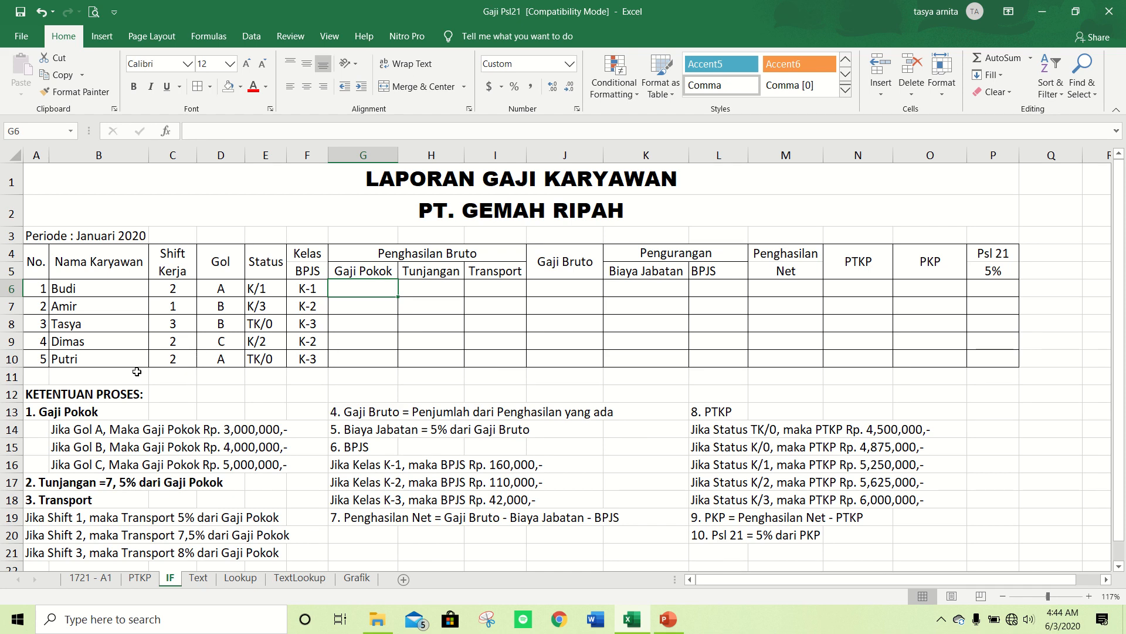
- Colour the "1. Gaji Pokok" rule heading in A13 red
{"action": "left_click", "coordinate": [44, 395]}
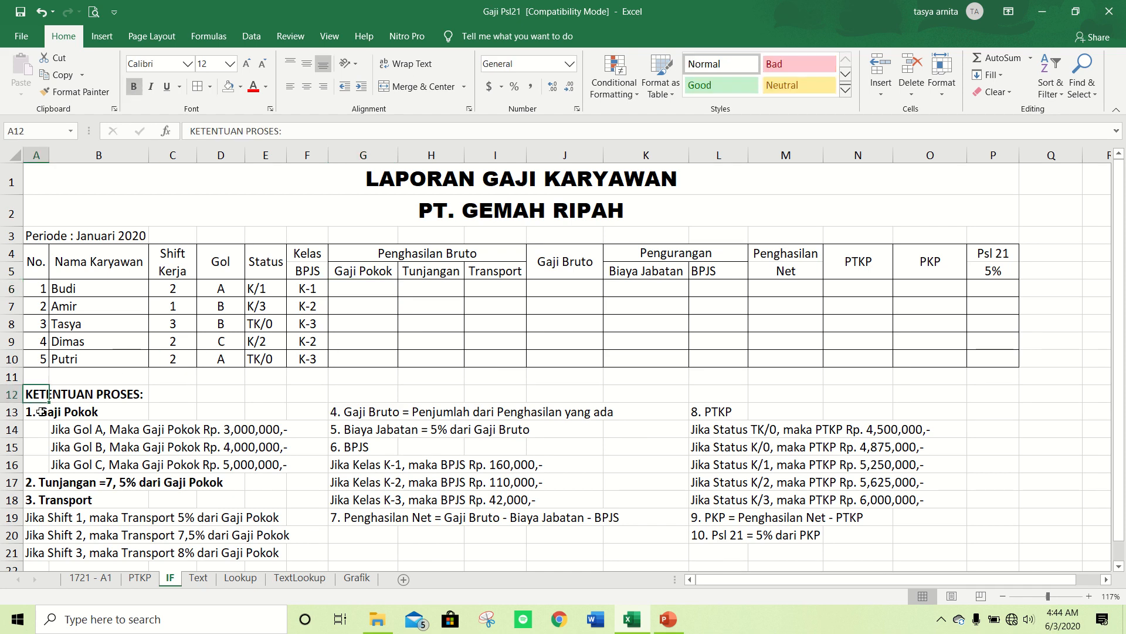
{"action": "left_click", "coordinate": [38, 413]}
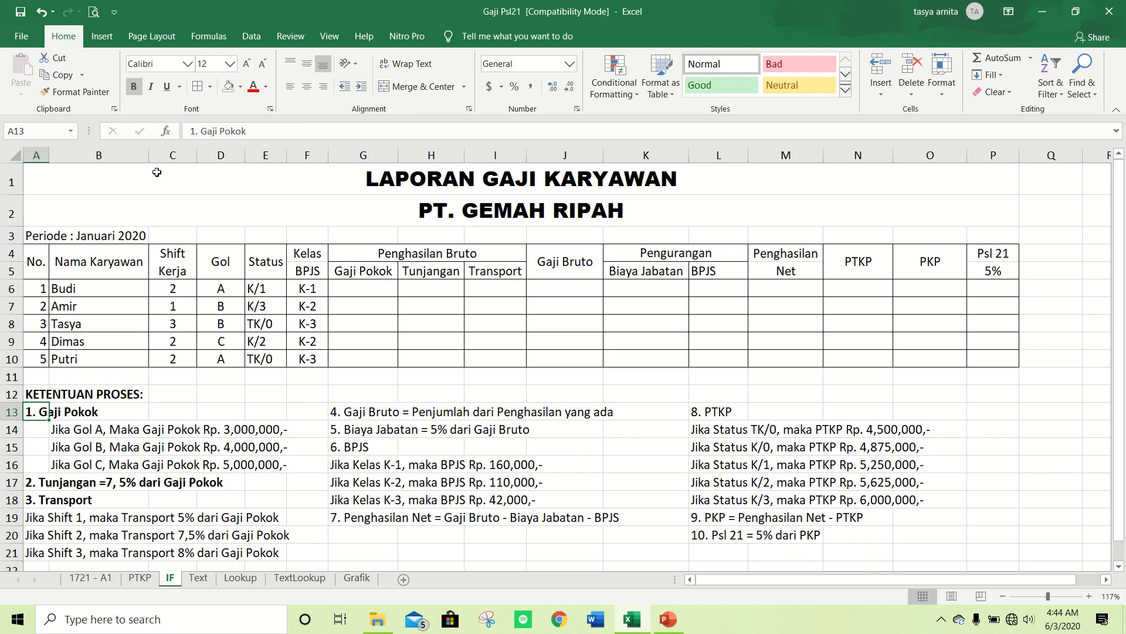
{"action": "left_click", "coordinate": [252, 88]}
- Check the employees' Gol codes, starting from D6, that determine the basic salary
{"action": "left_click", "coordinate": [227, 290]}
{"action": "key", "text": "shift+Down"}
{"action": "key", "text": "shift+Down"}
{"action": "key", "text": "shift+Down"}
{"action": "key", "text": "shift+Down"}
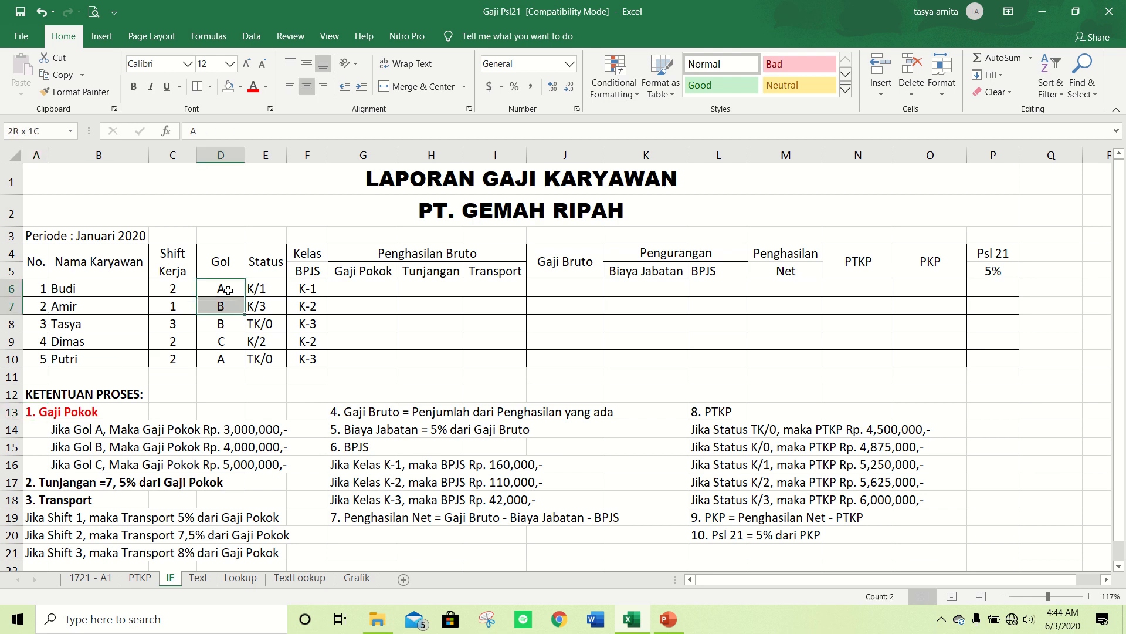
- Begin an IF formula in Gaji Pokok cell G6 that returns 3000000 when D6 equals "A"
{"action": "key", "text": "Right"}
{"action": "key", "text": "shift+Down"}
{"action": "key", "text": "Right"}
{"action": "key", "text": "Right"}
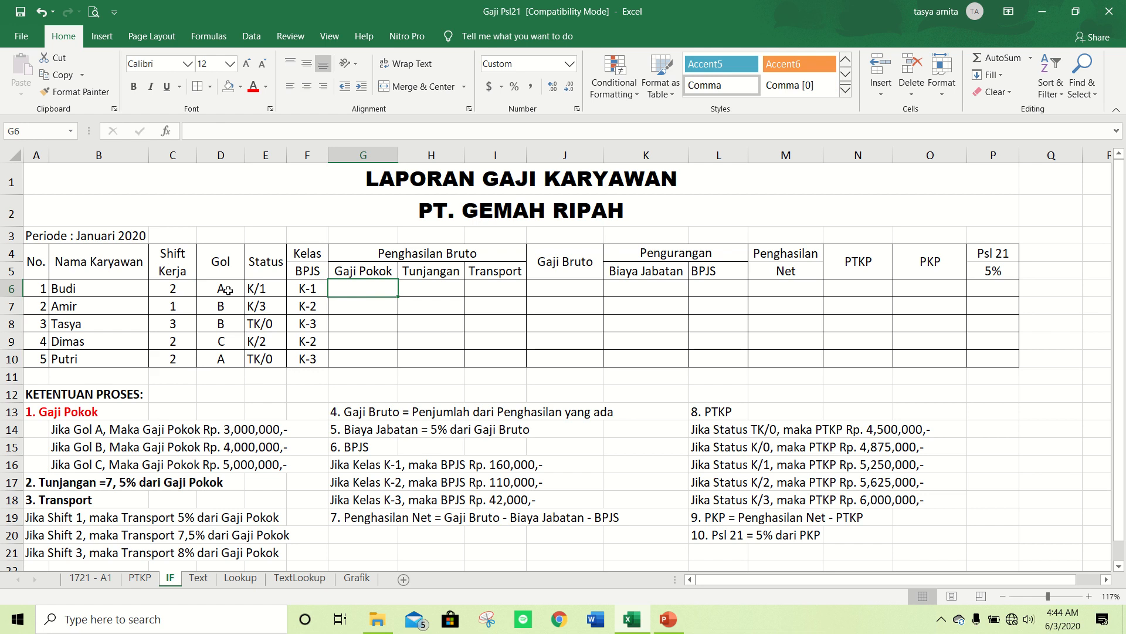
{"action": "type", "text": "=IF("}
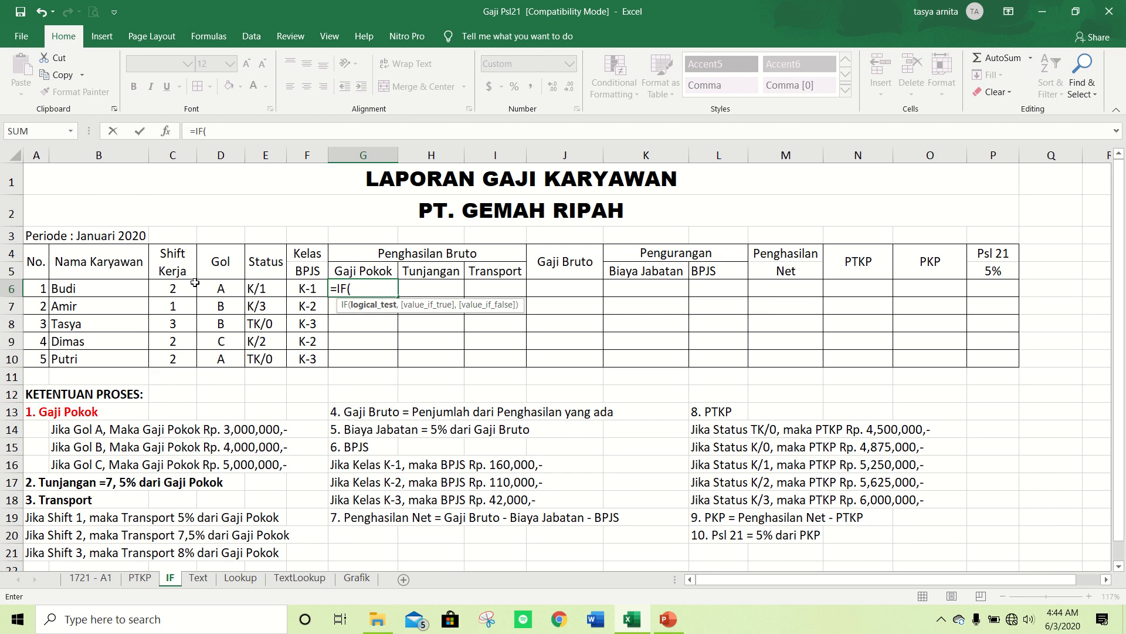
{"action": "left_click", "coordinate": [222, 290]}
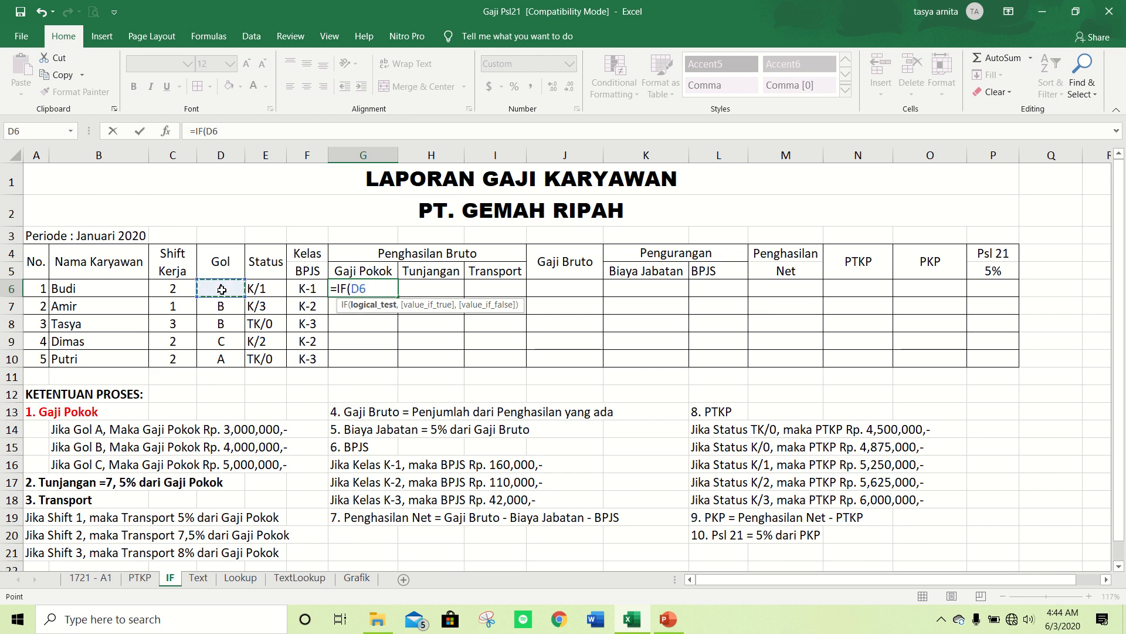
{"action": "left_click", "coordinate": [223, 268]}
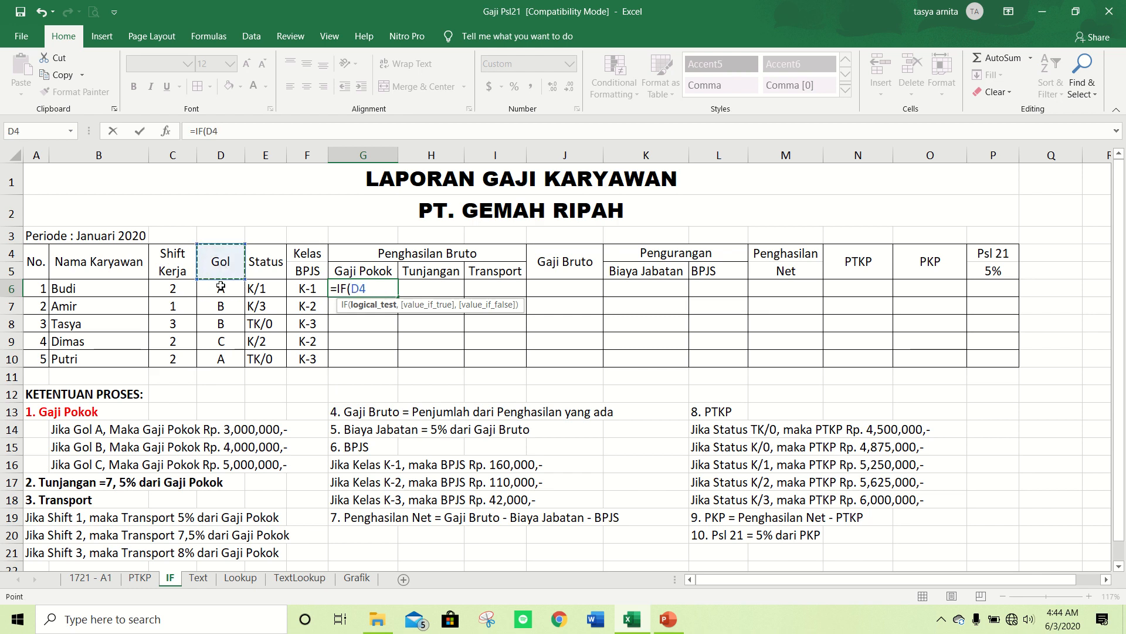
{"action": "left_click", "coordinate": [222, 288]}
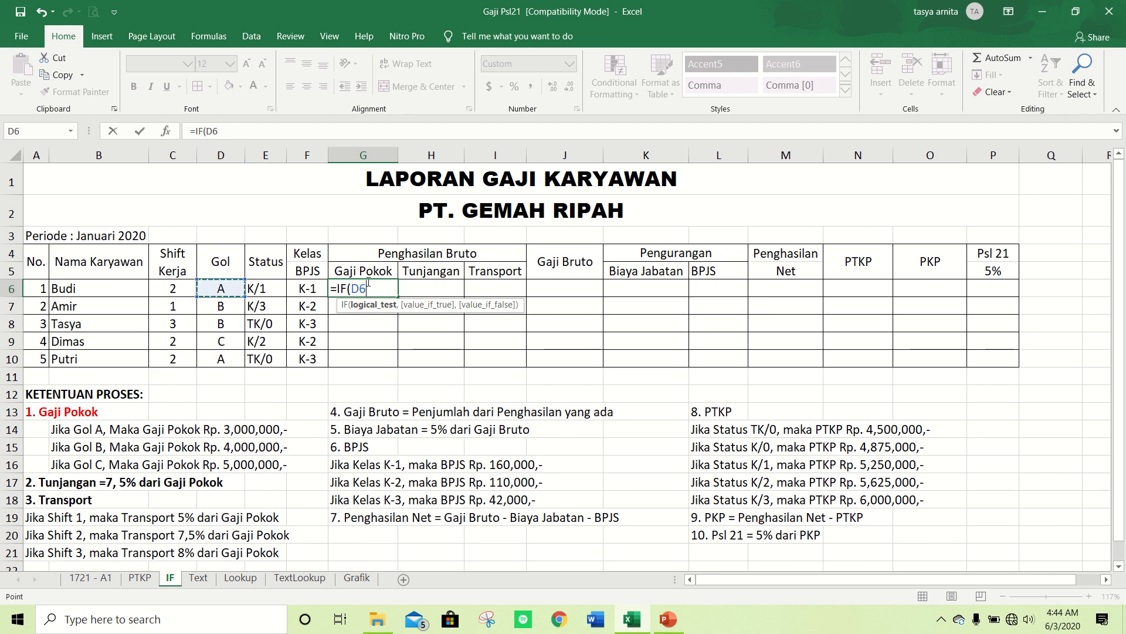
{"action": "type", "text": "=\"A\""}
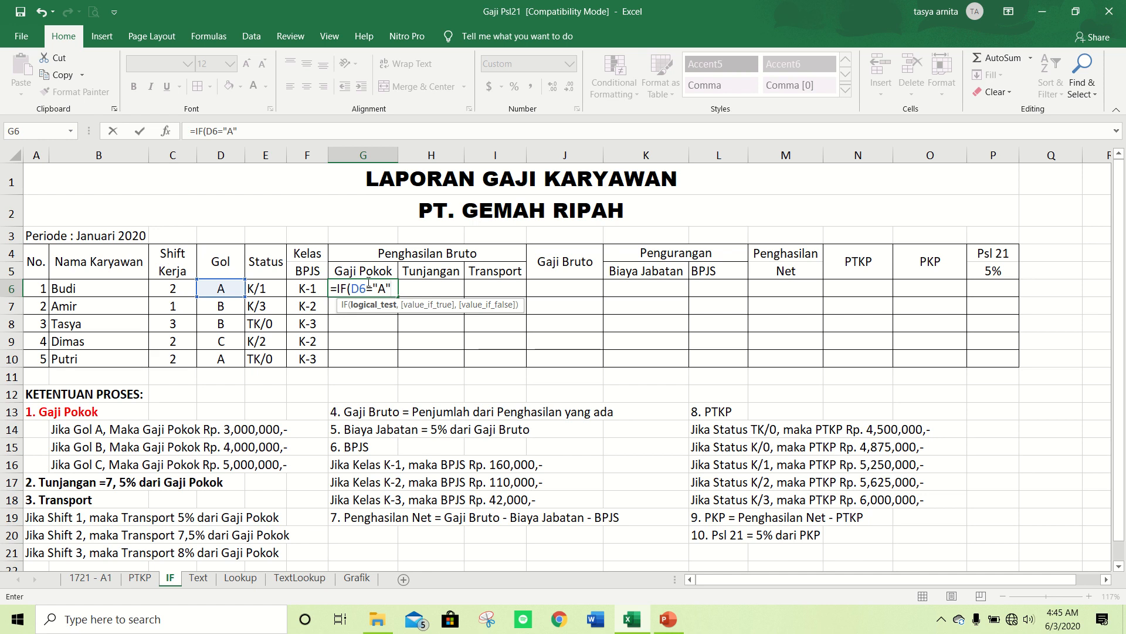
{"action": "type", "text": ","}
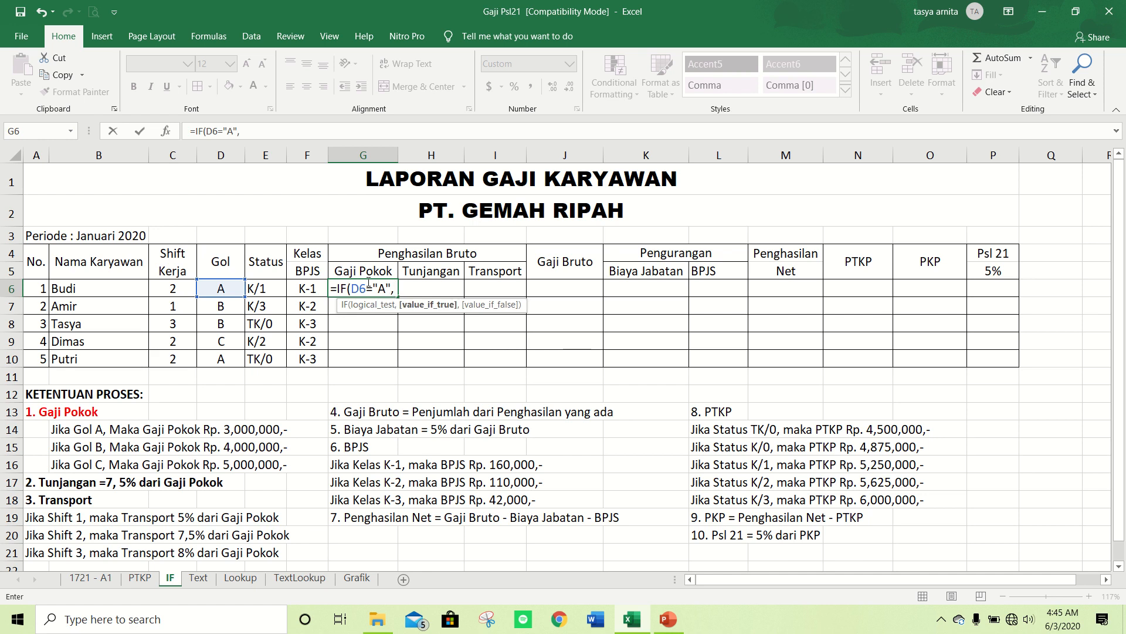
{"action": "type", "text": "3000000"}
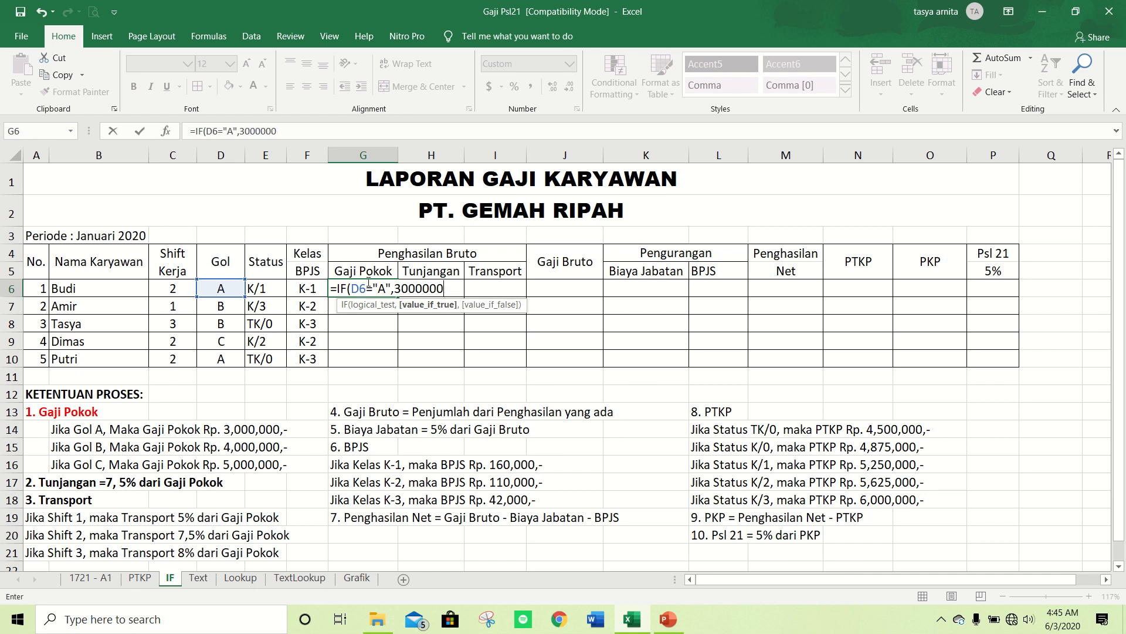
- Nest a second IF in the G6 formula that returns 4000000 when D6 equals "B"
{"action": "type", "text": ","}
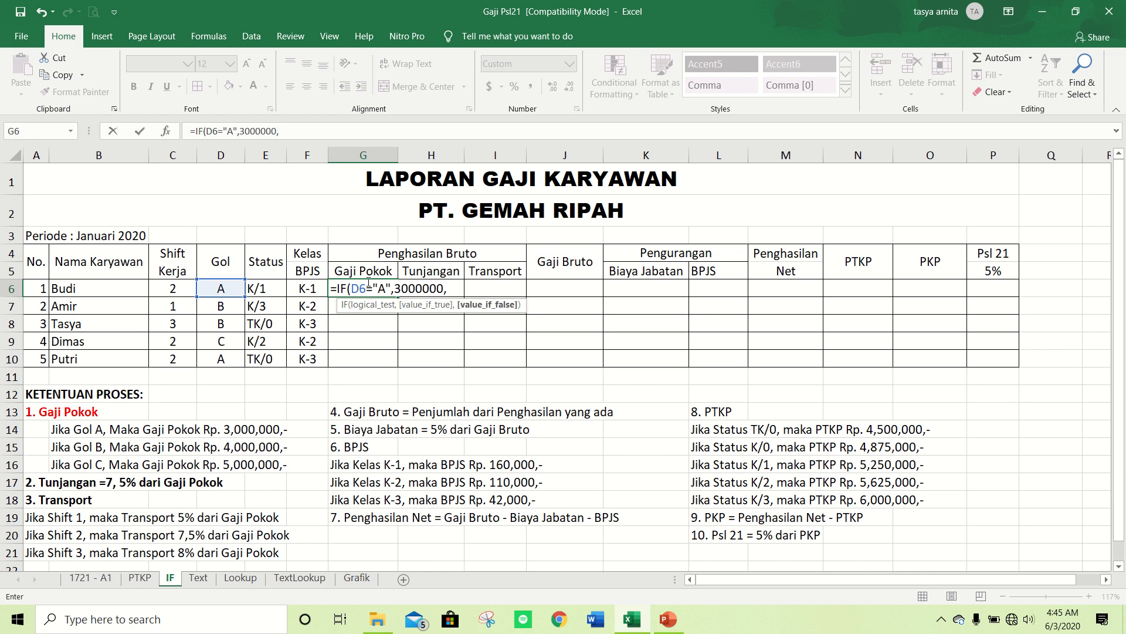
{"action": "type", "text": "IF"}
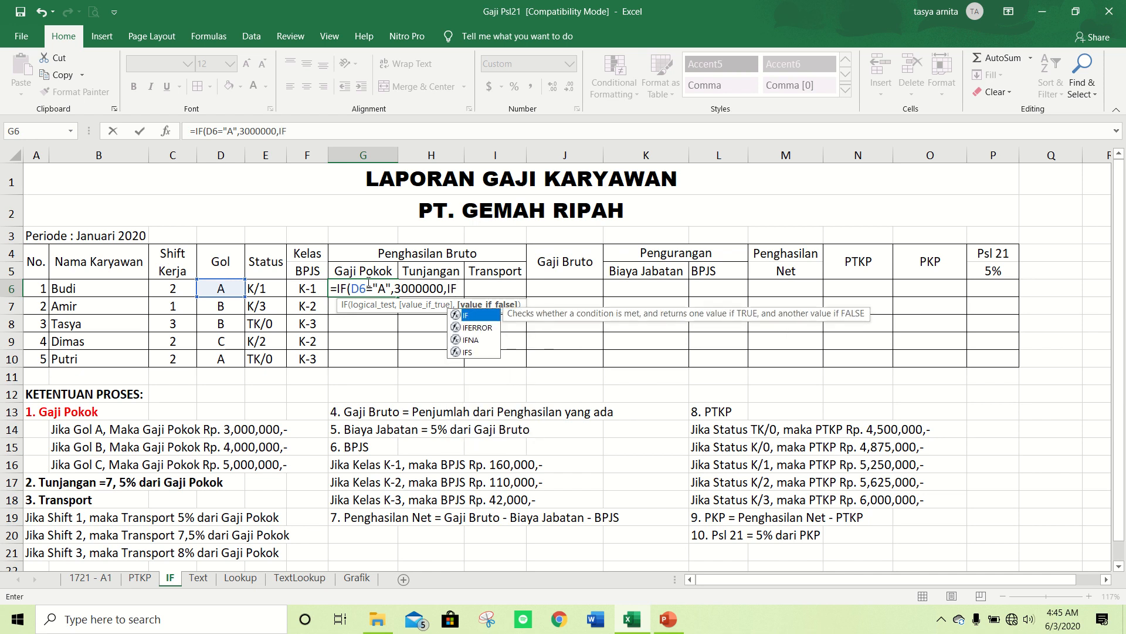
{"action": "type", "text": "("}
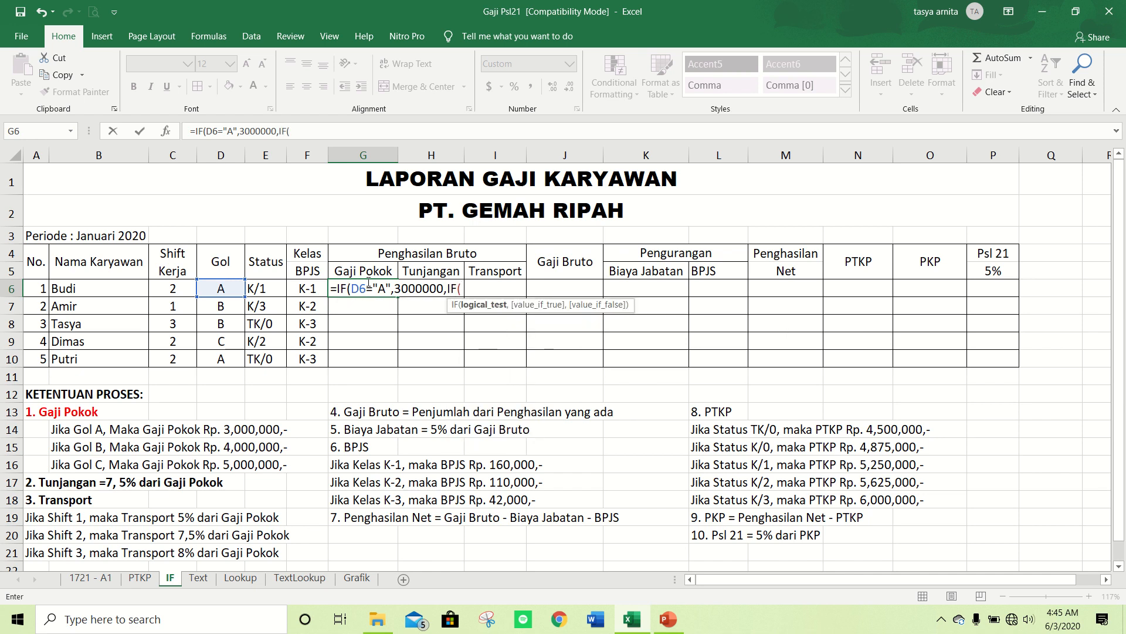
{"action": "left_click", "coordinate": [218, 286]}
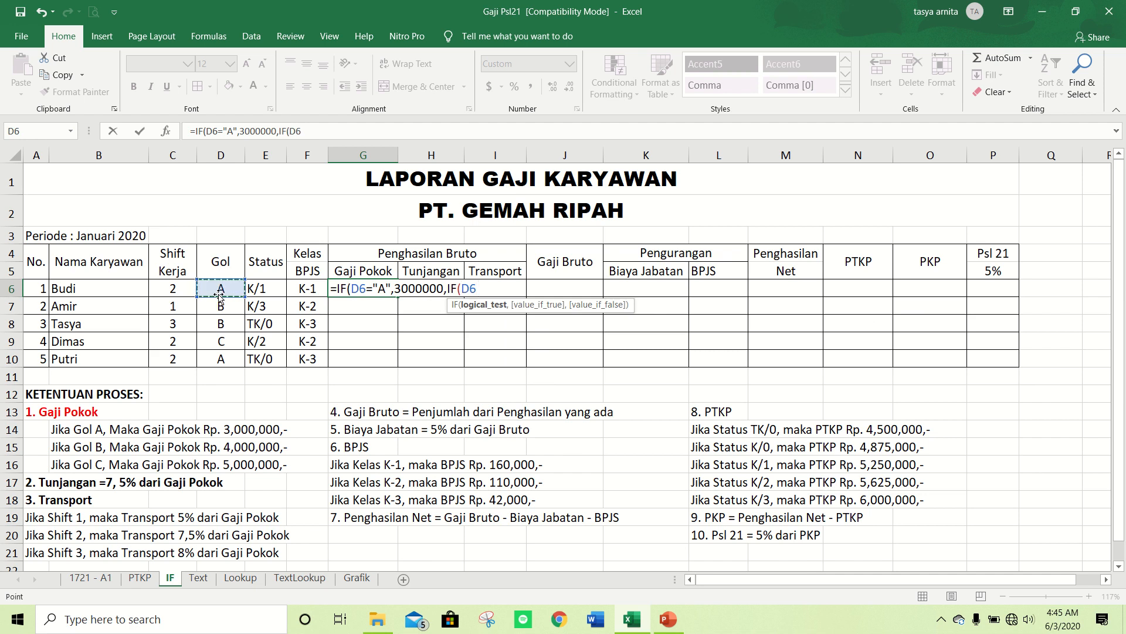
{"action": "left_click", "coordinate": [220, 305]}
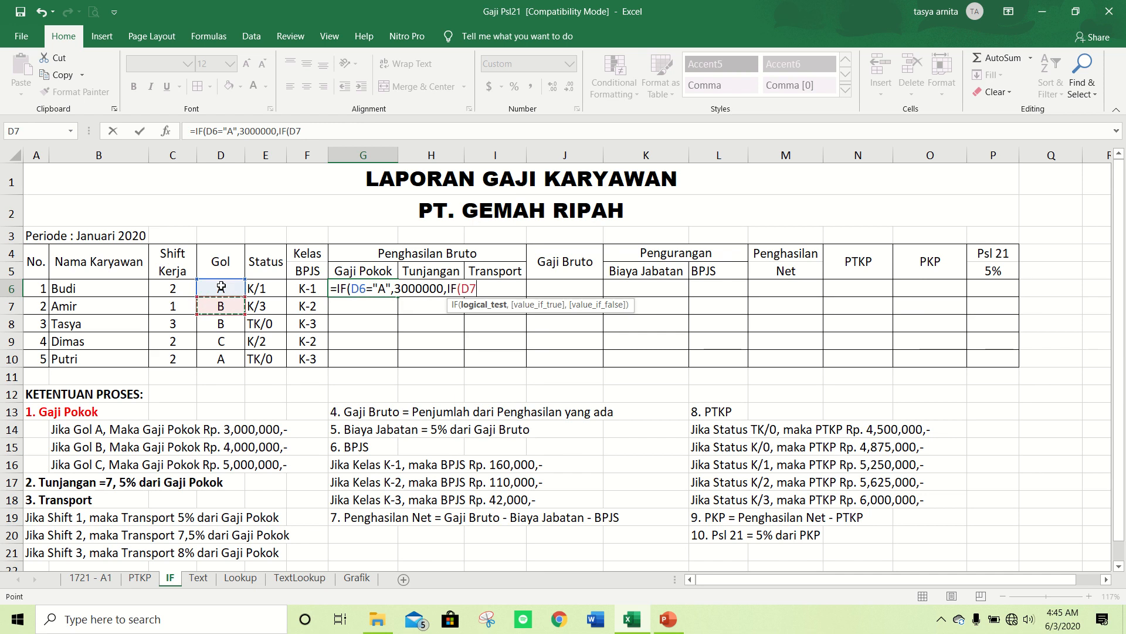
{"action": "left_click", "coordinate": [222, 286]}
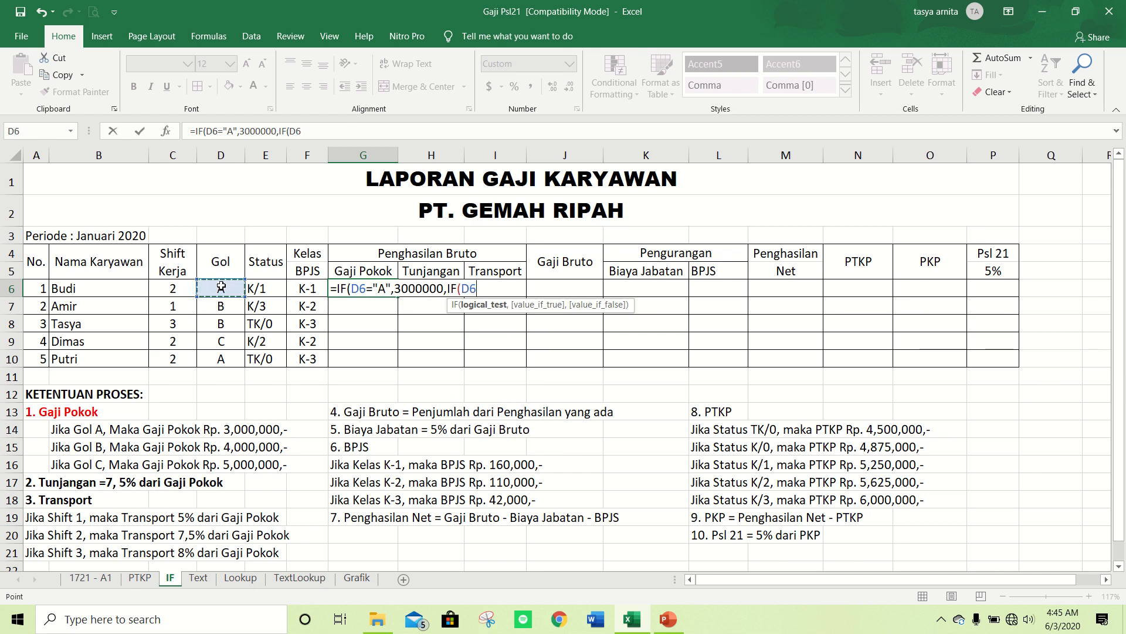
{"action": "type", "text": "=\"B\","}
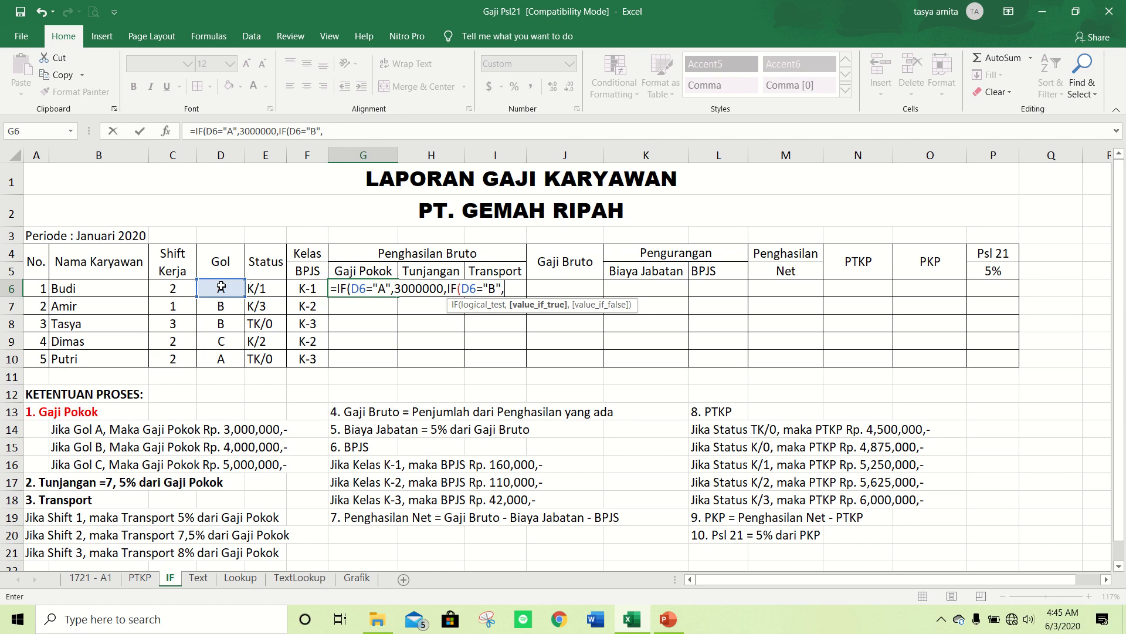
{"action": "type", "text": "40000000"}
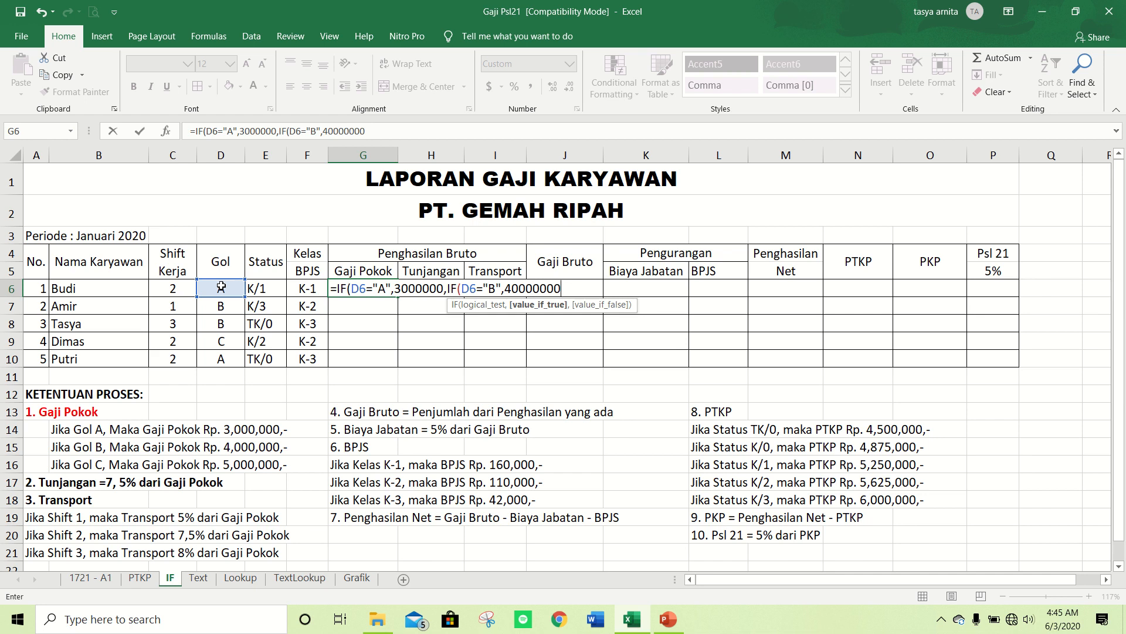
{"action": "key", "text": "BackSpace"}
{"action": "type", "text": ","}
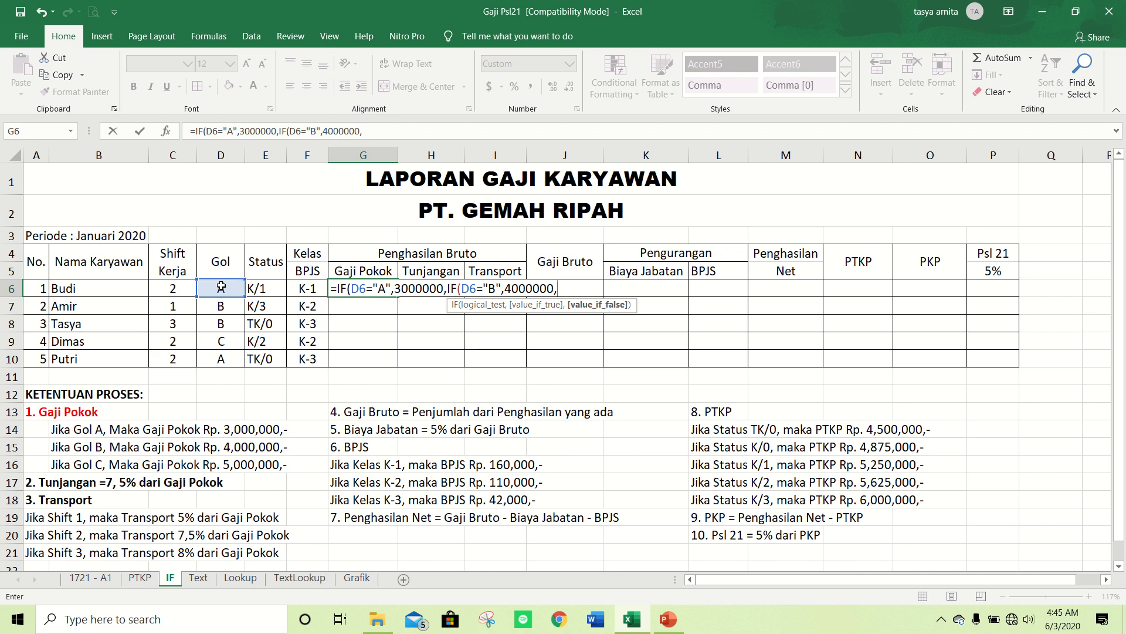
- Finish the G6 formula with 5000000 as the value for any other Gol, closing both IFs
{"action": "type", "text": "5000000"}
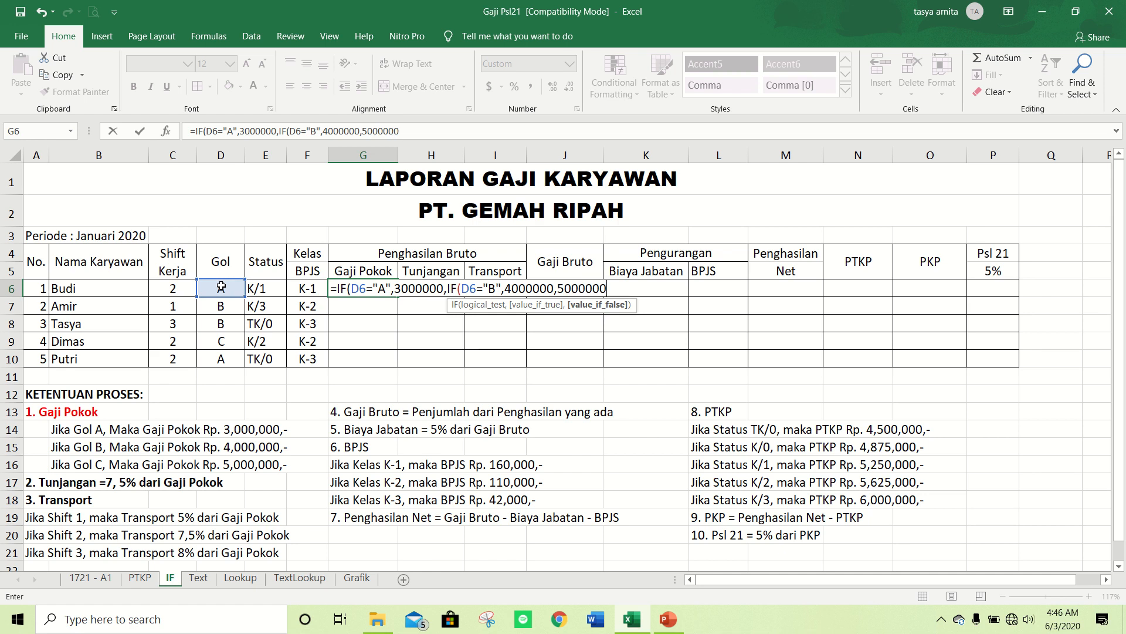
{"action": "type", "text": "))"}
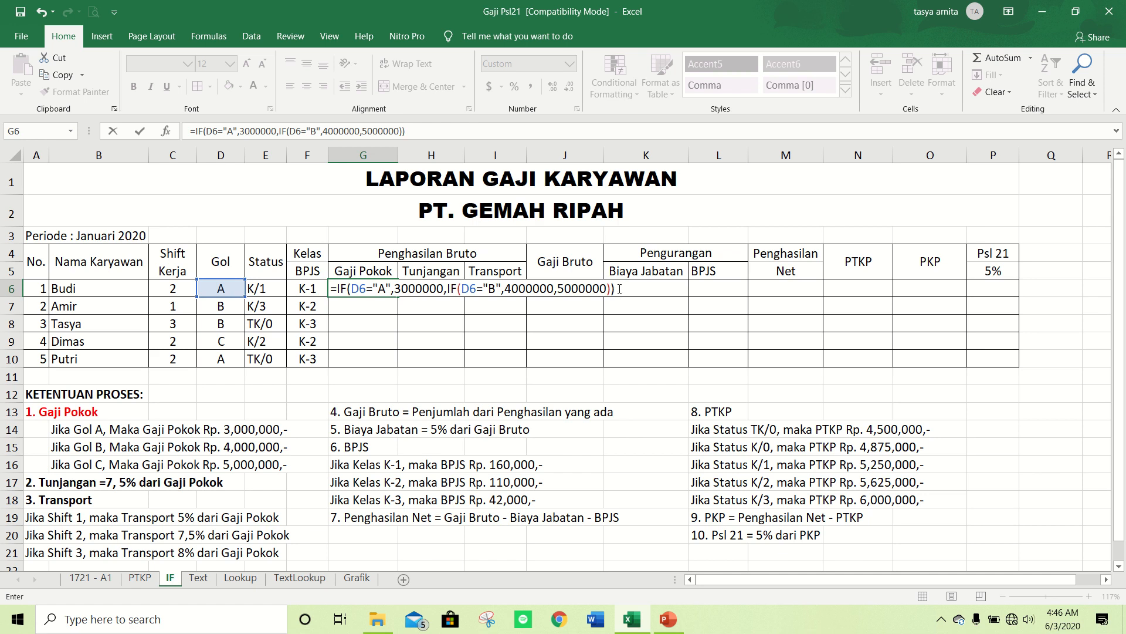
{"action": "key", "text": "Return"}
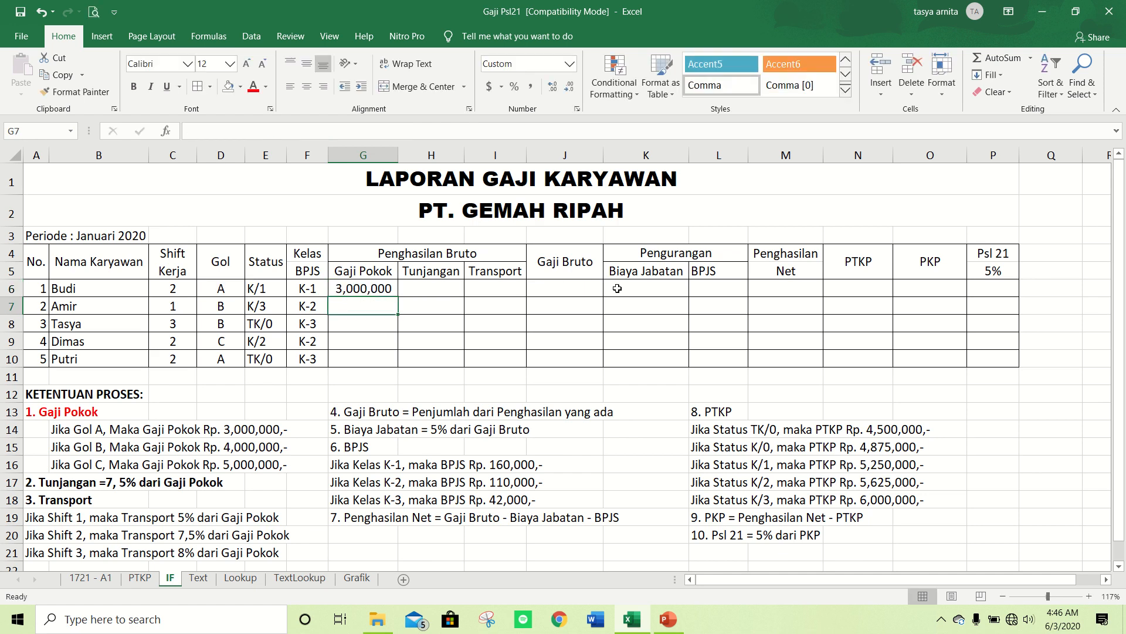
- Copy the Gaji Pokok formula from G6 down through G10 and check it against the Gol code in D10
{"action": "key", "text": "Up"}
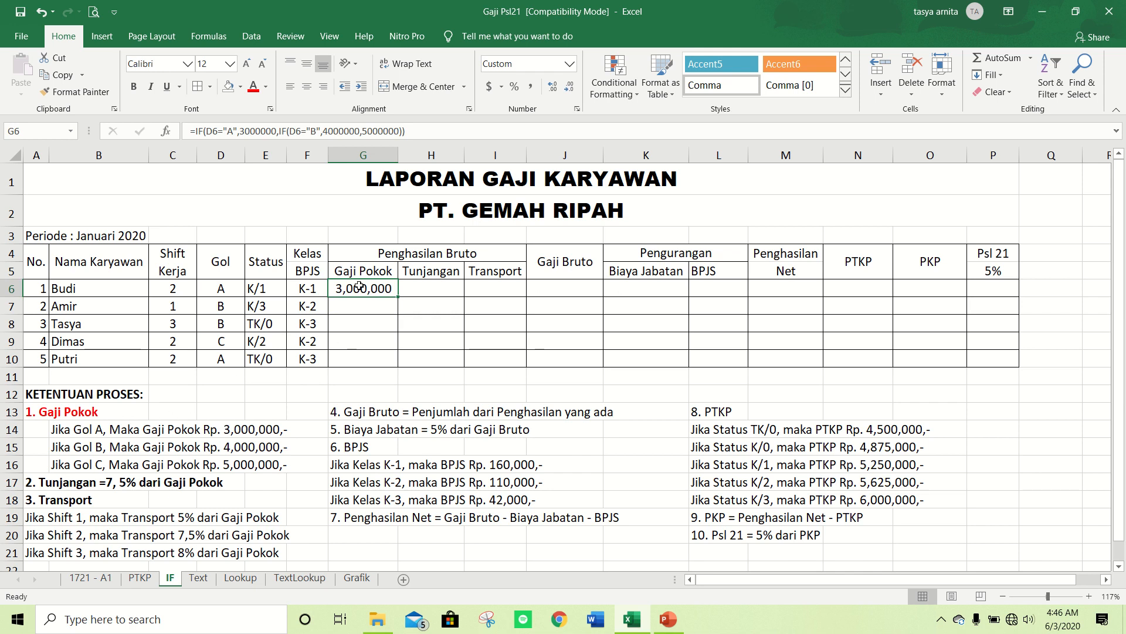
{"action": "key", "text": "ctrl+c"}
{"action": "key", "text": "shift+Down"}
{"action": "key", "text": "shift+Down"}
{"action": "key", "text": "shift+Down"}
{"action": "key", "text": "shift+Down"}
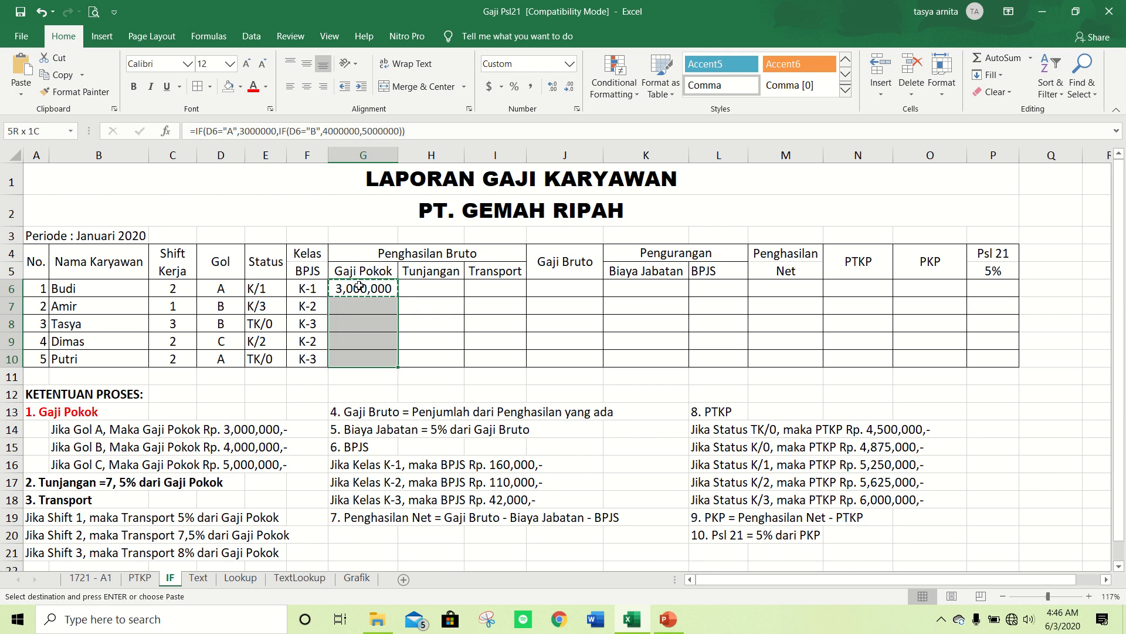
{"action": "key", "text": "Return"}
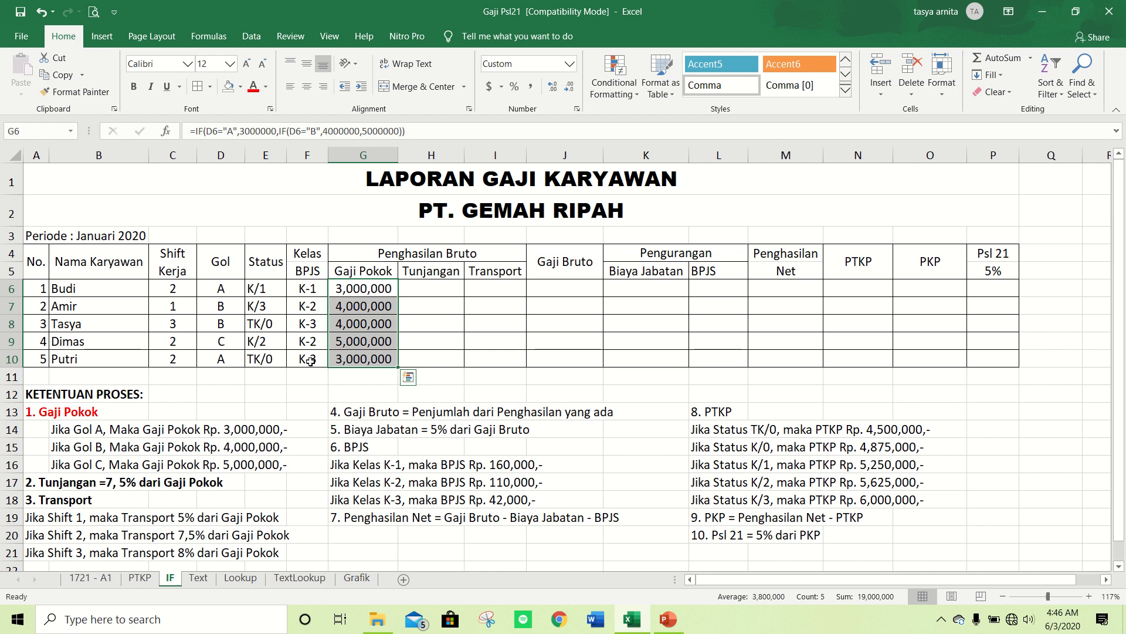
{"action": "left_click", "coordinate": [229, 359]}
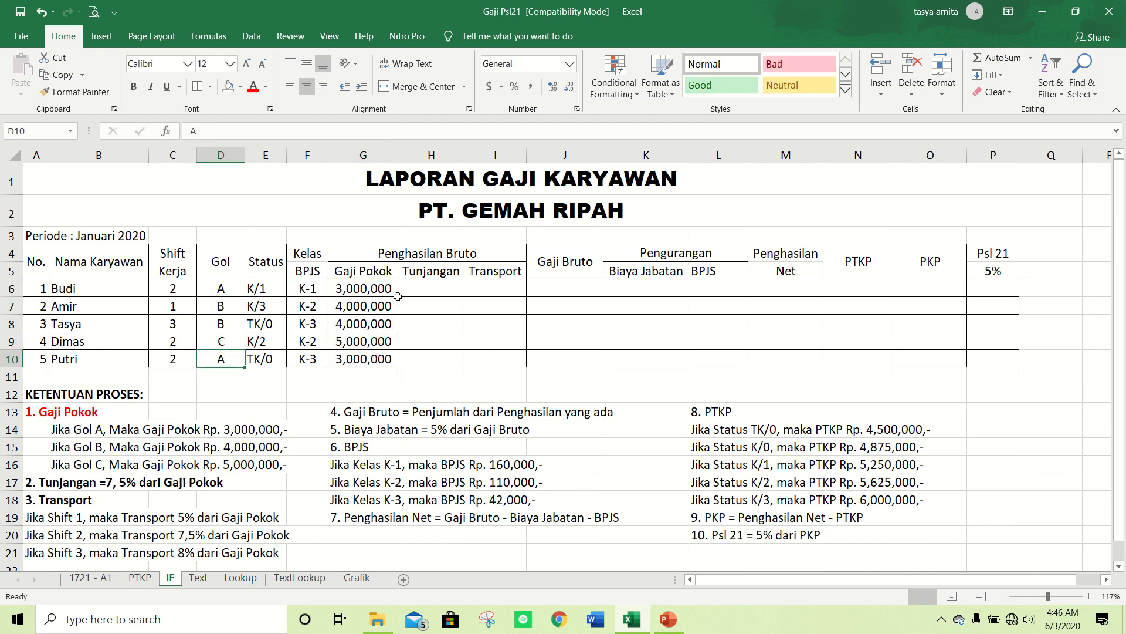
- Colour the "2. Tunjangan" rule heading in A17 red
{"action": "left_click", "coordinate": [421, 290]}
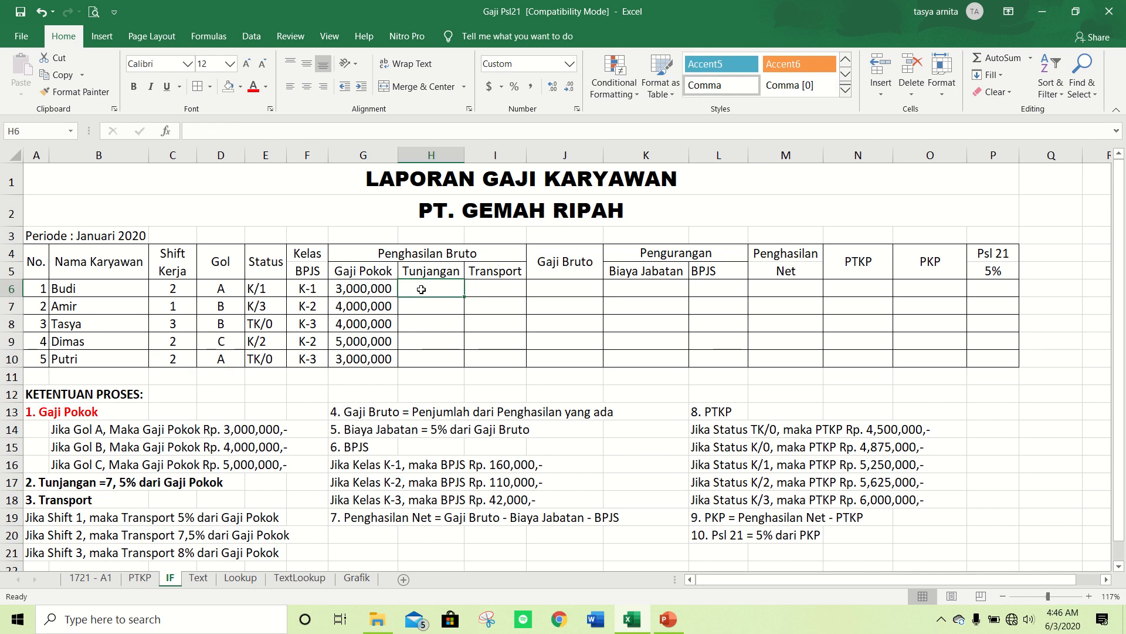
{"action": "left_click", "coordinate": [32, 484]}
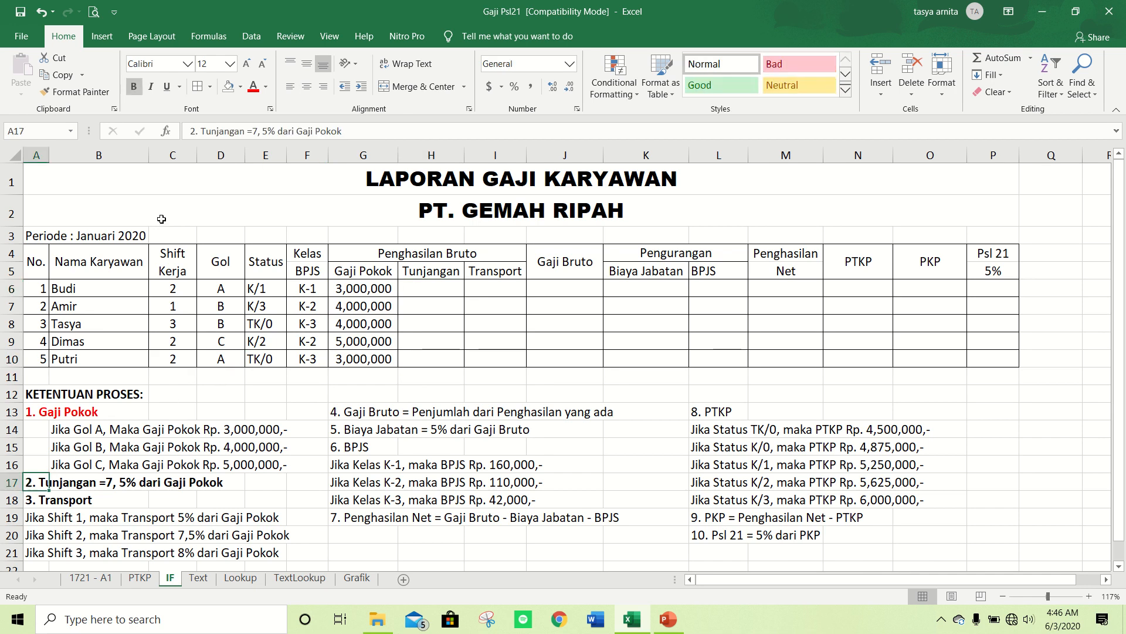
{"action": "left_click", "coordinate": [252, 87]}
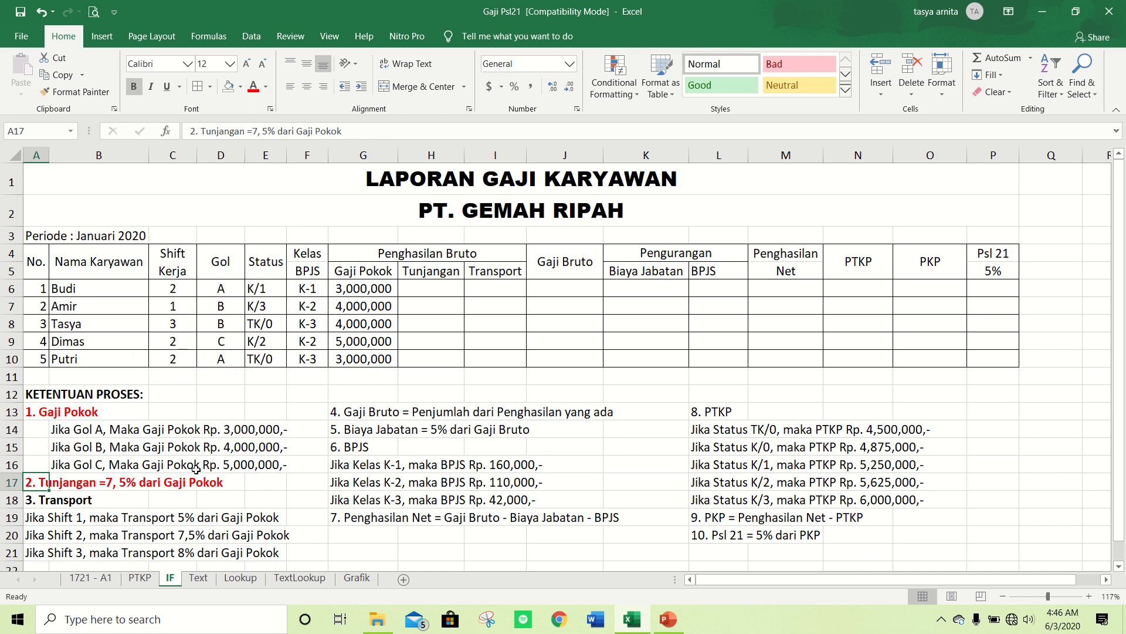
- Calculate the first employee's Tunjangan in H6 with the formula =7.5%*G6
{"action": "left_click", "coordinate": [429, 288]}
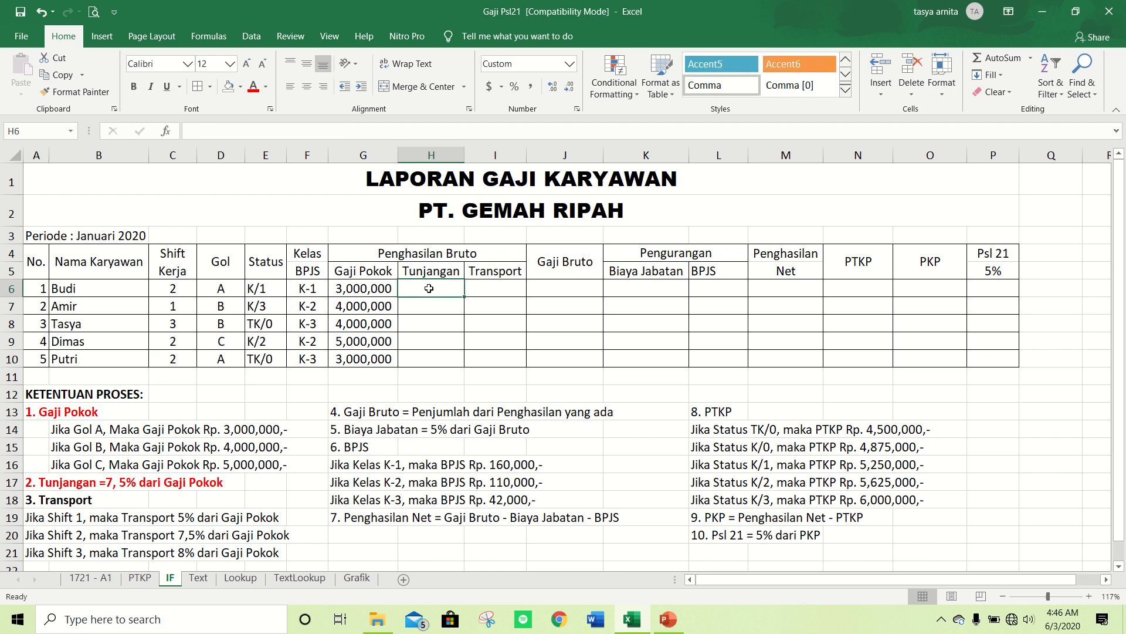
{"action": "type", "text": "=7"}
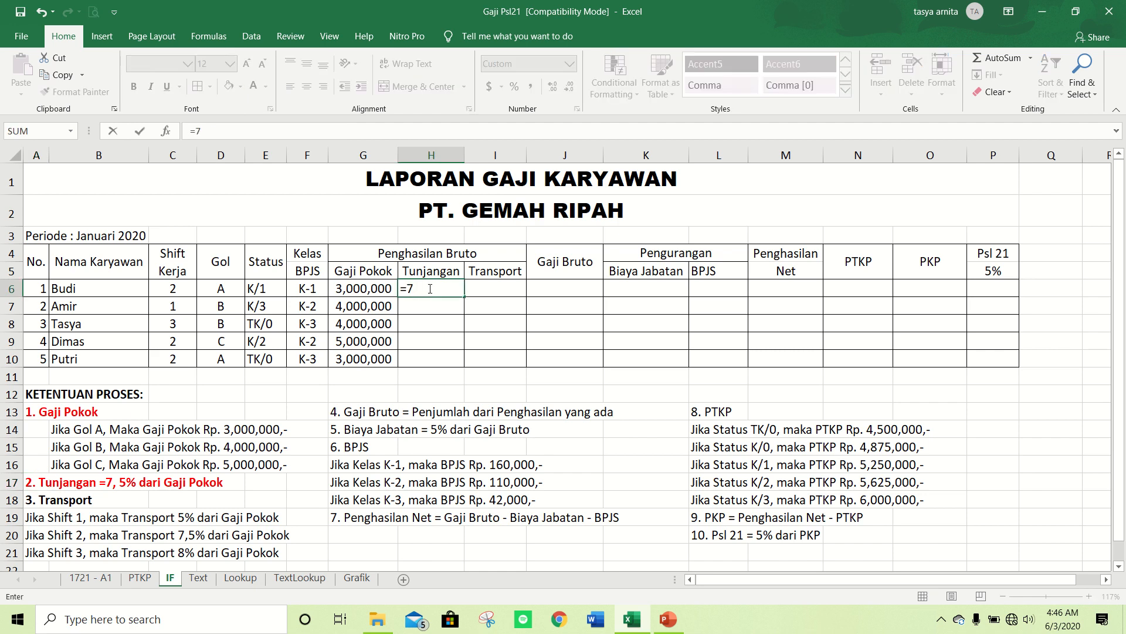
{"action": "type", "text": ".5%*"}
{"action": "left_click", "coordinate": [359, 285]}
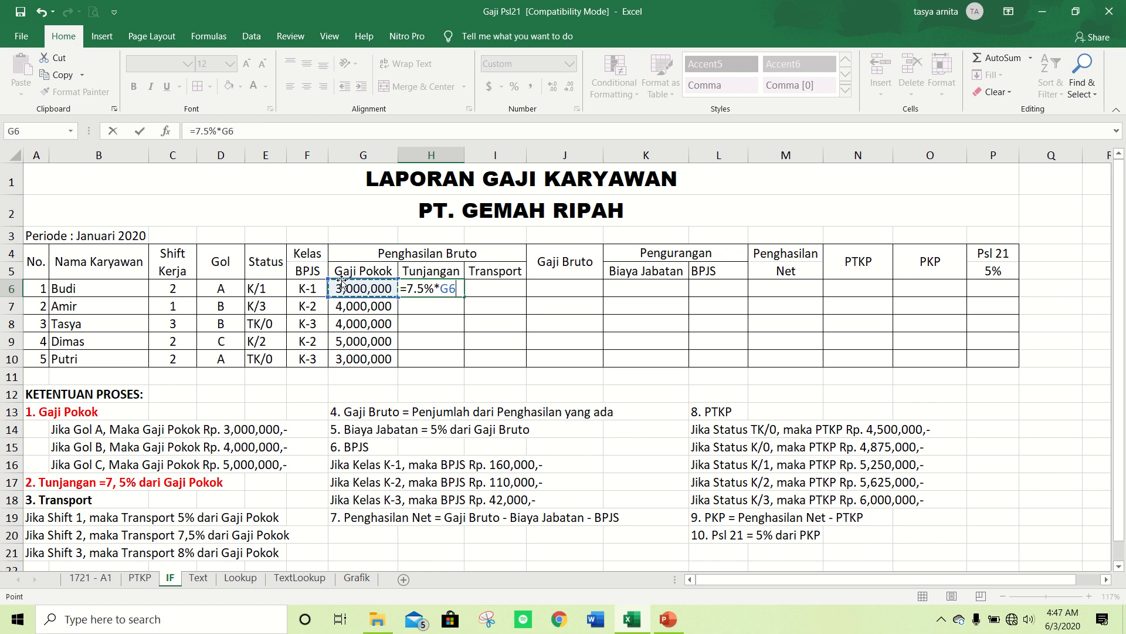
{"action": "key", "text": "Return"}
- Copy the Tunjangan formula from H6 down through H10
{"action": "key", "text": "Up"}
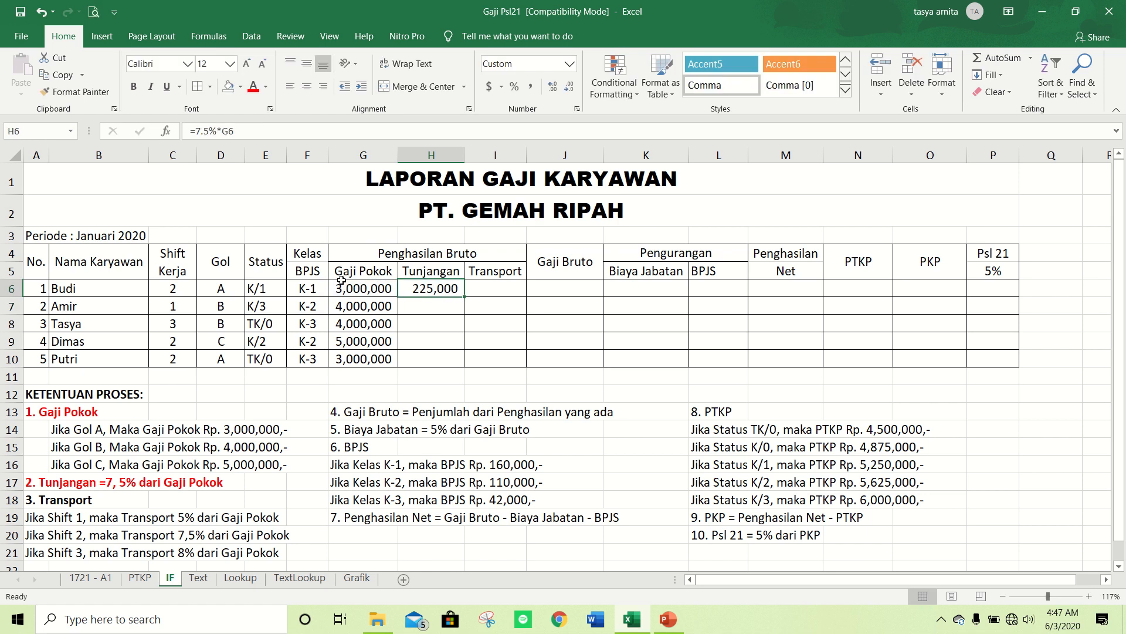
{"action": "key", "text": "ctrl+c"}
{"action": "key", "text": "shift+Down"}
{"action": "key", "text": "shift+Down"}
{"action": "key", "text": "shift+Down"}
{"action": "key", "text": "shift+Down"}
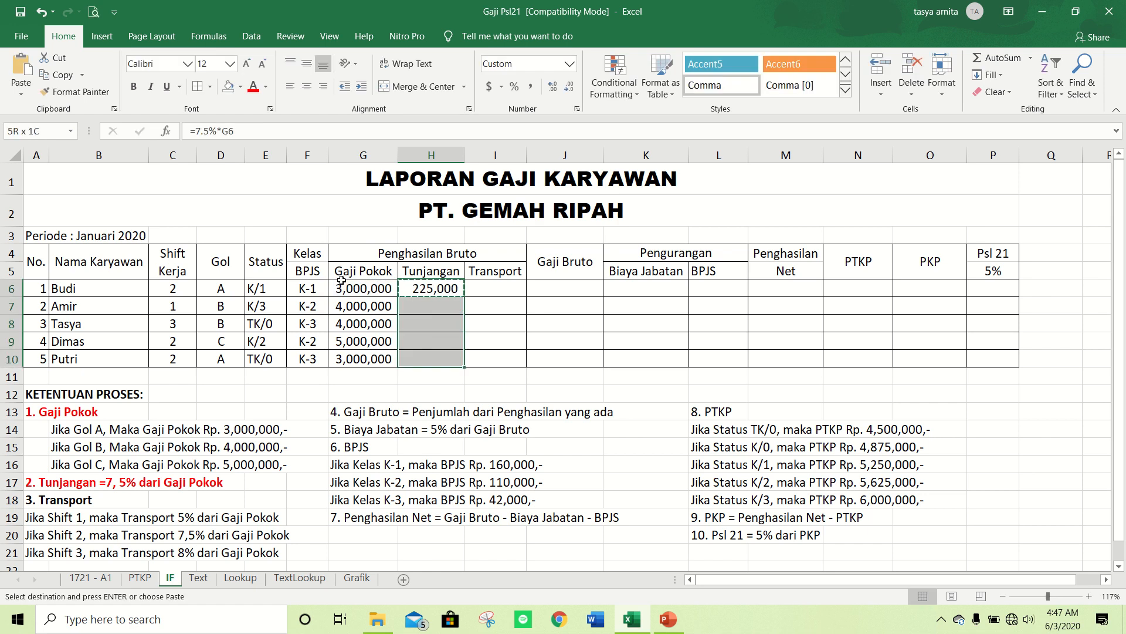
{"action": "key", "text": "Return"}
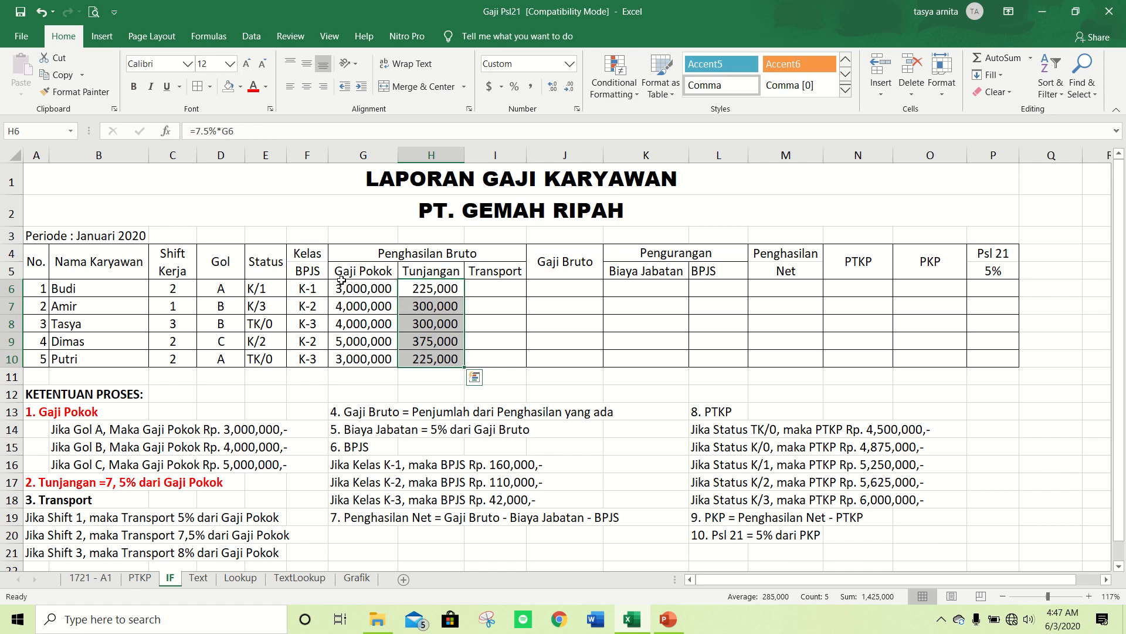
- Colour the "3. Transport" rule heading in A18 red
{"action": "key", "text": "Right"}
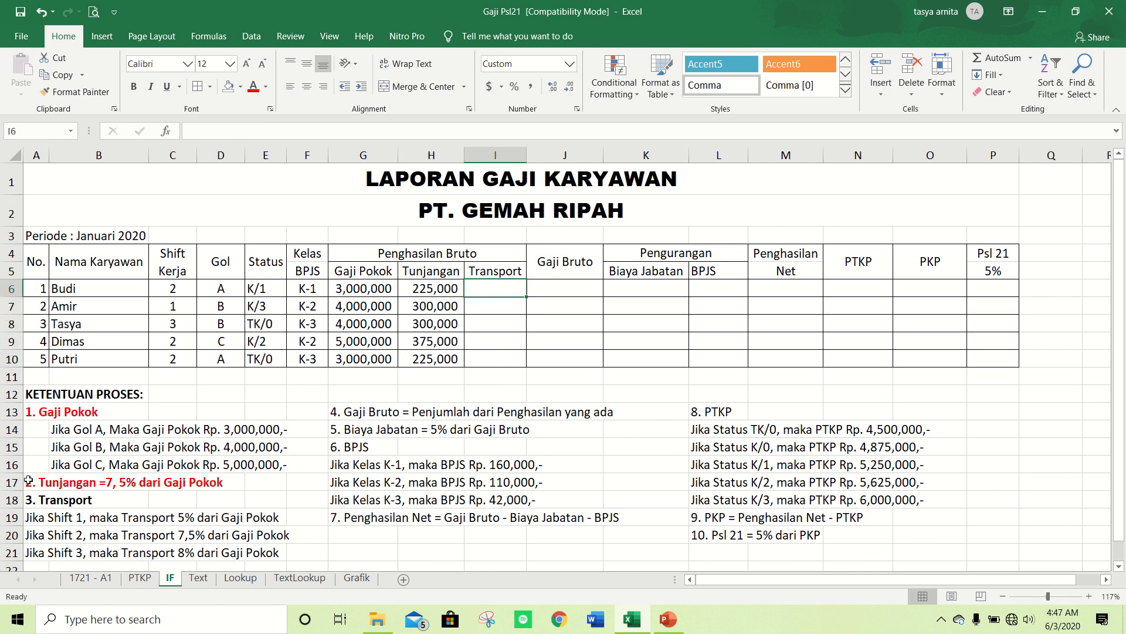
{"action": "left_click", "coordinate": [34, 499]}
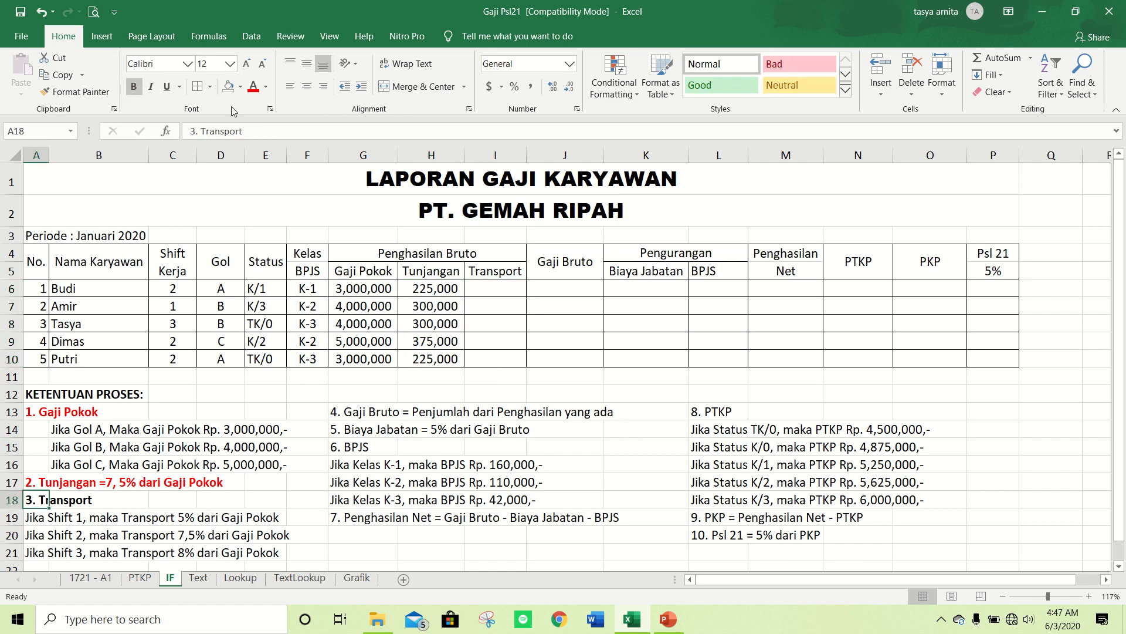
{"action": "left_click", "coordinate": [253, 87]}
- Begin the first employee's Transport formula in I6 with an IF giving 5%*G6 when the shift in C6 equals 1
{"action": "left_click", "coordinate": [486, 292]}
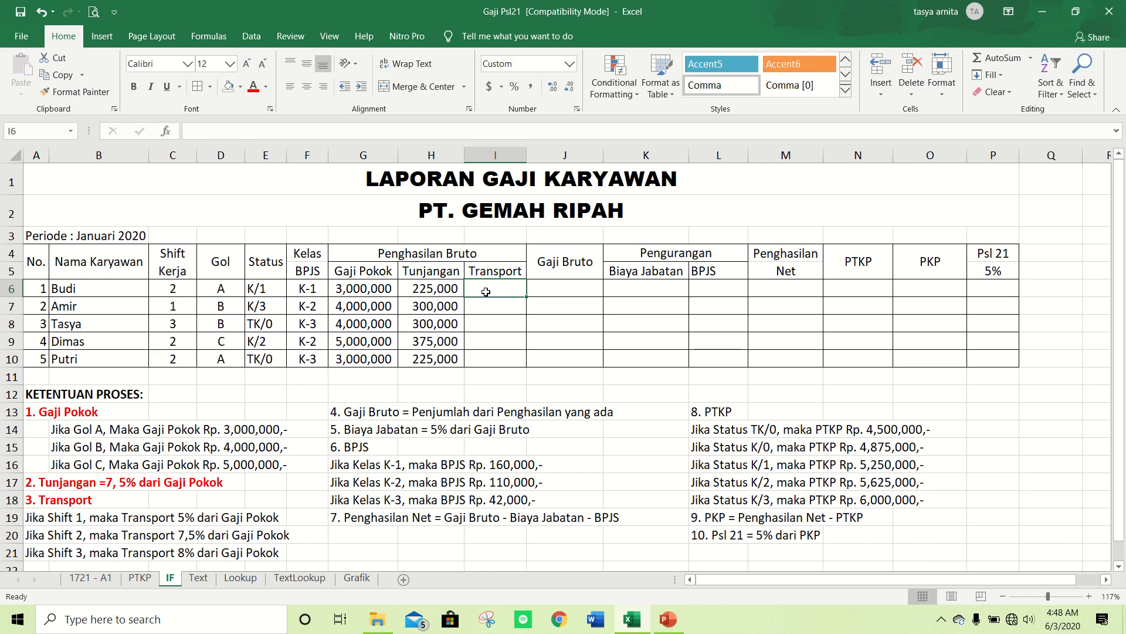
{"action": "type", "text": "=IF"}
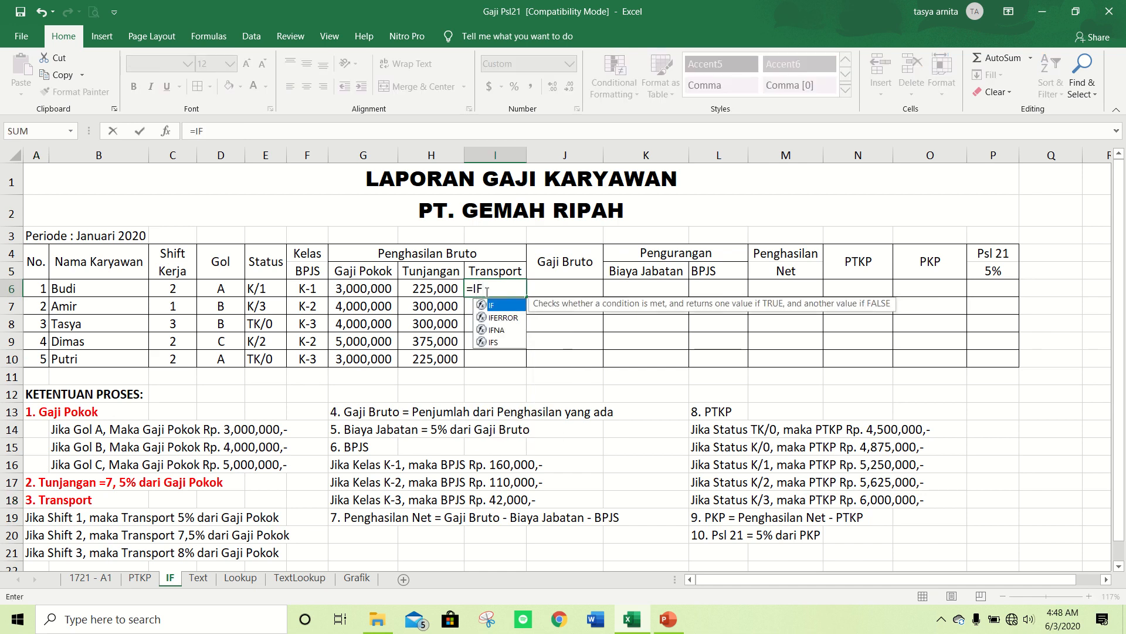
{"action": "type", "text": "("}
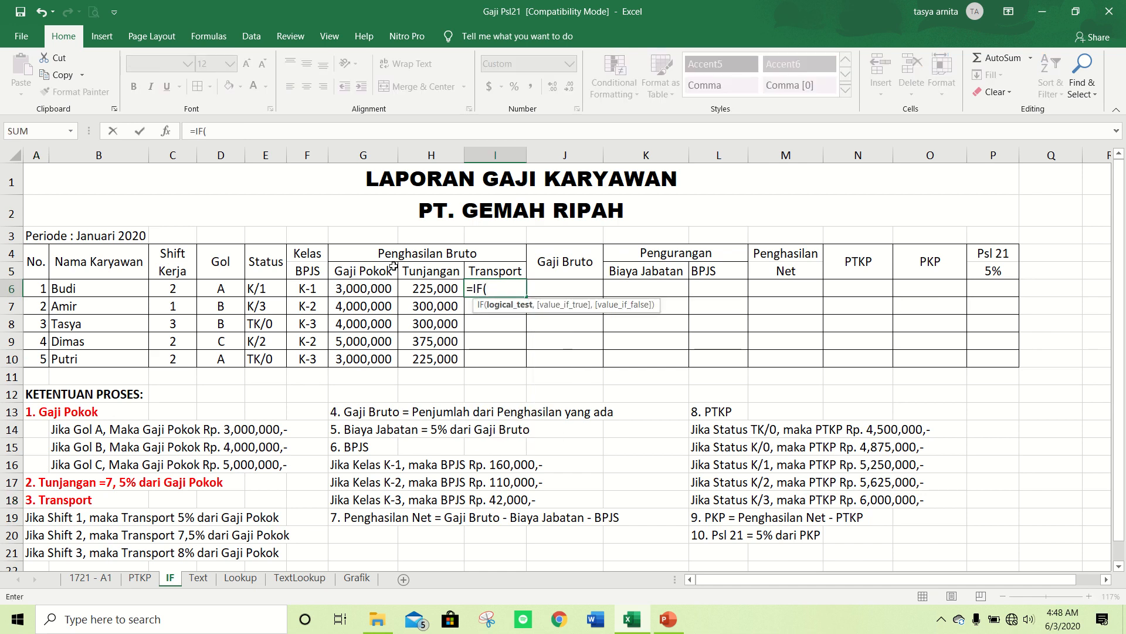
{"action": "left_click", "coordinate": [183, 288]}
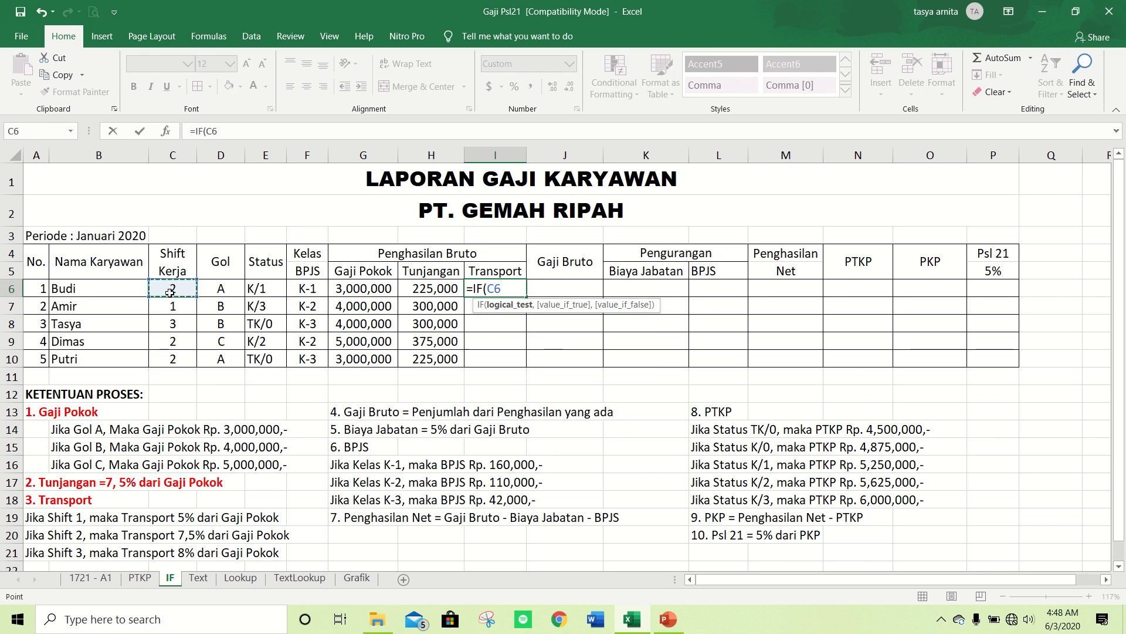
{"action": "left_click", "coordinate": [171, 306]}
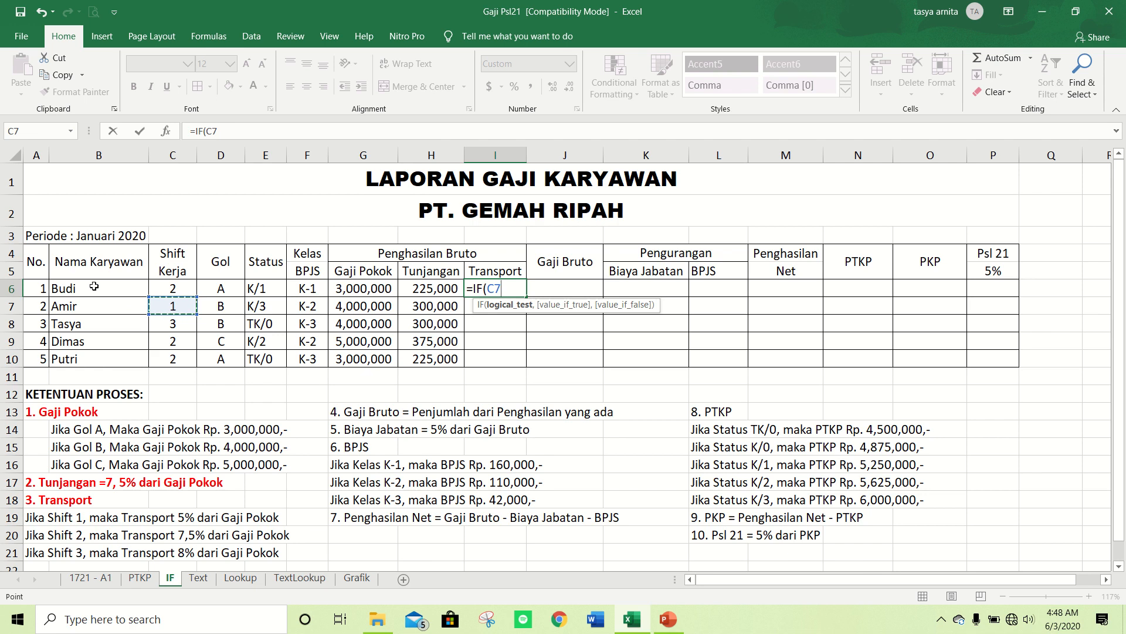
{"action": "left_click", "coordinate": [171, 286]}
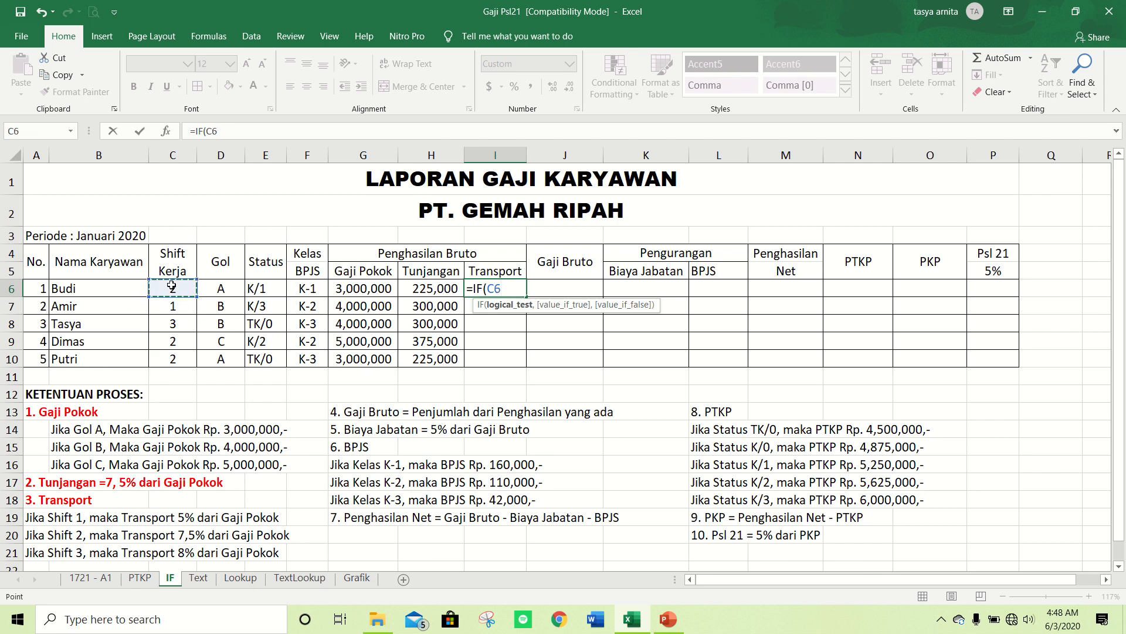
{"action": "type", "text": "=1,"}
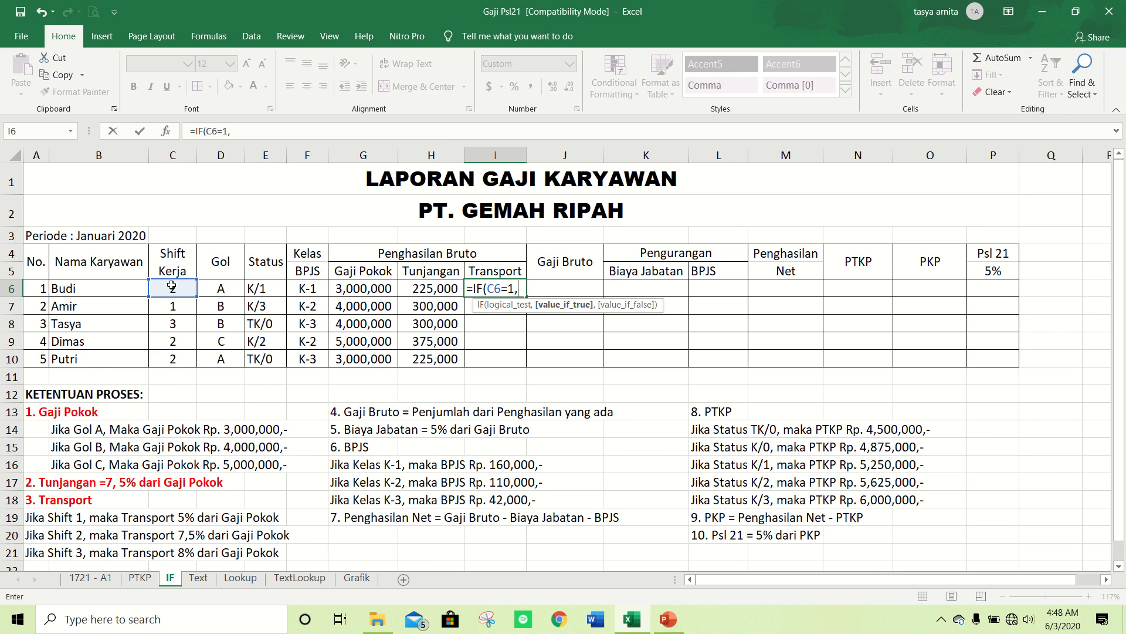
{"action": "type", "text": "5%*"}
{"action": "left_click", "coordinate": [364, 289]}
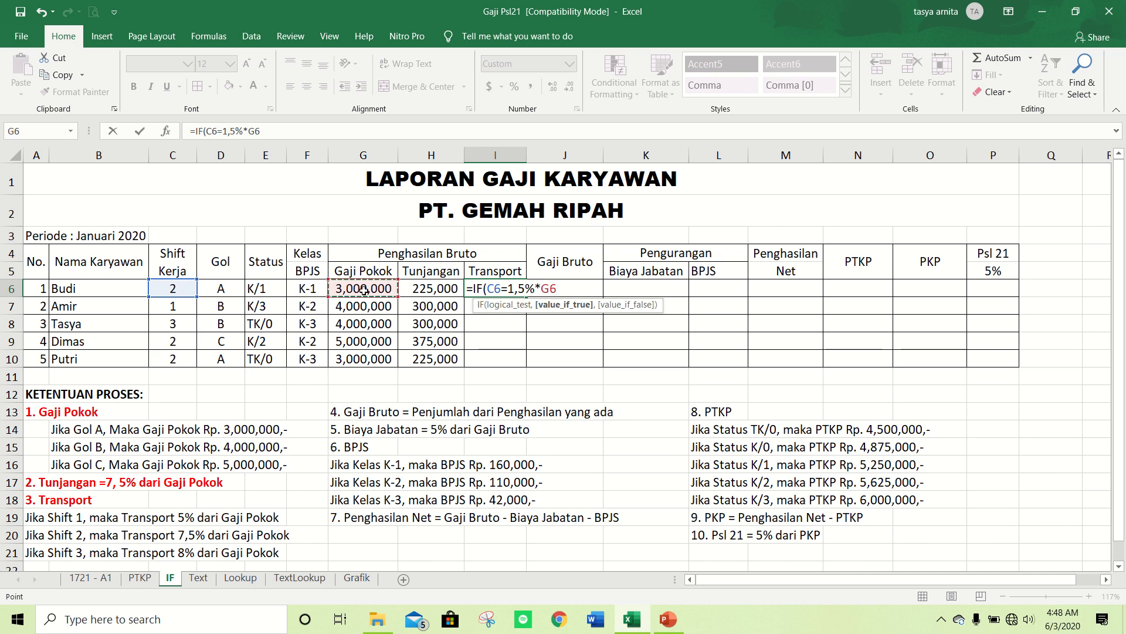
{"action": "type", "text": ","}
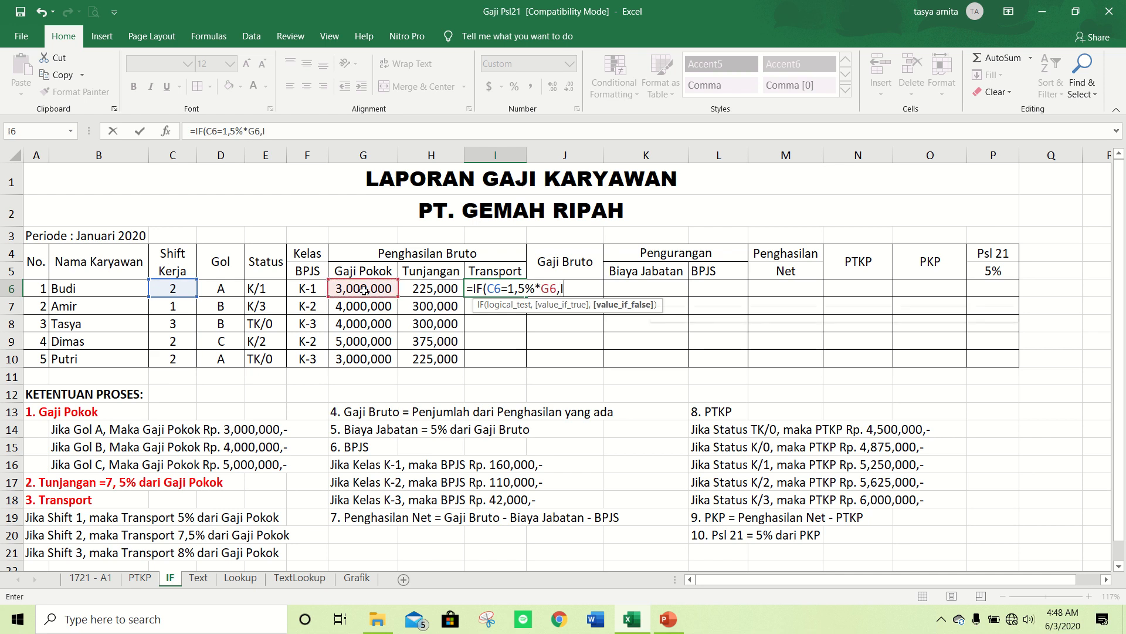
- Add a nested IF to the I6 formula that gives 7.5%*G6 when C6 equals 2
{"action": "type", "text": "IF("}
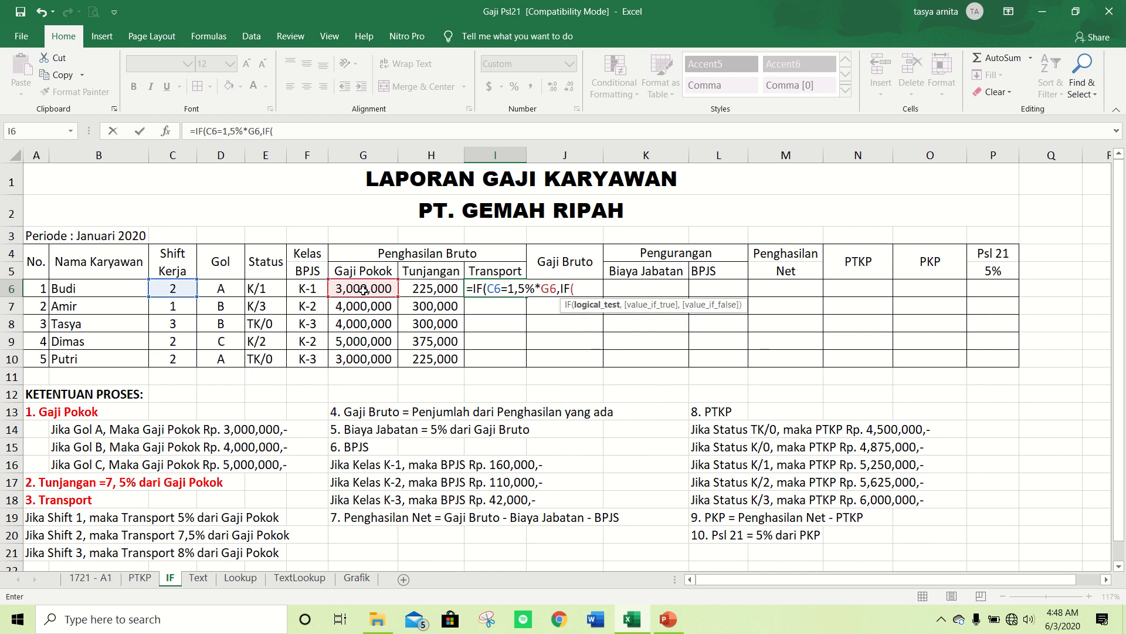
{"action": "left_click", "coordinate": [178, 290]}
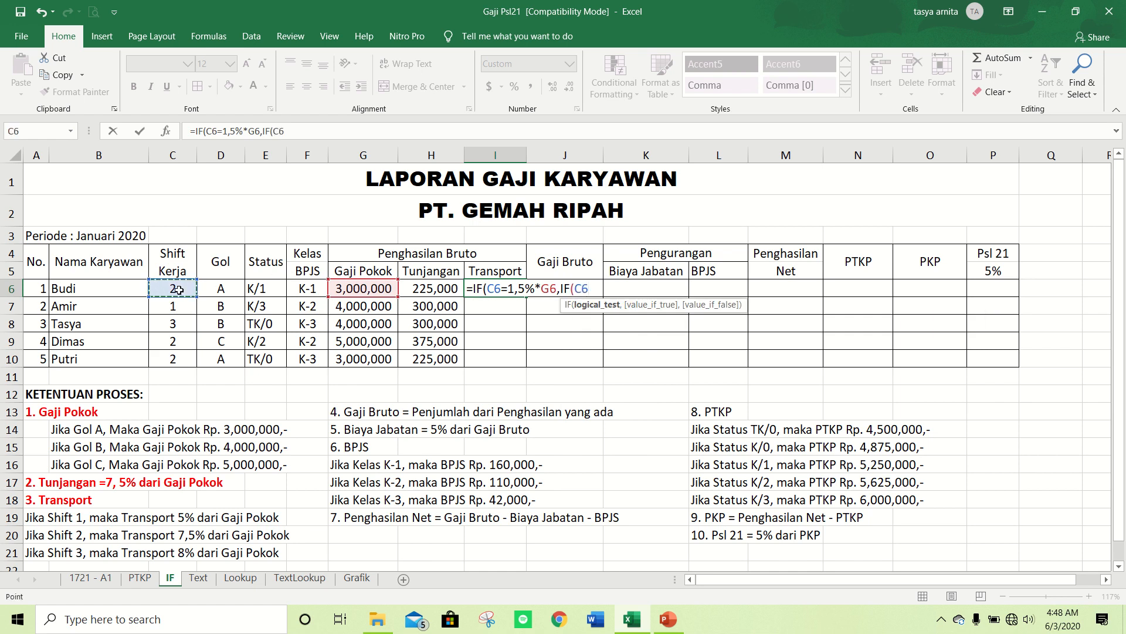
{"action": "type", "text": "=2,"}
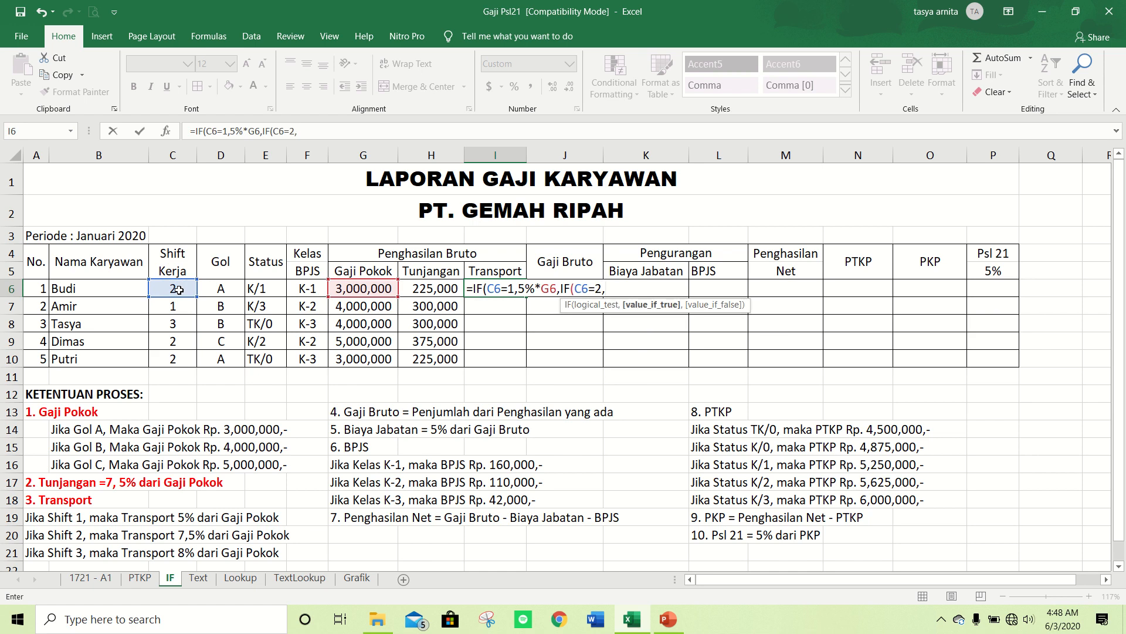
{"action": "type", "text": "7.5%*"}
{"action": "left_click", "coordinate": [362, 287]}
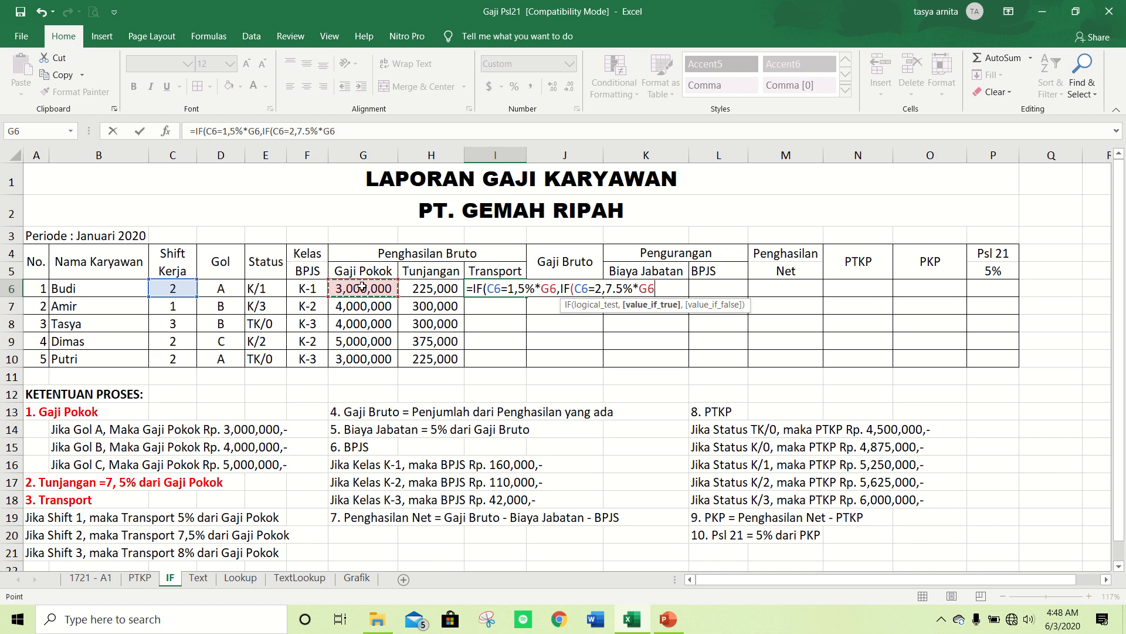
{"action": "type", "text": ","}
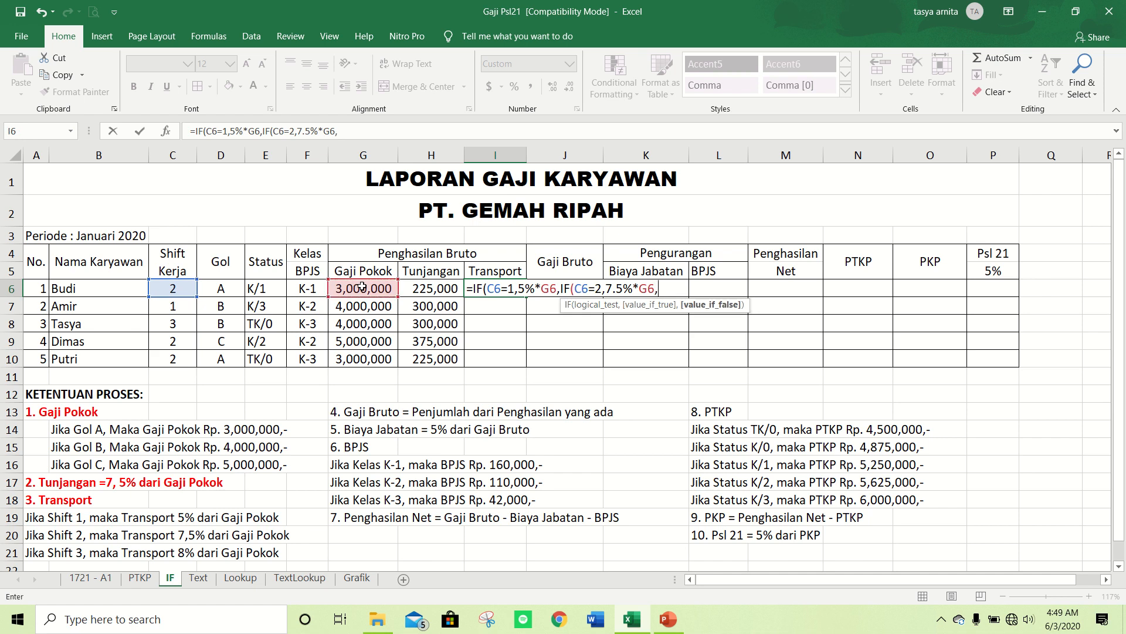
- Finish the I6 formula with 8%*G6 as the value for any other shift, closing both IFs
{"action": "type", "text": "8%*"}
{"action": "left_click", "coordinate": [354, 289]}
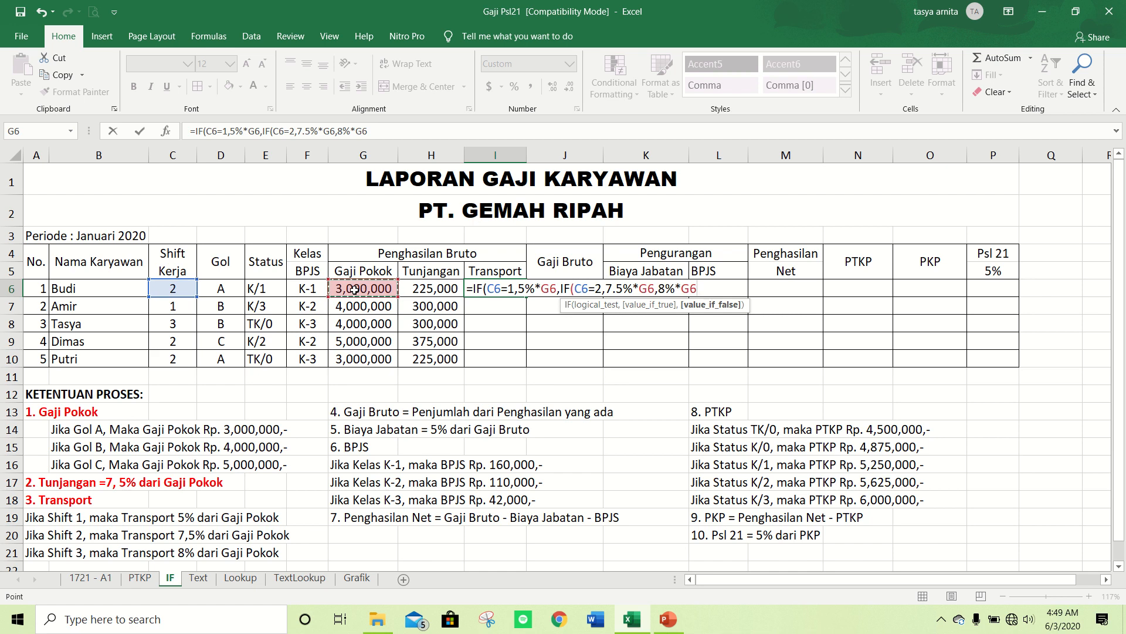
{"action": "type", "text": "))"}
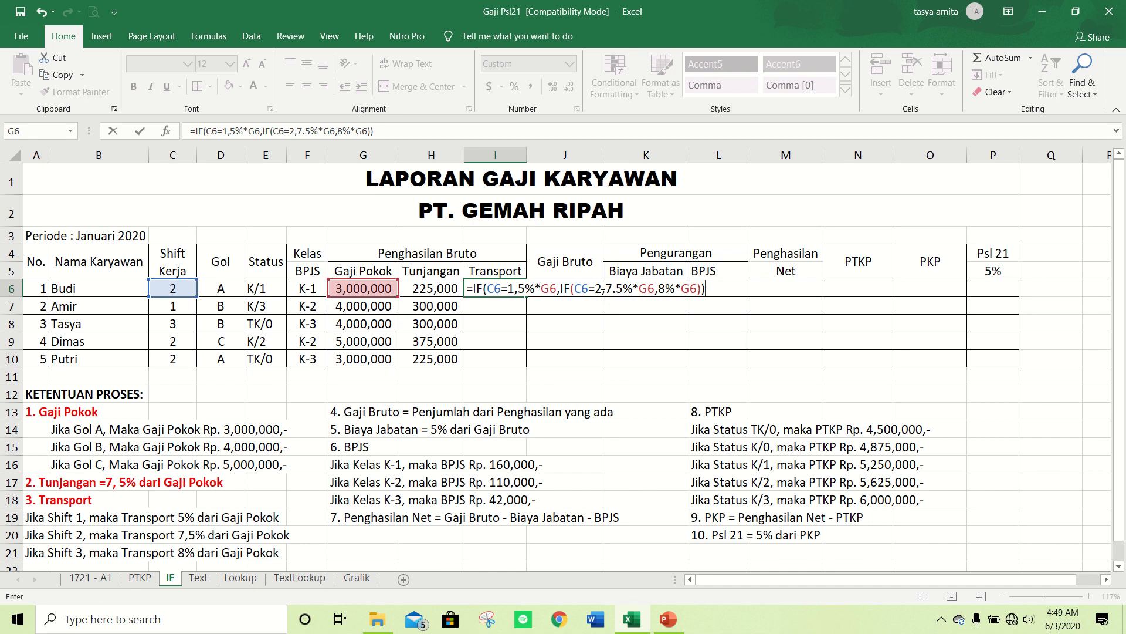
{"action": "key", "text": "Return"}
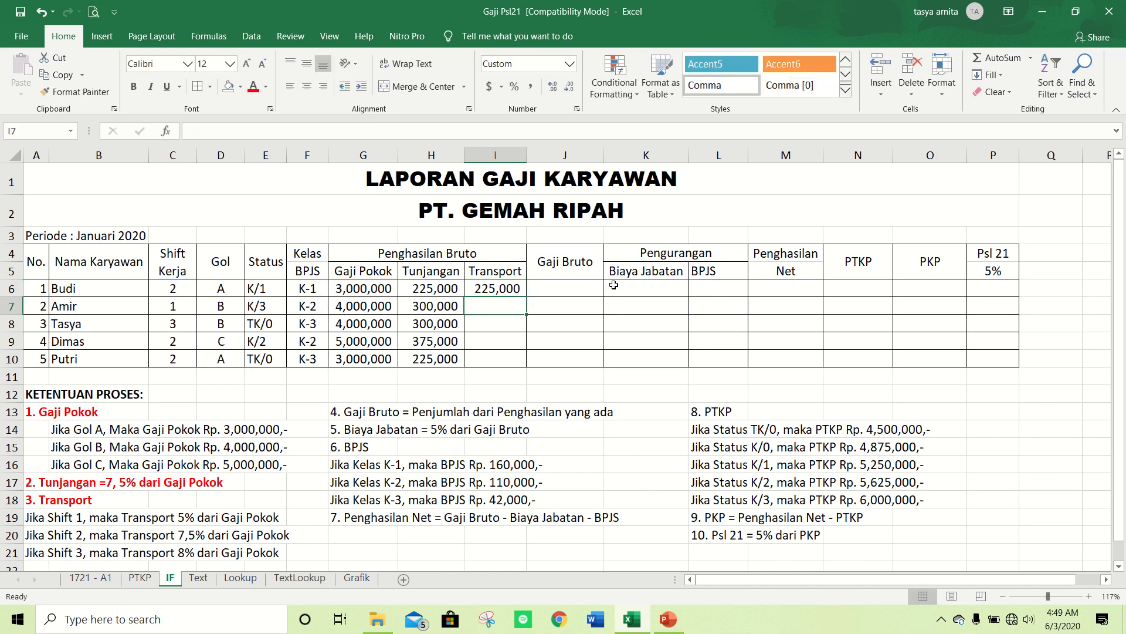
- Copy the Transport formula from I6 down through I10
{"action": "key", "text": "Up"}
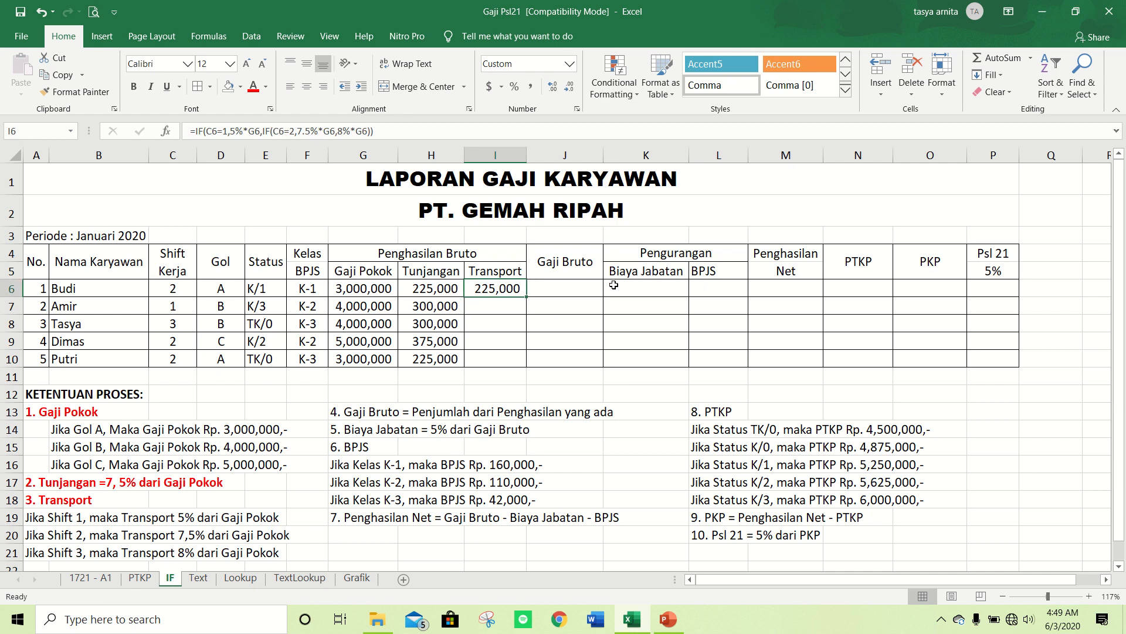
{"action": "key", "text": "ctrl+c"}
{"action": "key", "text": "shift+Down"}
{"action": "key", "text": "shift+Down"}
{"action": "key", "text": "shift+Down"}
{"action": "key", "text": "shift+Down"}
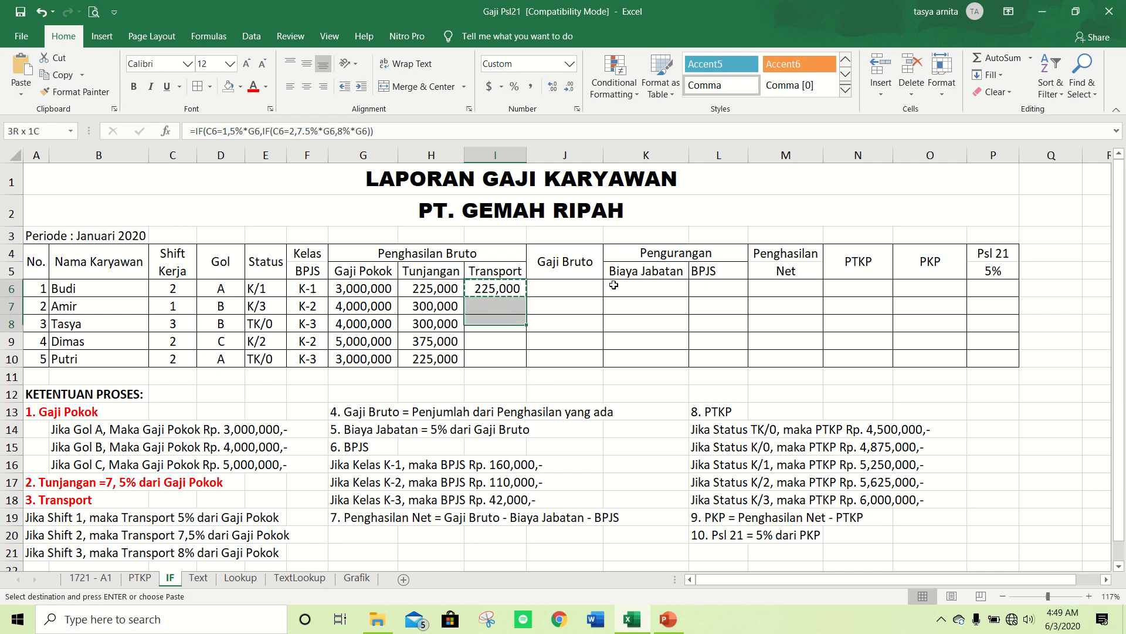
{"action": "key", "text": "Return"}
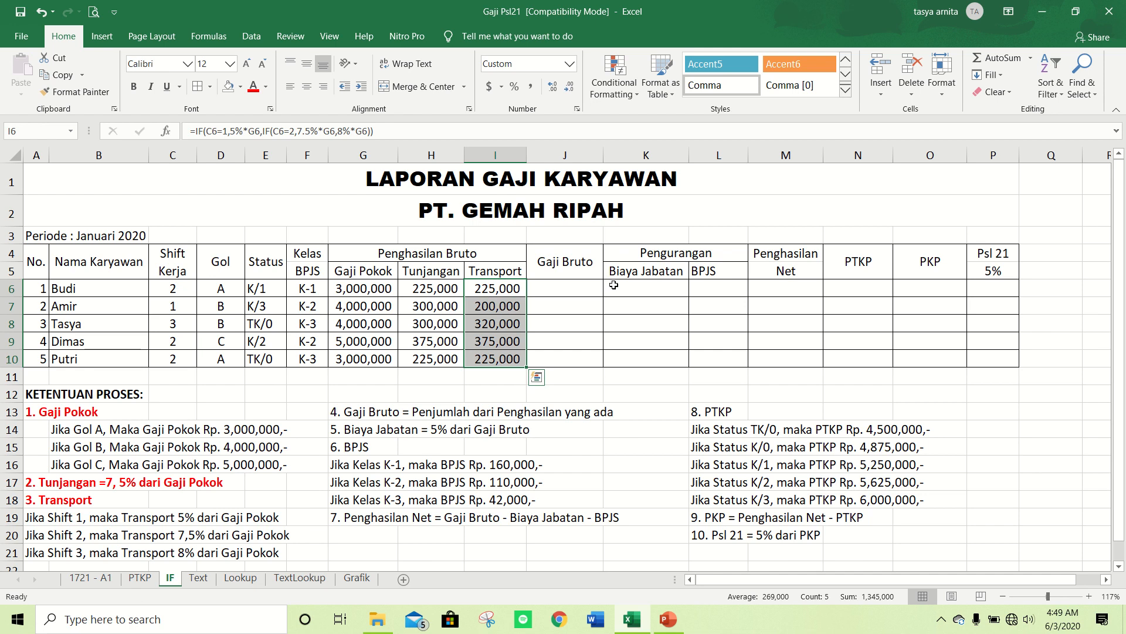
- Make the "4. Gaji Bruto" rule in G13 bold and red
{"action": "key", "text": "Right"}
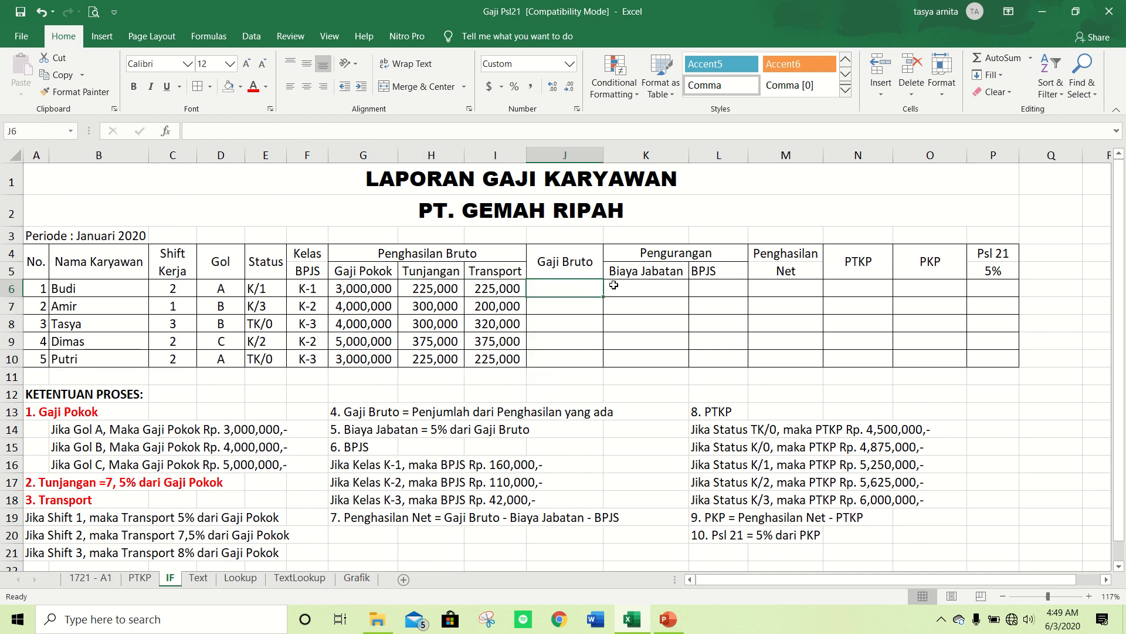
{"action": "left_click", "coordinate": [364, 415]}
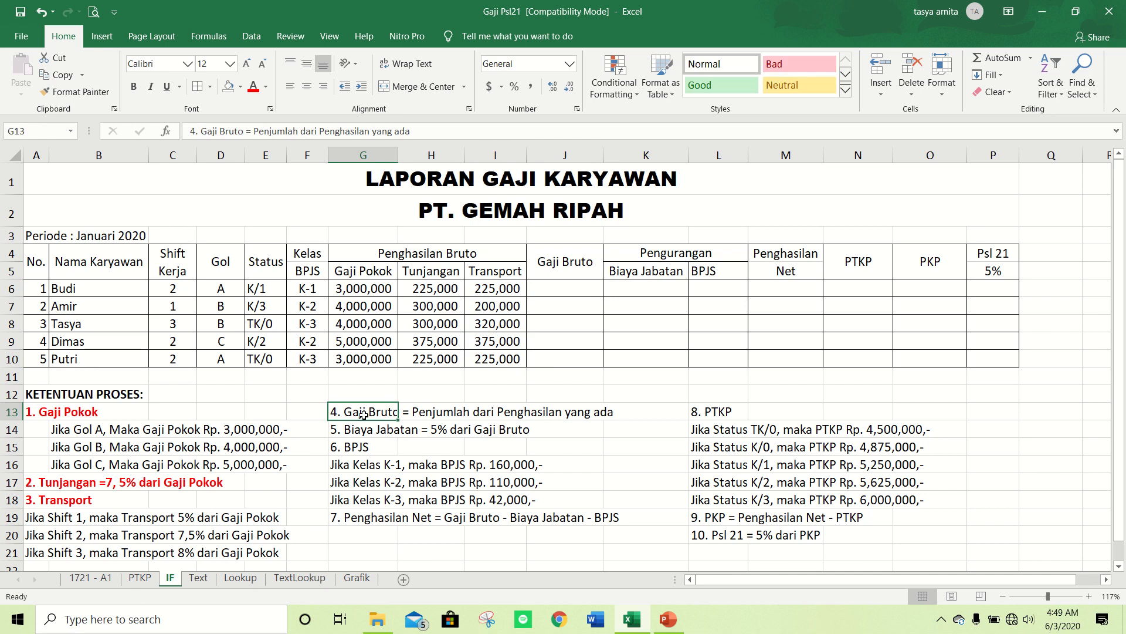
{"action": "left_click", "coordinate": [135, 87]}
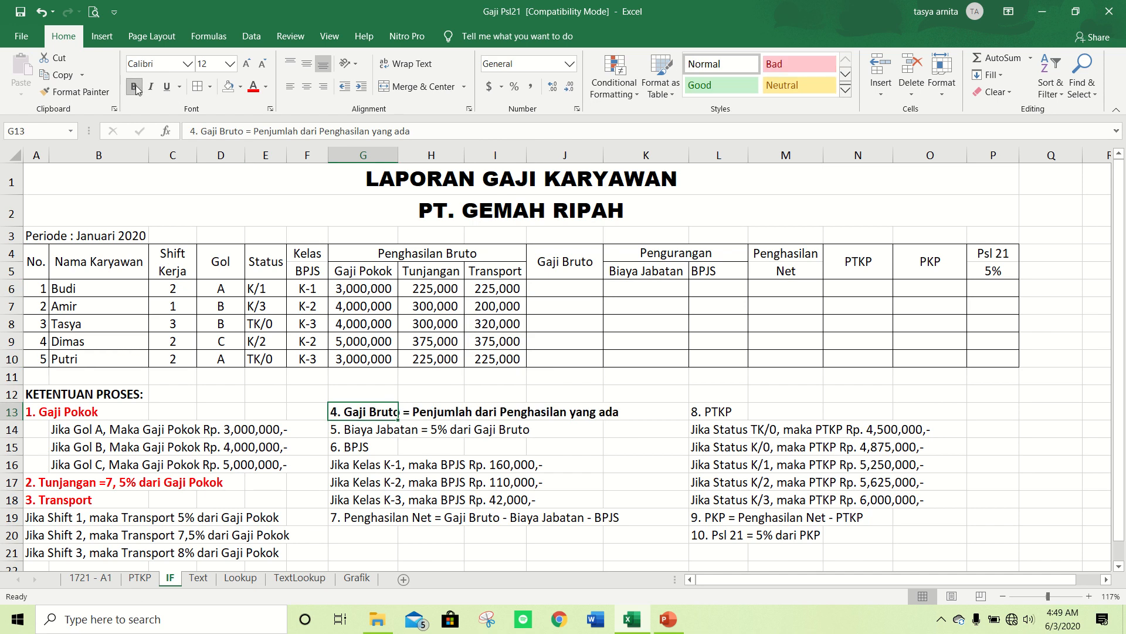
{"action": "left_click", "coordinate": [253, 88]}
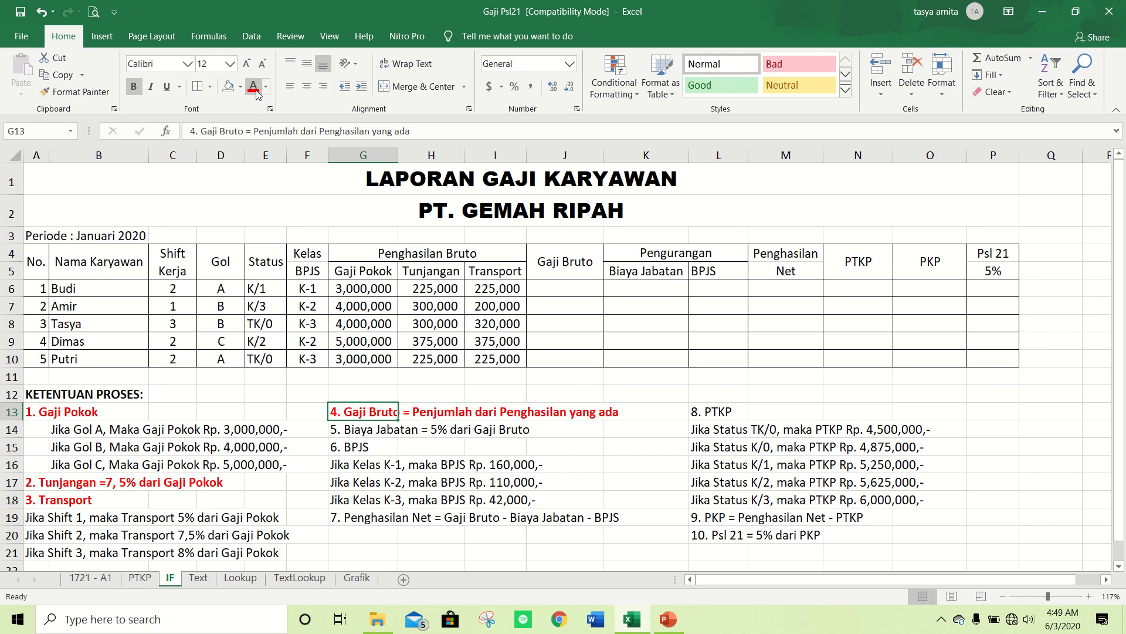
- Enter the Gaji Bruto formula =SUM(G6:I6) in J6
{"action": "left_click", "coordinate": [562, 292]}
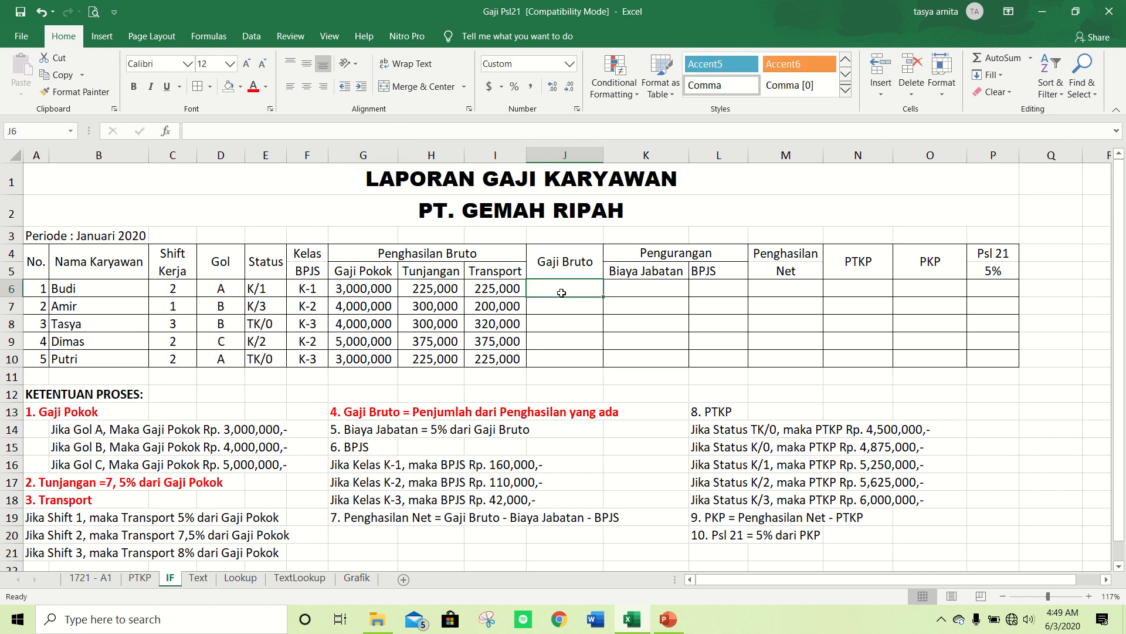
{"action": "type", "text": "=SUM"}
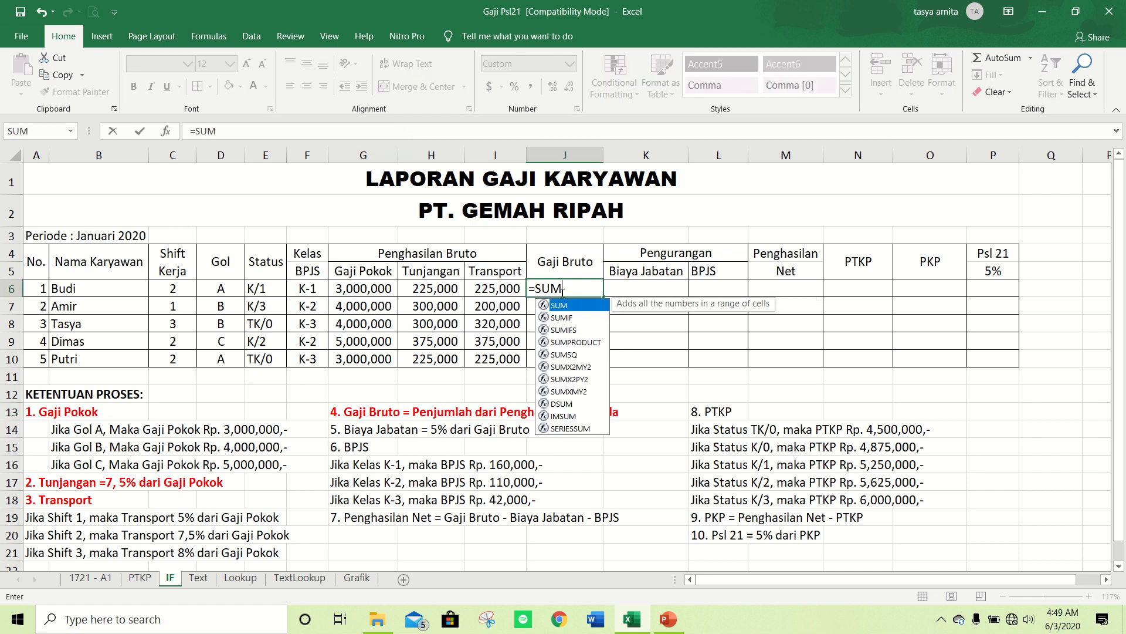
{"action": "type", "text": "("}
{"action": "key", "text": "Left"}
{"action": "key", "text": "Left"}
{"action": "key", "text": "Left"}
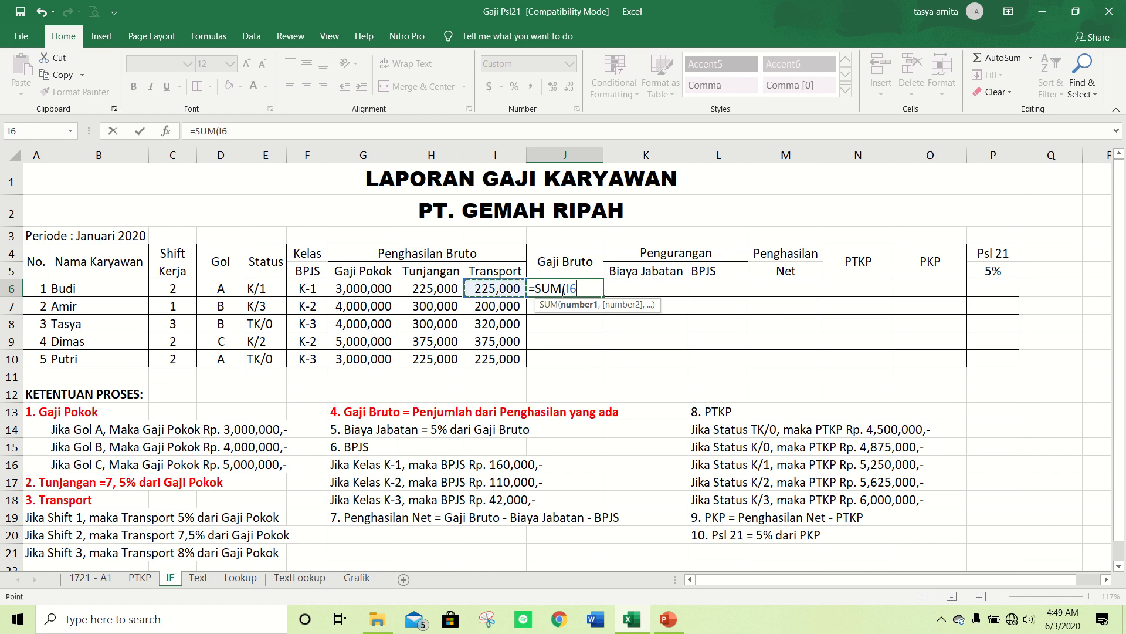
{"action": "key", "text": "shift+Right"}
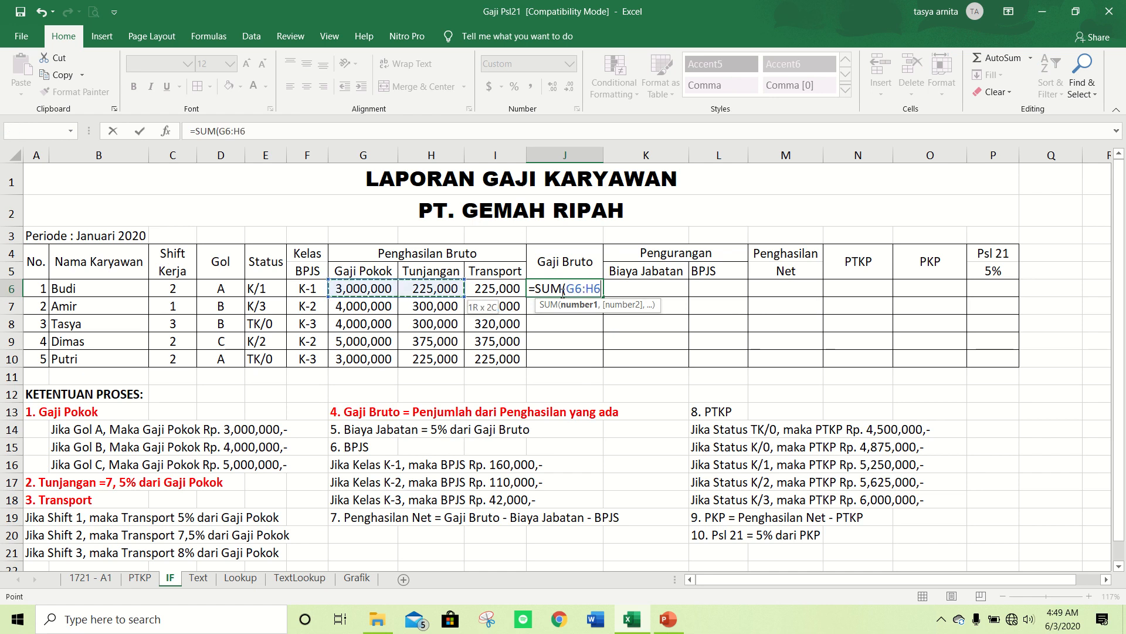
{"action": "key", "text": "shift+Right"}
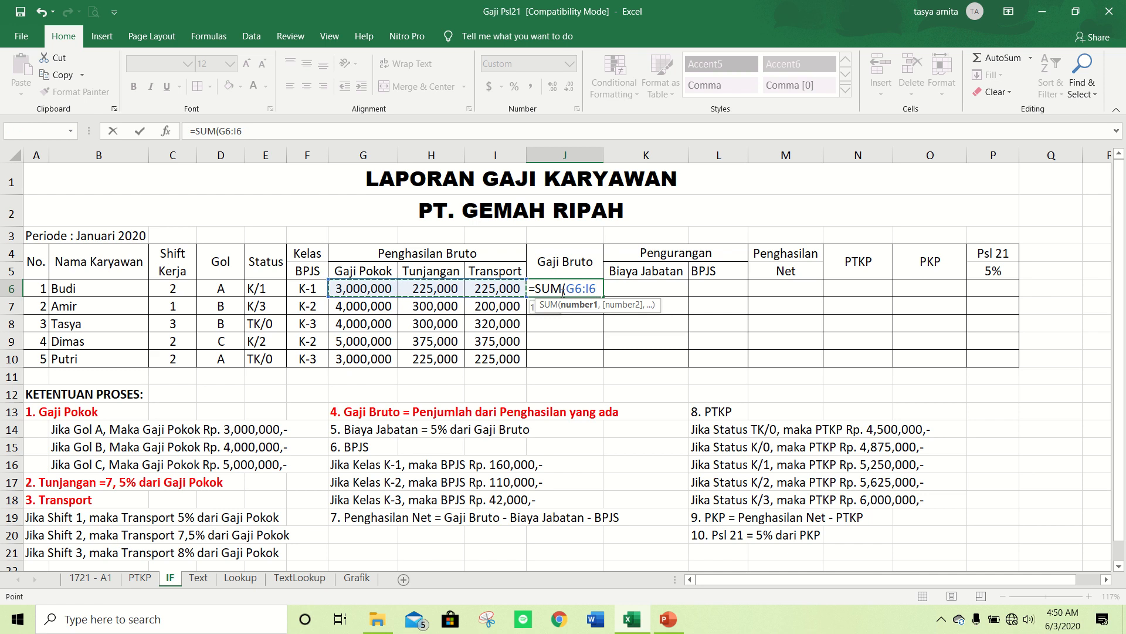
{"action": "type", "text": ")"}
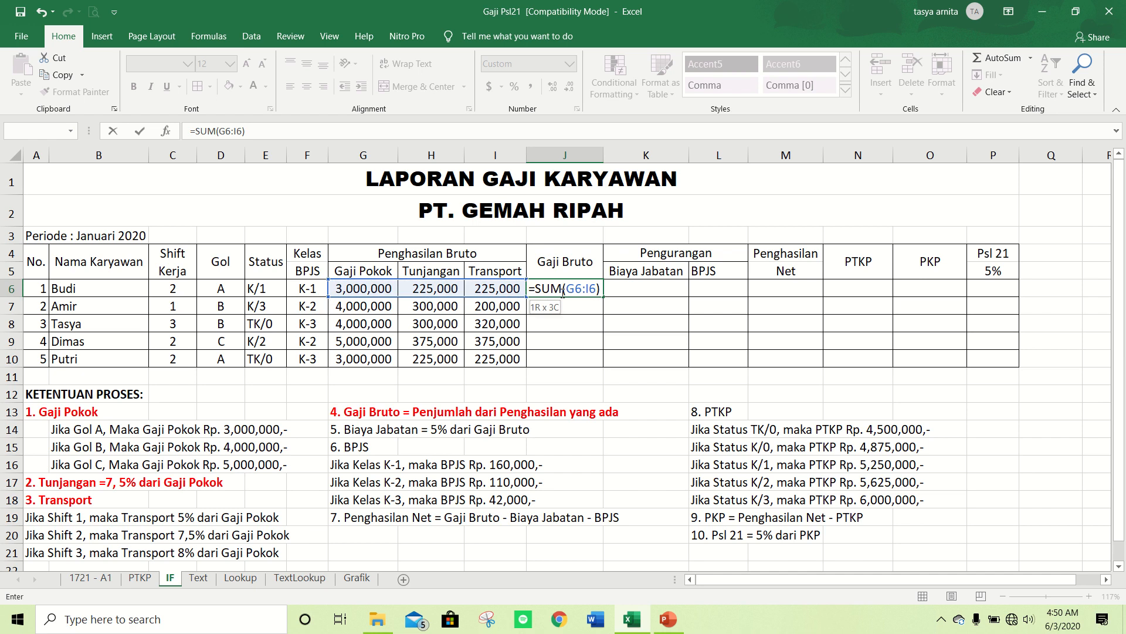
{"action": "key", "text": "Return"}
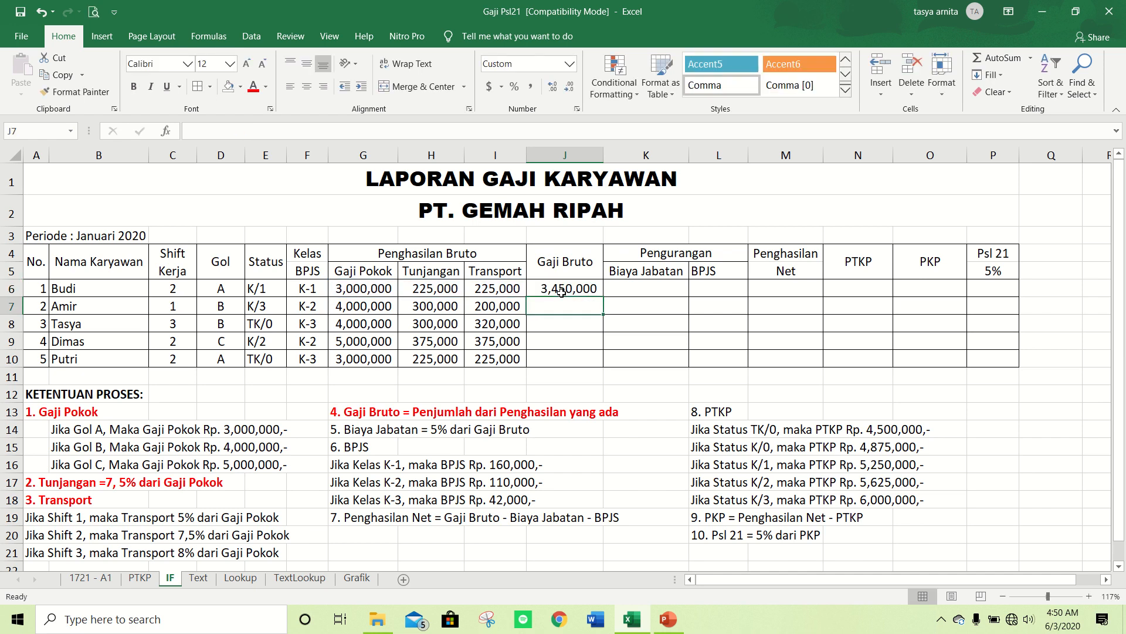
- Copy the Gaji Bruto formula from J6 down through J10
{"action": "left_click", "coordinate": [562, 291]}
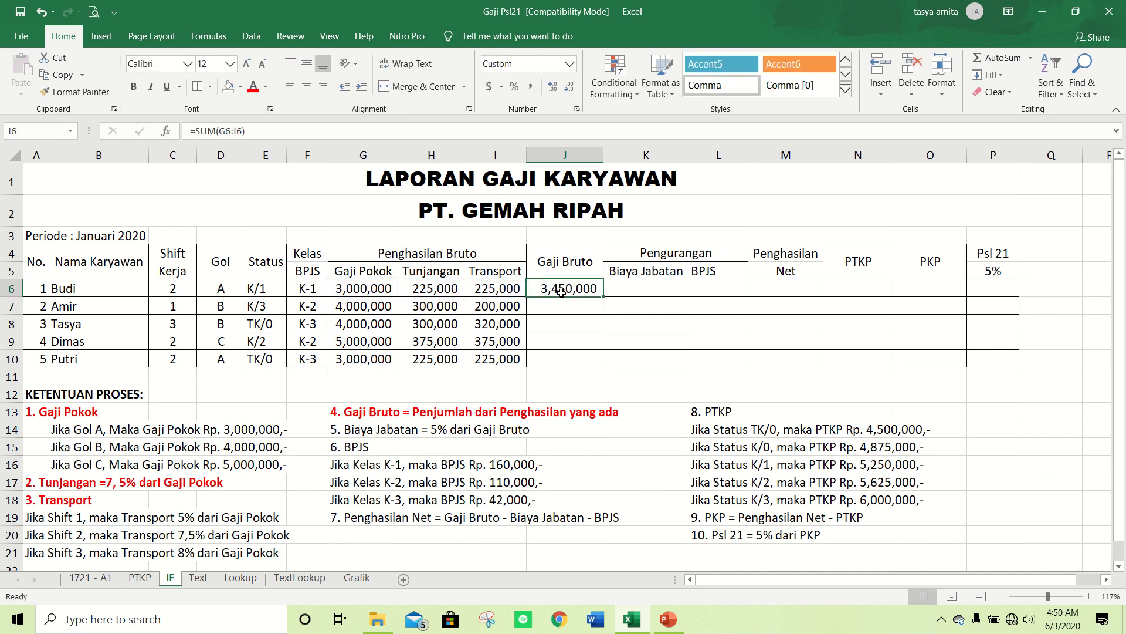
{"action": "key", "text": "ctrl+c"}
{"action": "key", "text": "shift+Down"}
{"action": "key", "text": "shift+Down"}
{"action": "key", "text": "shift+Down"}
{"action": "key", "text": "shift+Down"}
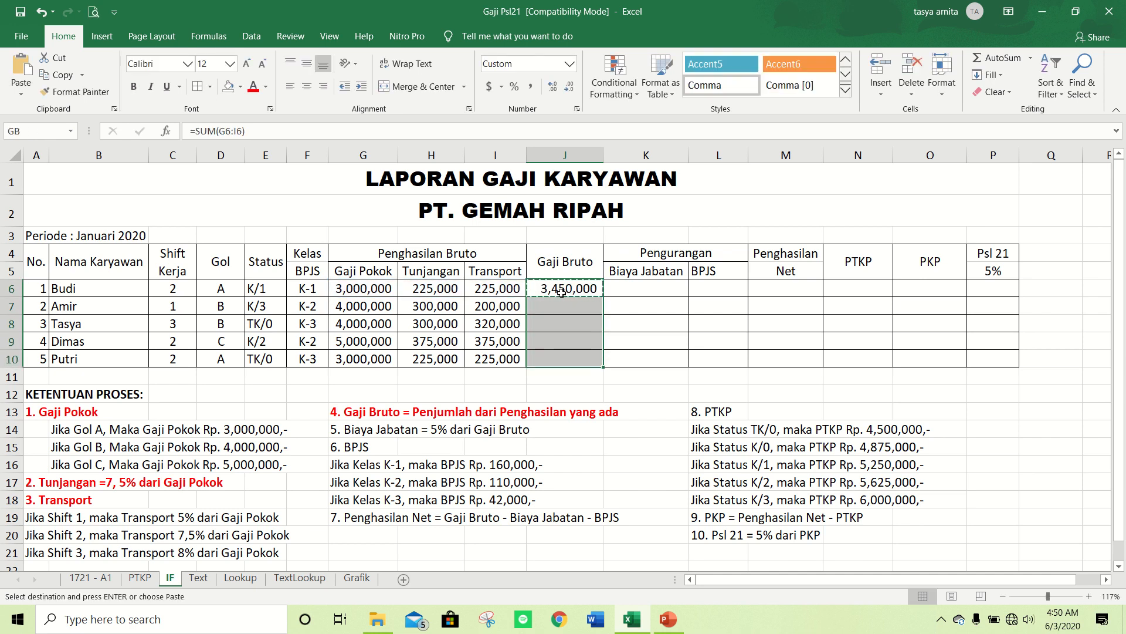
{"action": "key", "text": "Return"}
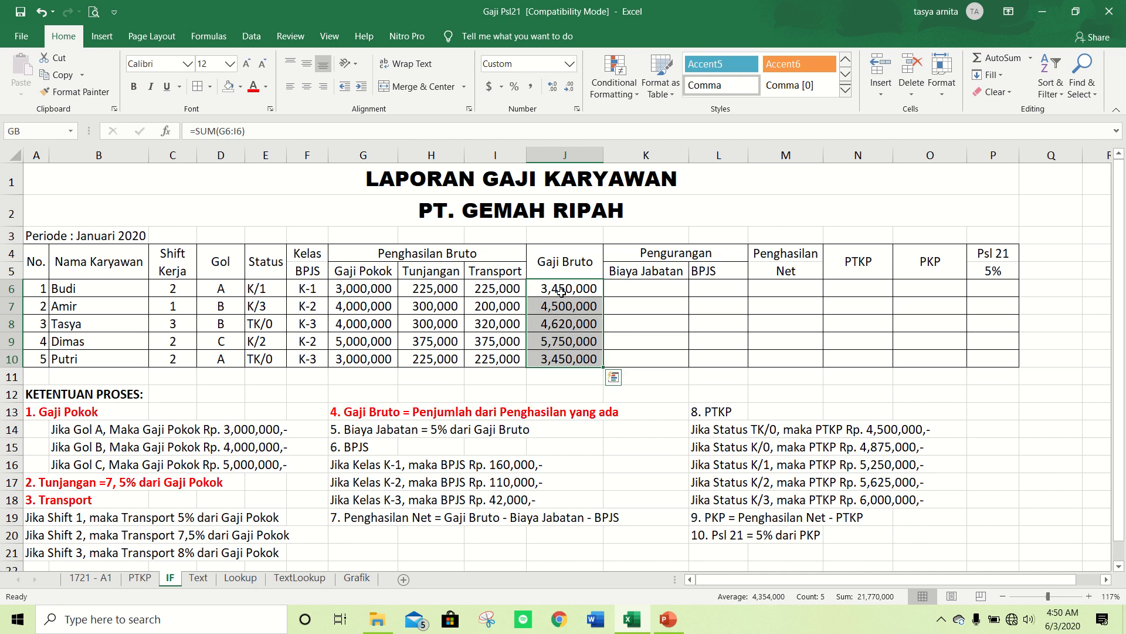
- Make the "5. Biaya Jabatan" rule in G14 bold and red
{"action": "left_click", "coordinate": [650, 293]}
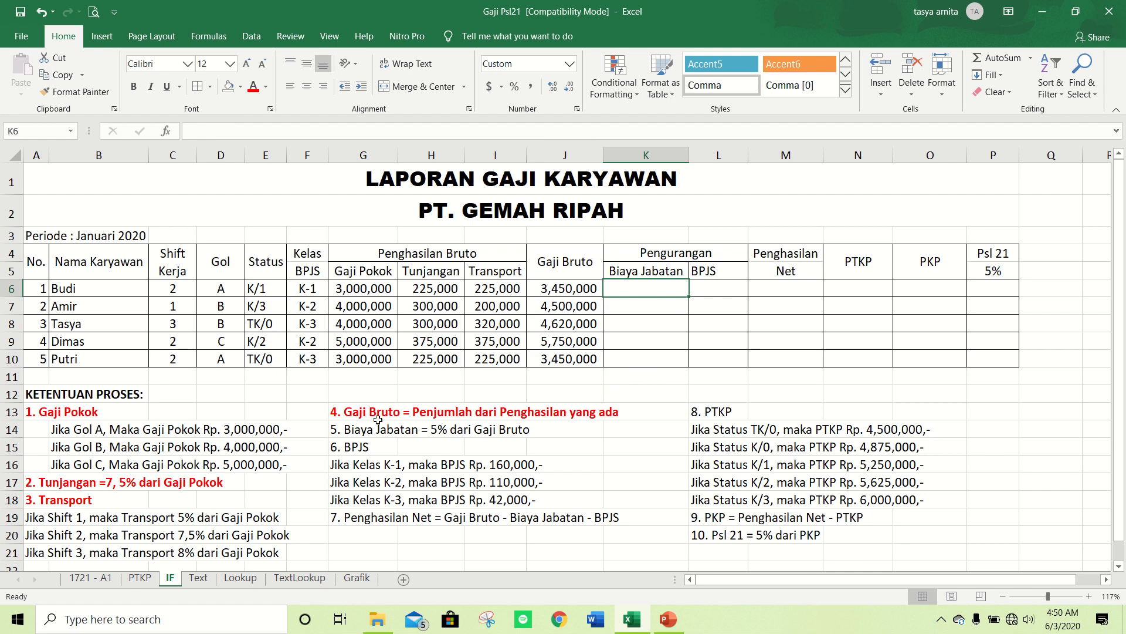
{"action": "left_click", "coordinate": [350, 430]}
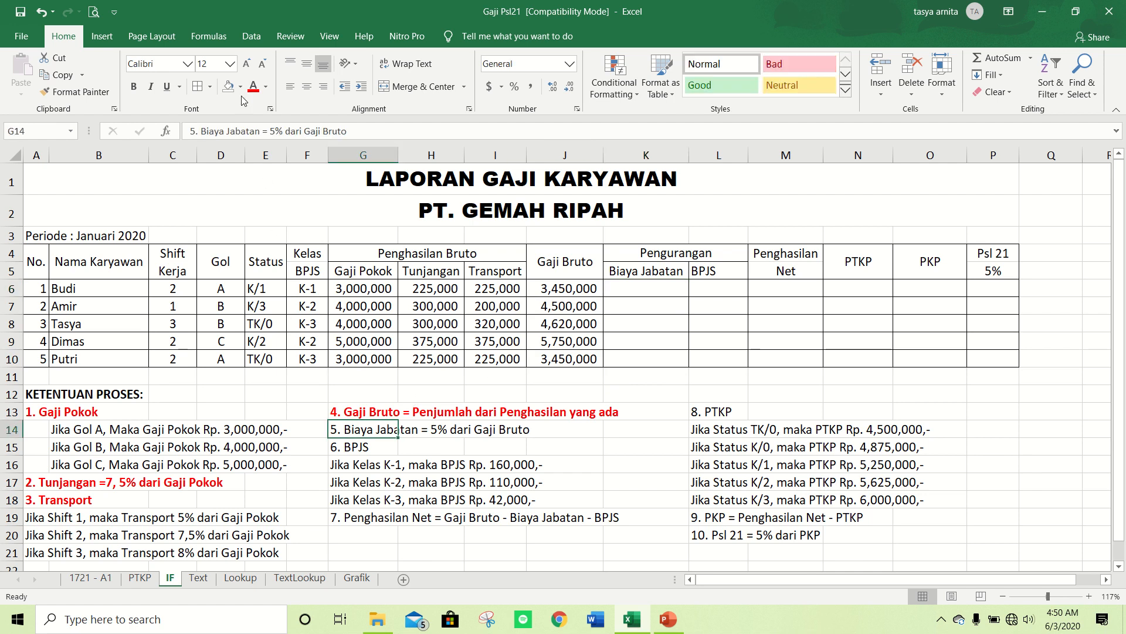
{"action": "left_click", "coordinate": [136, 90]}
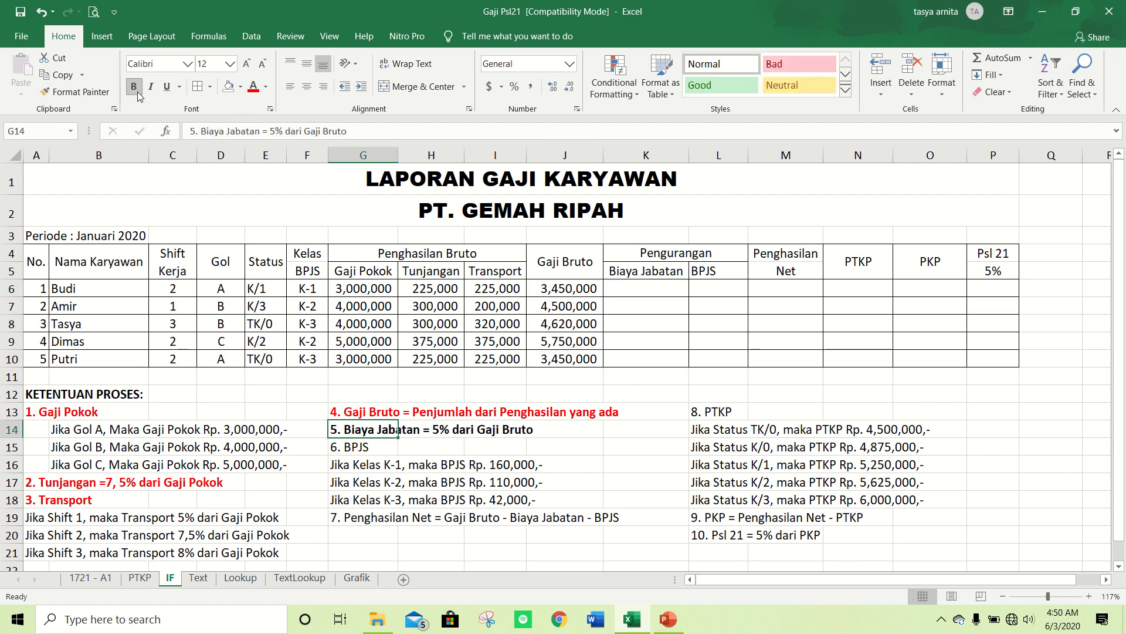
{"action": "left_click", "coordinate": [254, 92]}
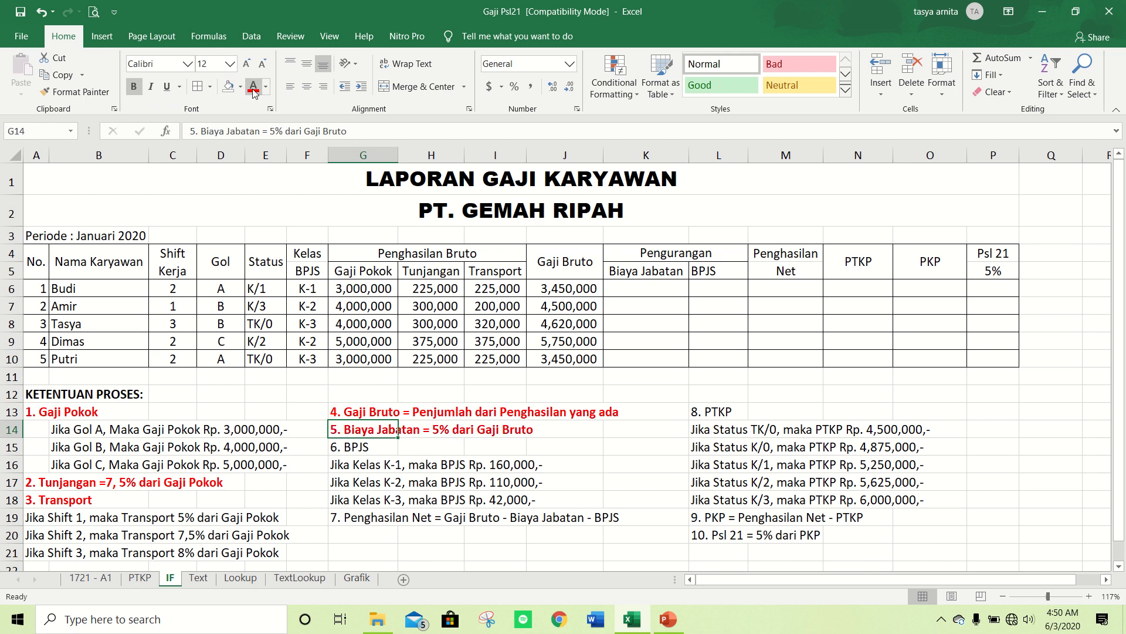
- Enter the Biaya Jabatan formula =5%*J6 in K6
{"action": "left_click", "coordinate": [570, 292]}
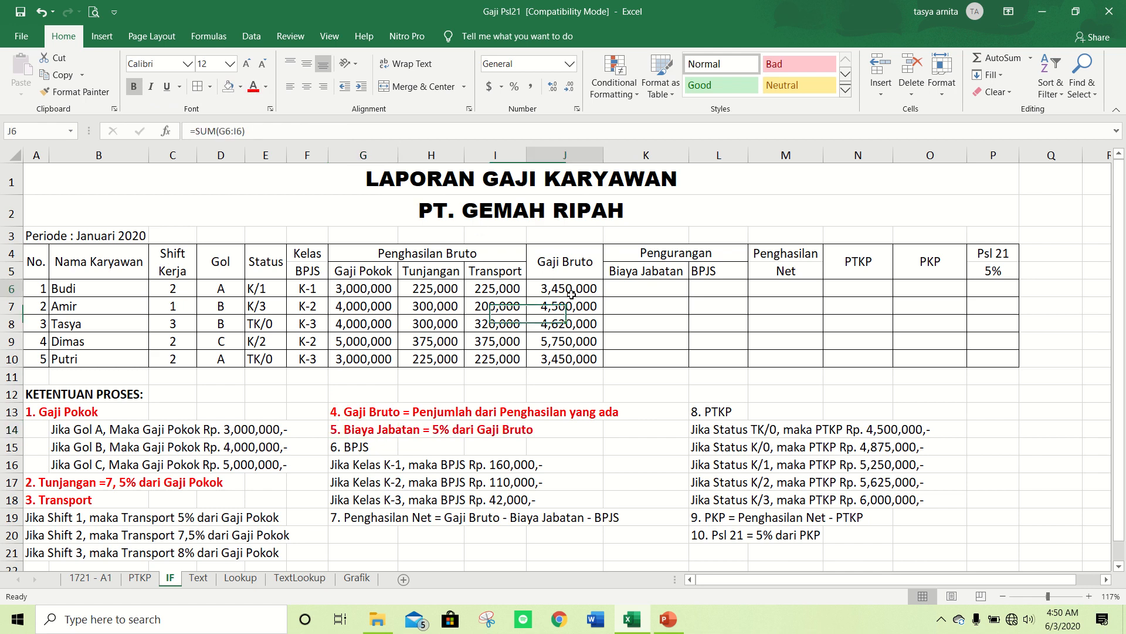
{"action": "left_click", "coordinate": [626, 298]}
{"action": "key", "text": "Up"}
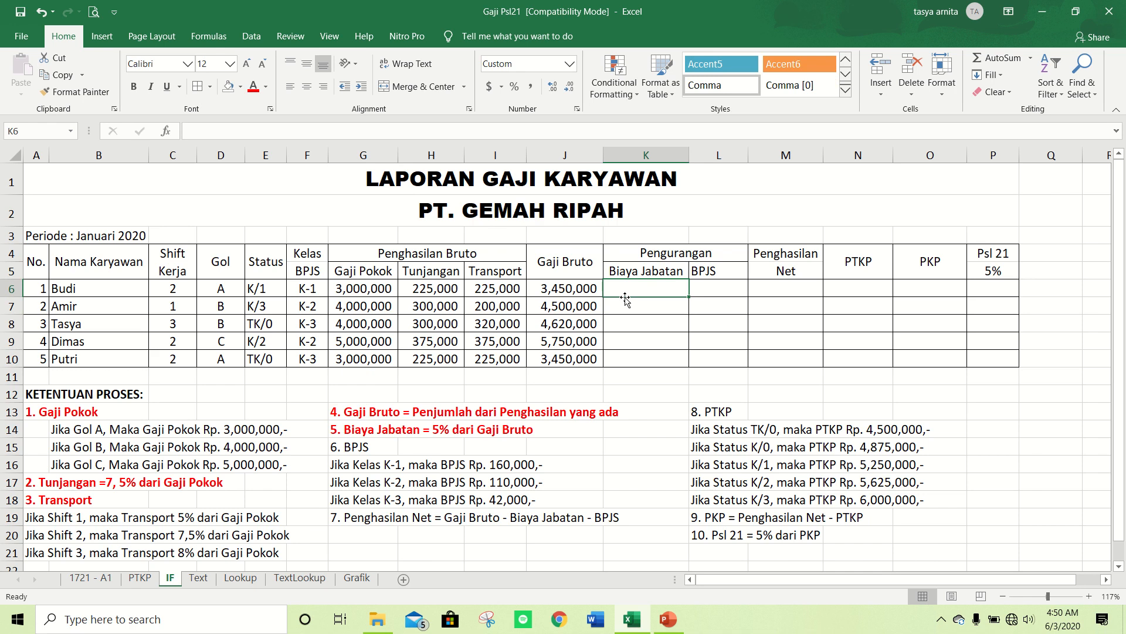
{"action": "type", "text": "=5%"}
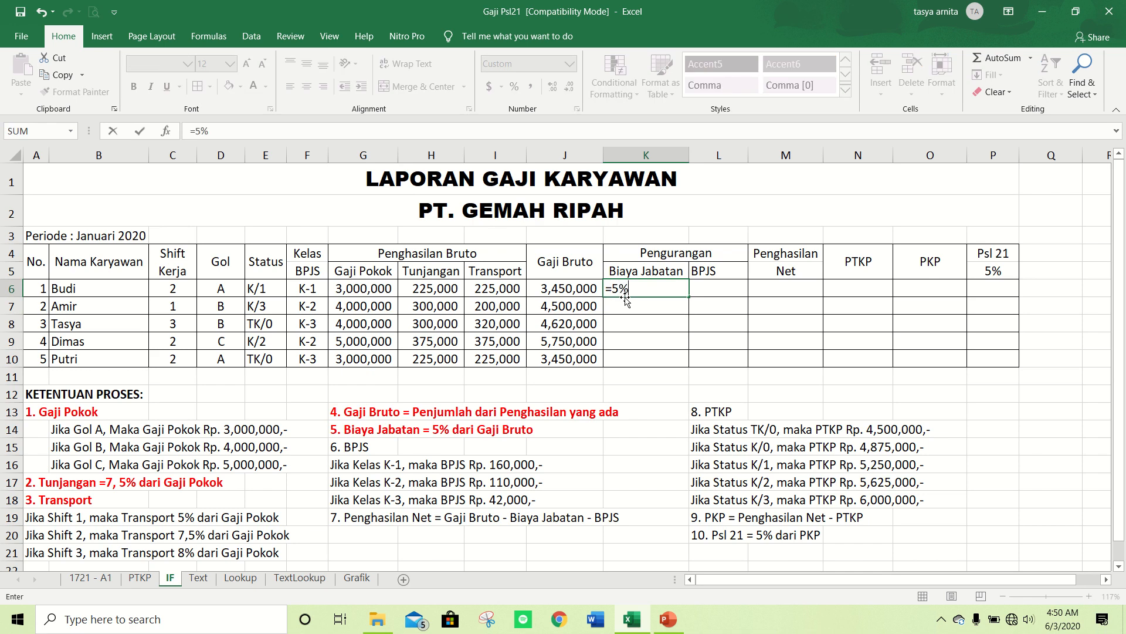
{"action": "type", "text": "*"}
{"action": "left_click", "coordinate": [568, 287]}
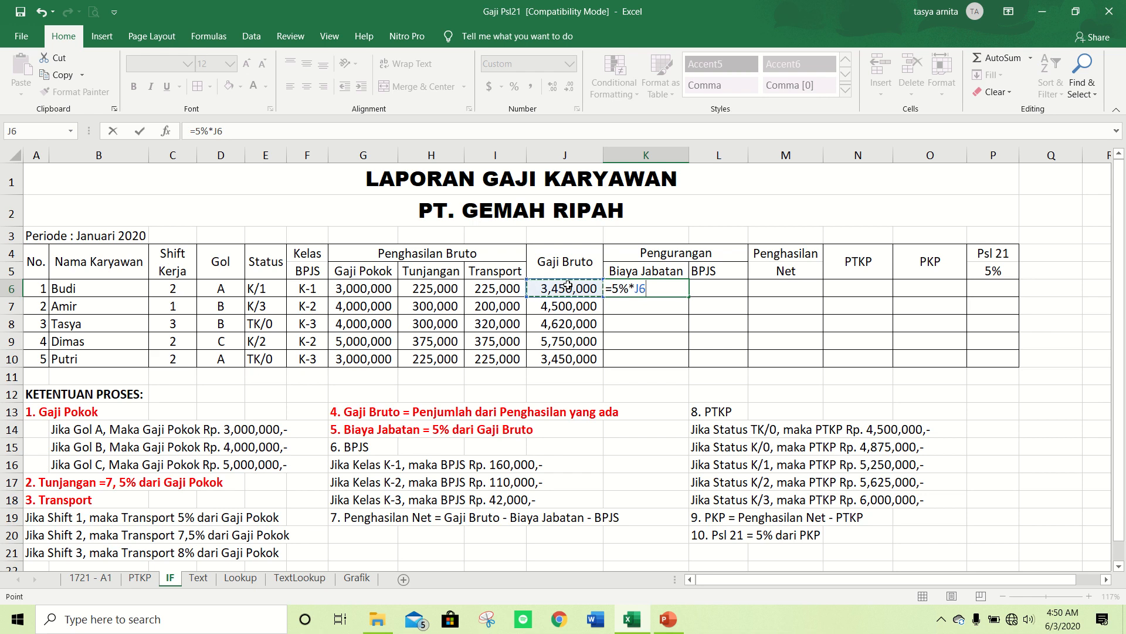
{"action": "key", "text": "Return"}
- Copy the Biaya Jabatan formula from K6 down through K10
{"action": "key", "text": "Up"}
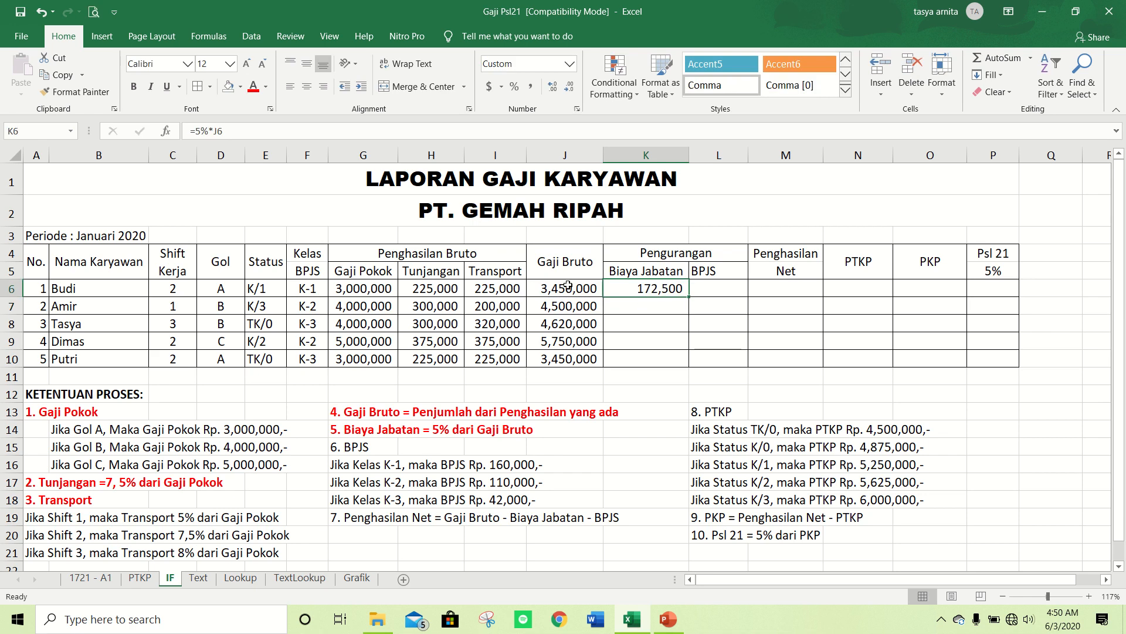
{"action": "key", "text": "ctrl+c"}
{"action": "key", "text": "shift+Down"}
{"action": "key", "text": "shift+Down"}
{"action": "key", "text": "shift+Down"}
{"action": "key", "text": "shift+Down"}
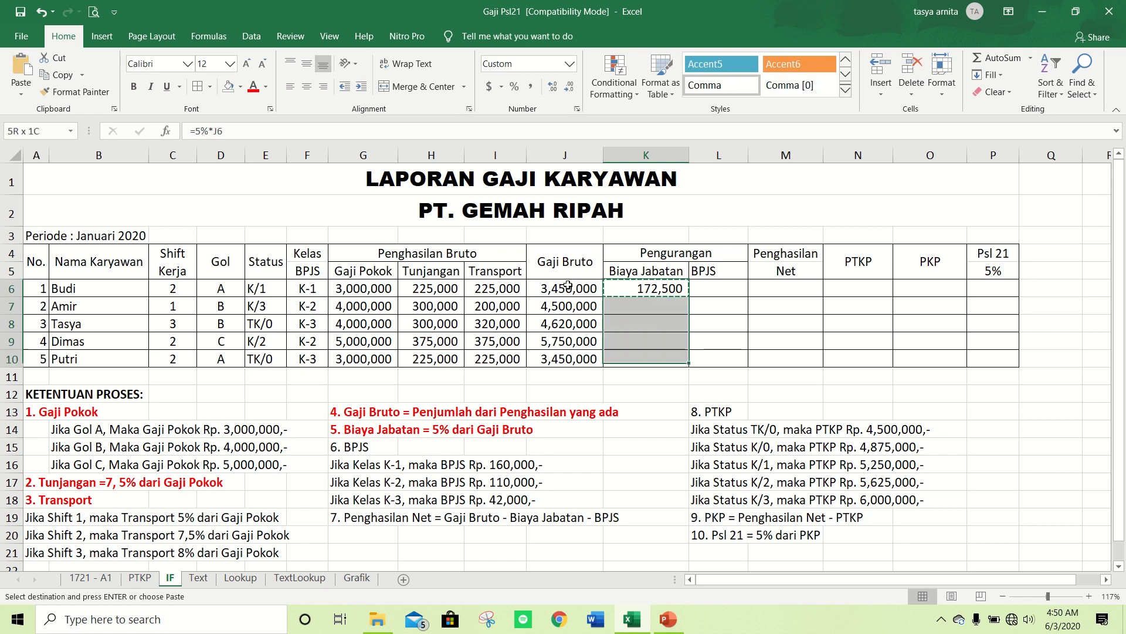
{"action": "key", "text": "Return"}
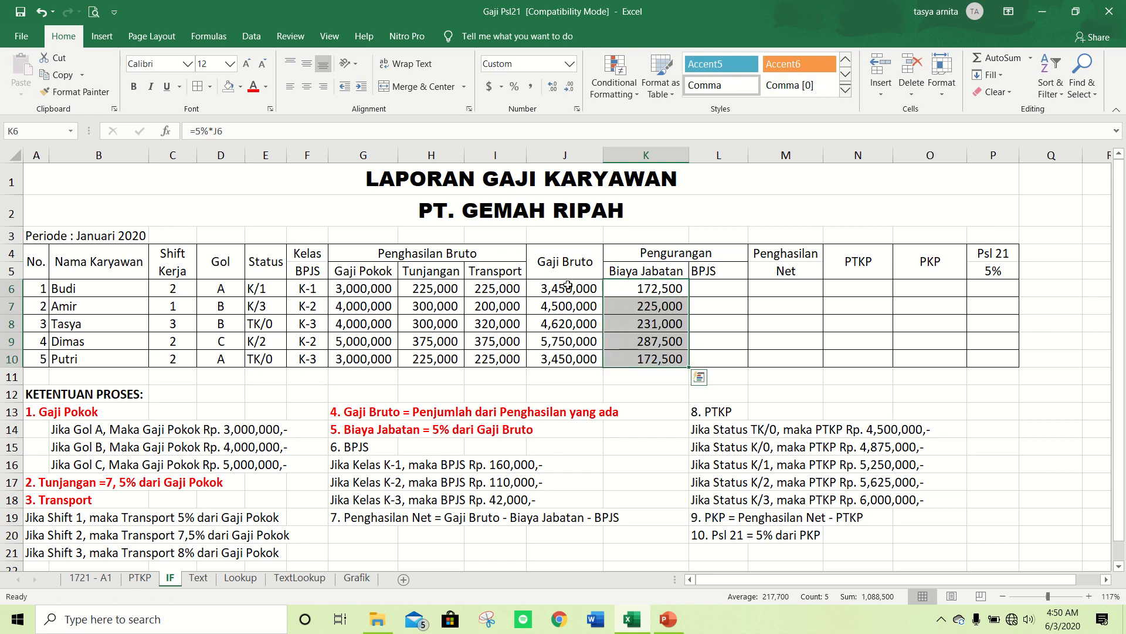
- Make the "6. BPJS" rule heading in G15 bold and red
{"action": "key", "text": "Right"}
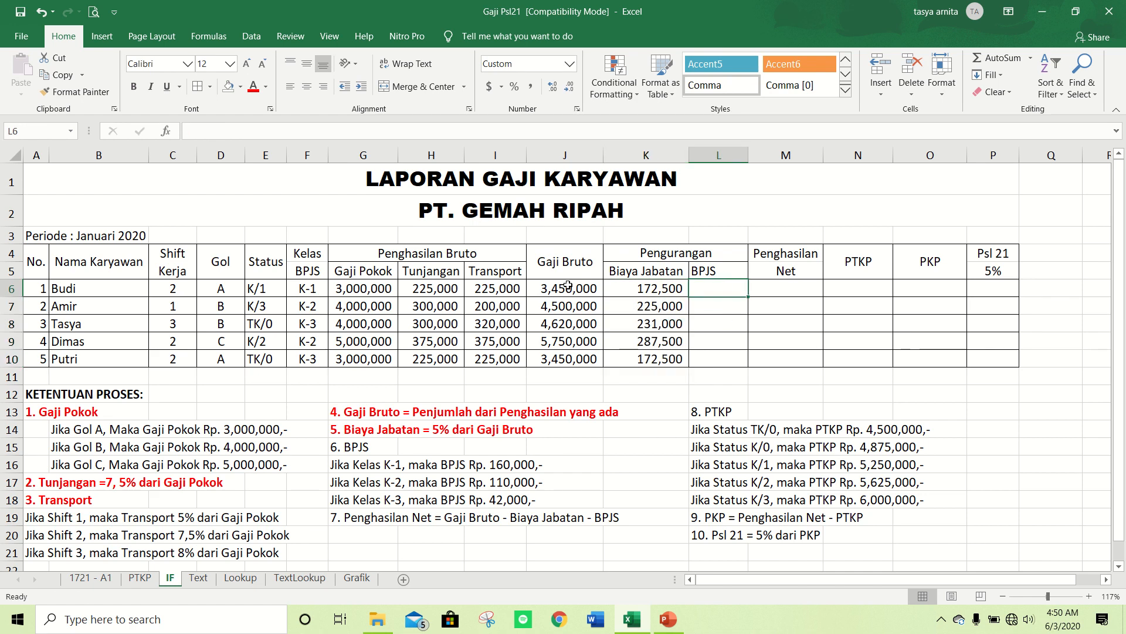
{"action": "left_click", "coordinate": [359, 445]}
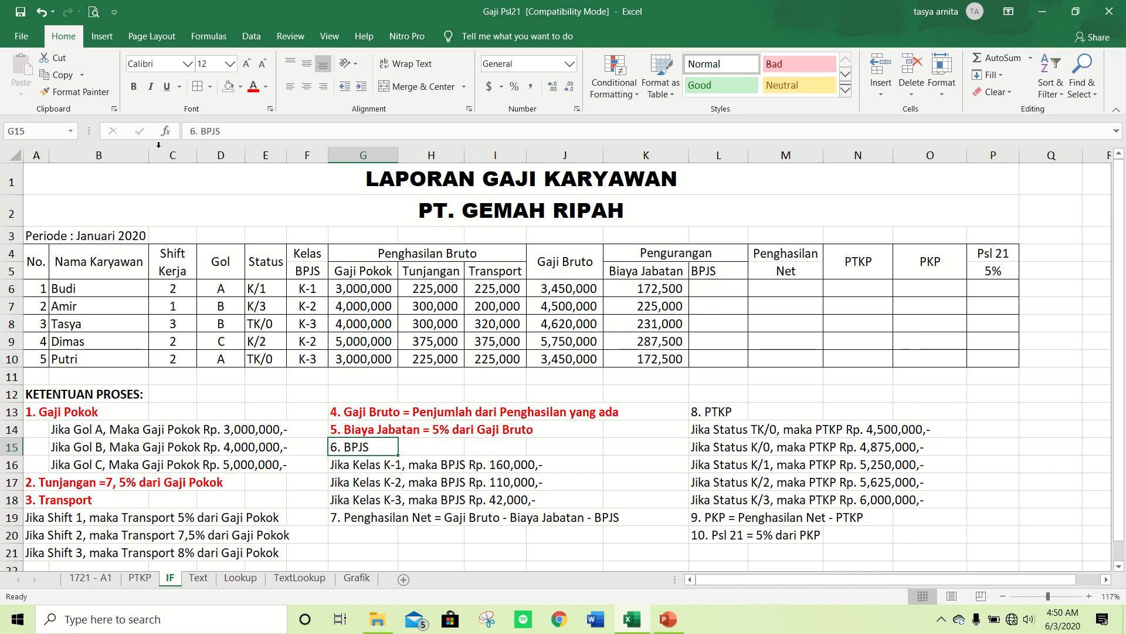
{"action": "left_click", "coordinate": [134, 87]}
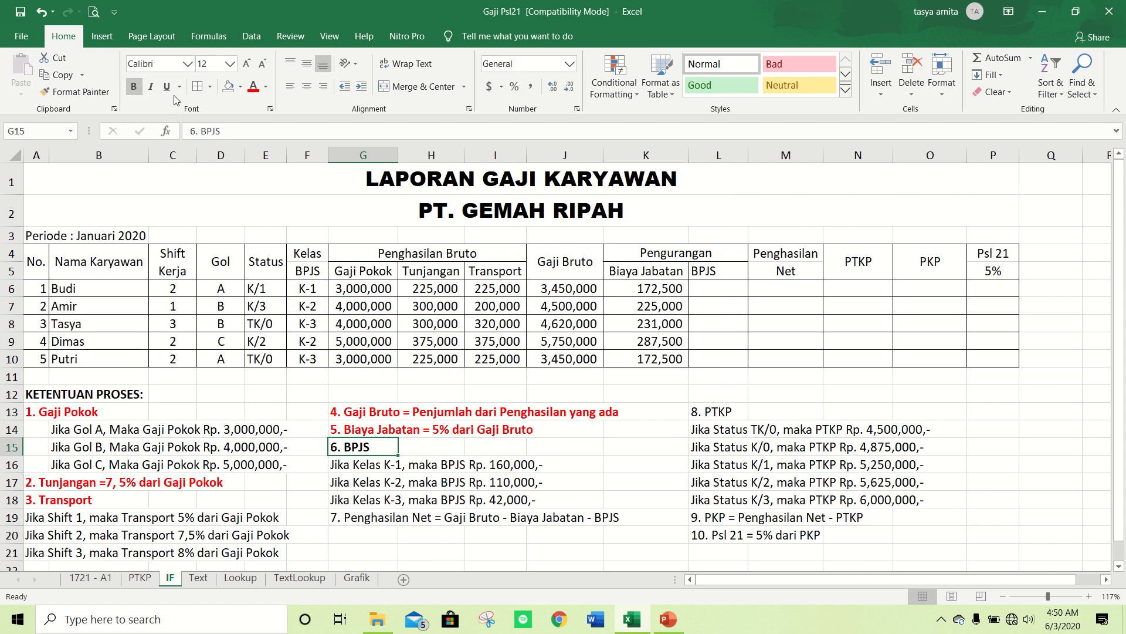
{"action": "left_click", "coordinate": [254, 88]}
- Review the Status entries in E6:E10 and the BPJS rules for classes K-1, K-2 and K-3 in G16:G18
{"action": "left_click", "coordinate": [271, 288]}
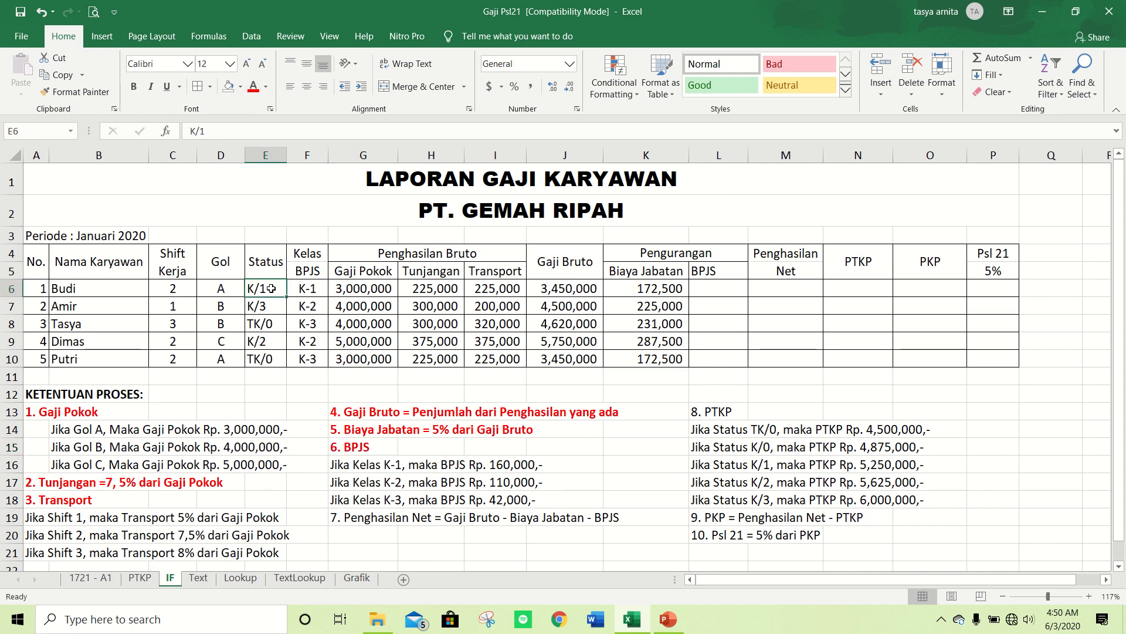
{"action": "key", "text": "shift+Down"}
{"action": "key", "text": "shift+Down"}
{"action": "key", "text": "shift+Down"}
{"action": "key", "text": "shift+Down"}
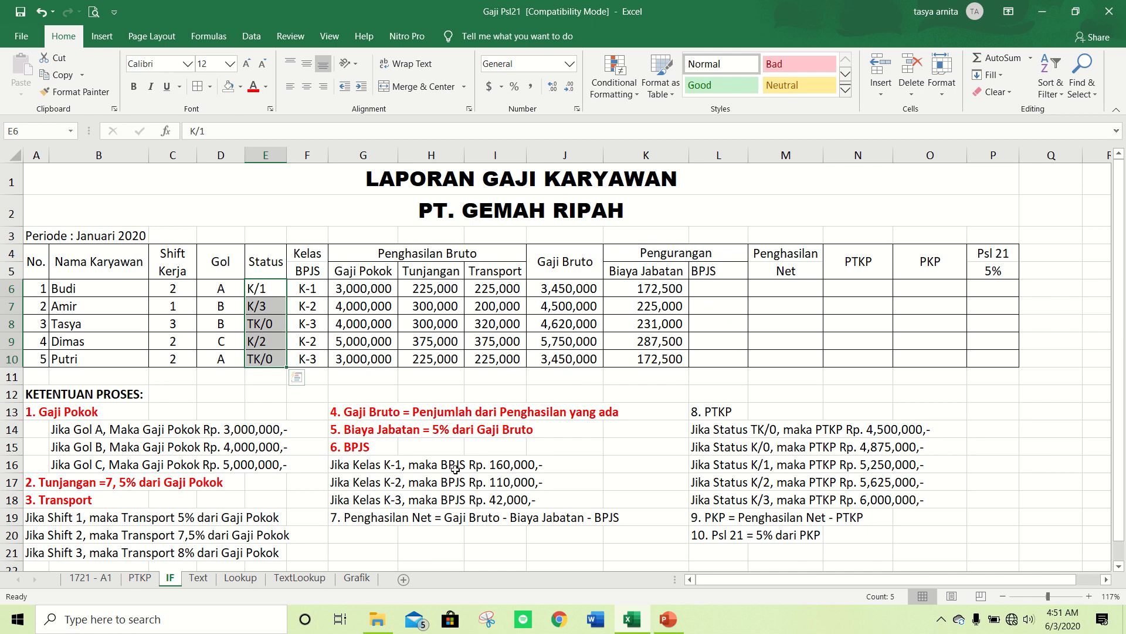
{"action": "left_click", "coordinate": [355, 465]}
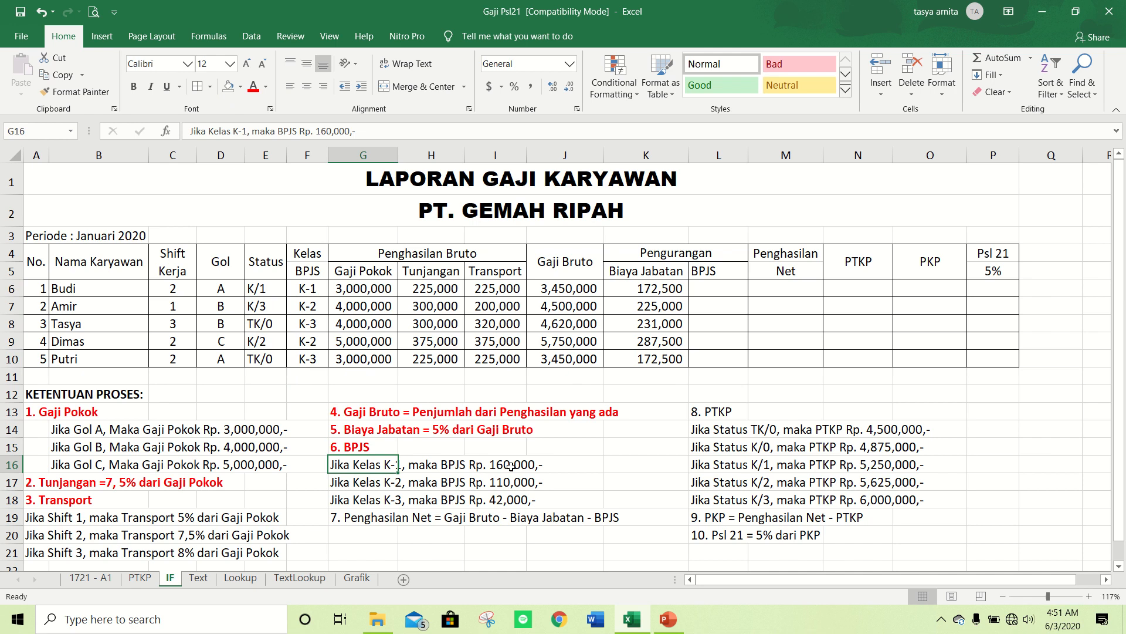
{"action": "left_click", "coordinate": [391, 485]}
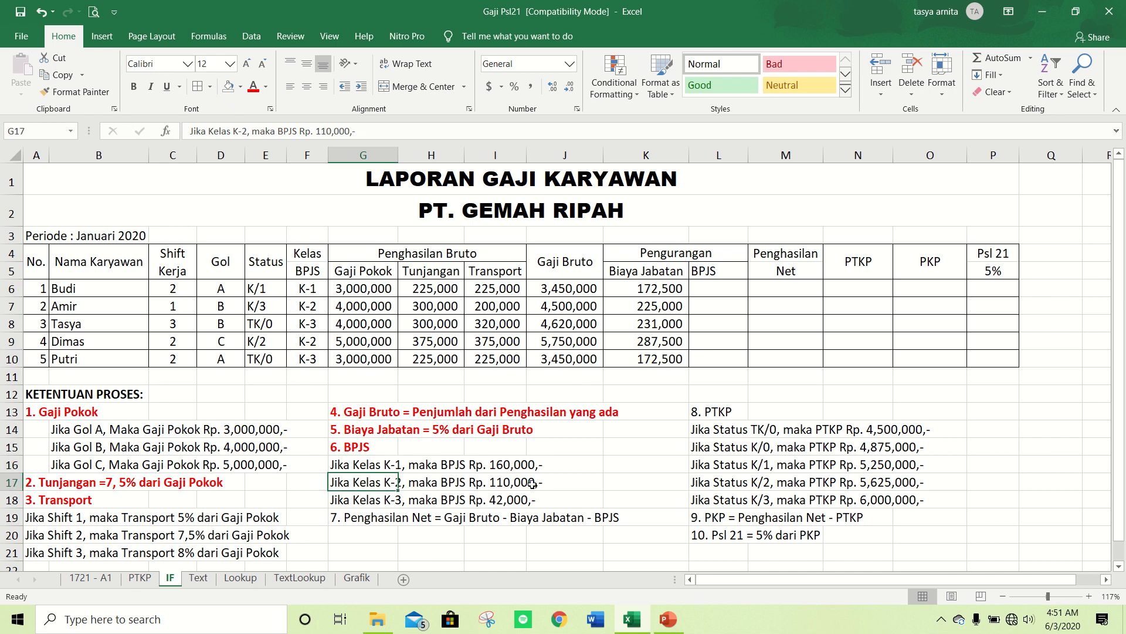
{"action": "left_click", "coordinate": [387, 502]}
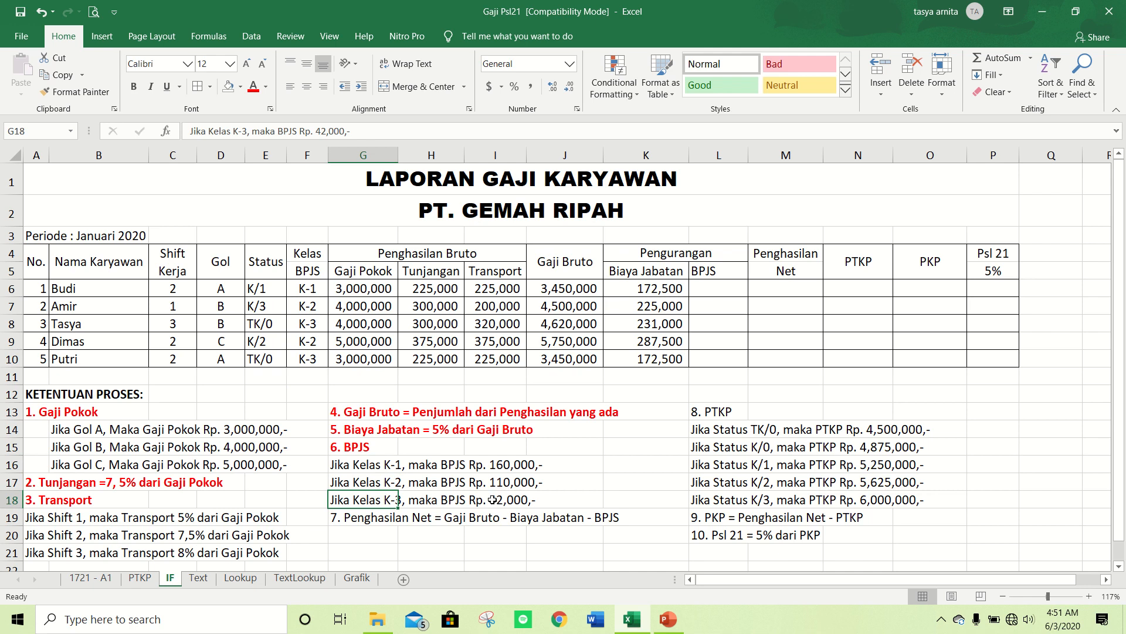
- Enter the BPJS formula =IF(E6="K-1",160000,IF(E6="K-2",110000,42000)) in L6
{"action": "left_click", "coordinate": [715, 291]}
{"action": "type", "text": "="}
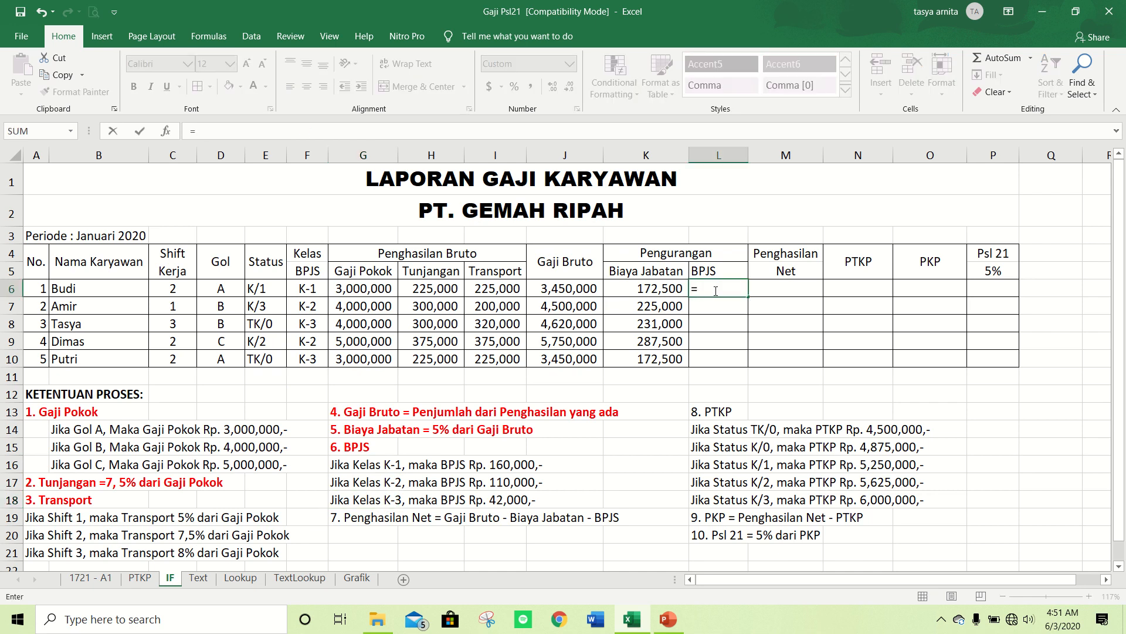
{"action": "type", "text": "IF("}
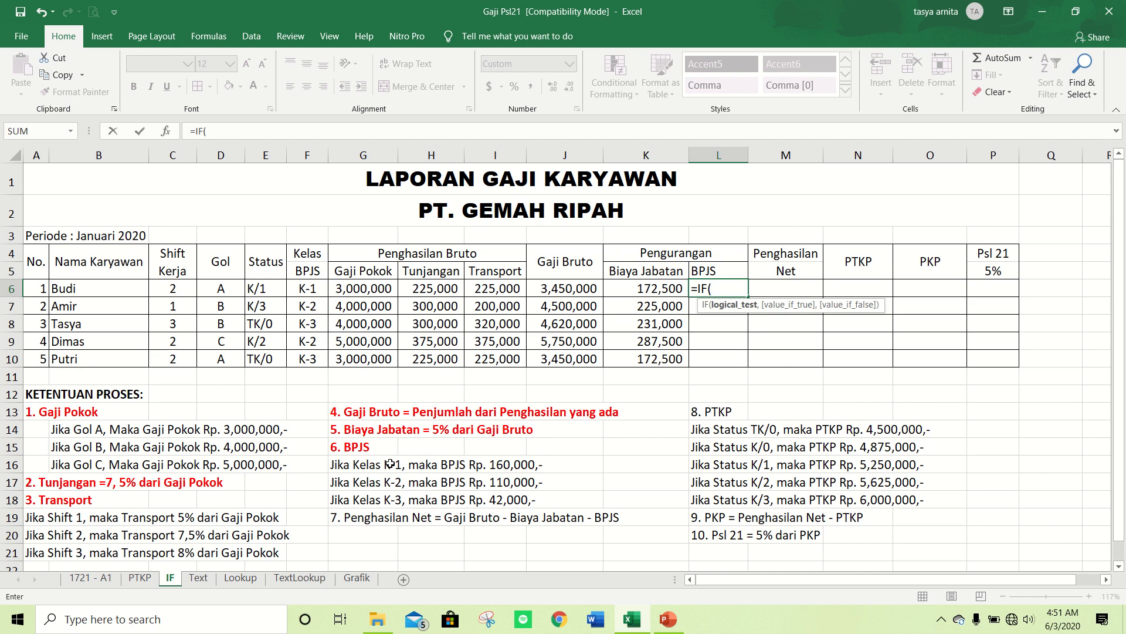
{"action": "left_click", "coordinate": [262, 288]}
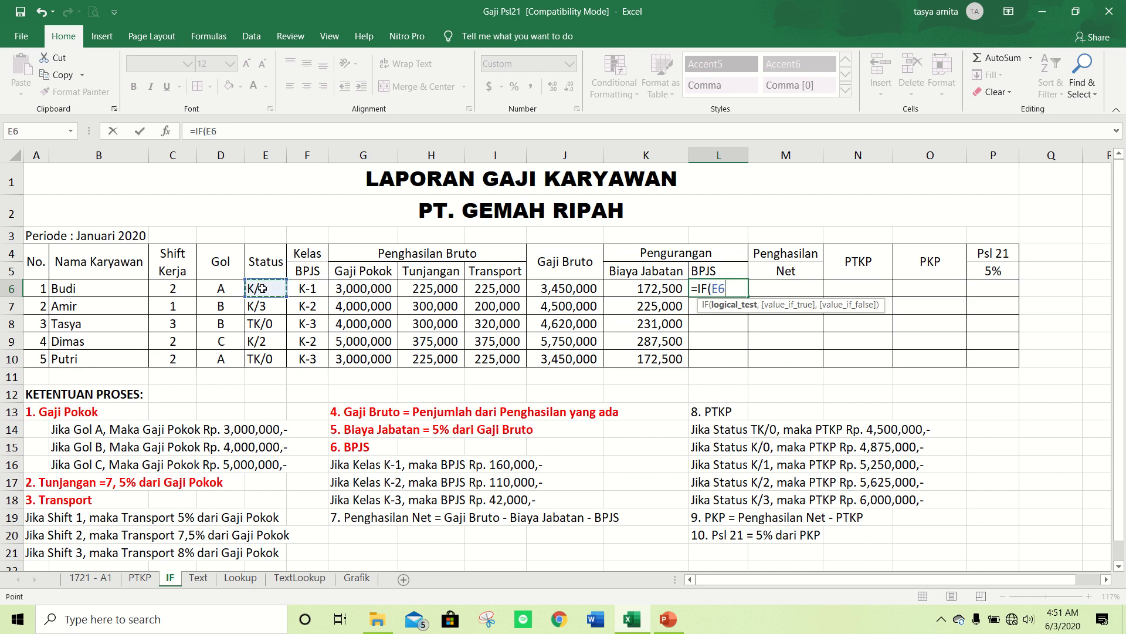
{"action": "type", "text": "=\"K-1\""}
{"action": "type", "text": ","}
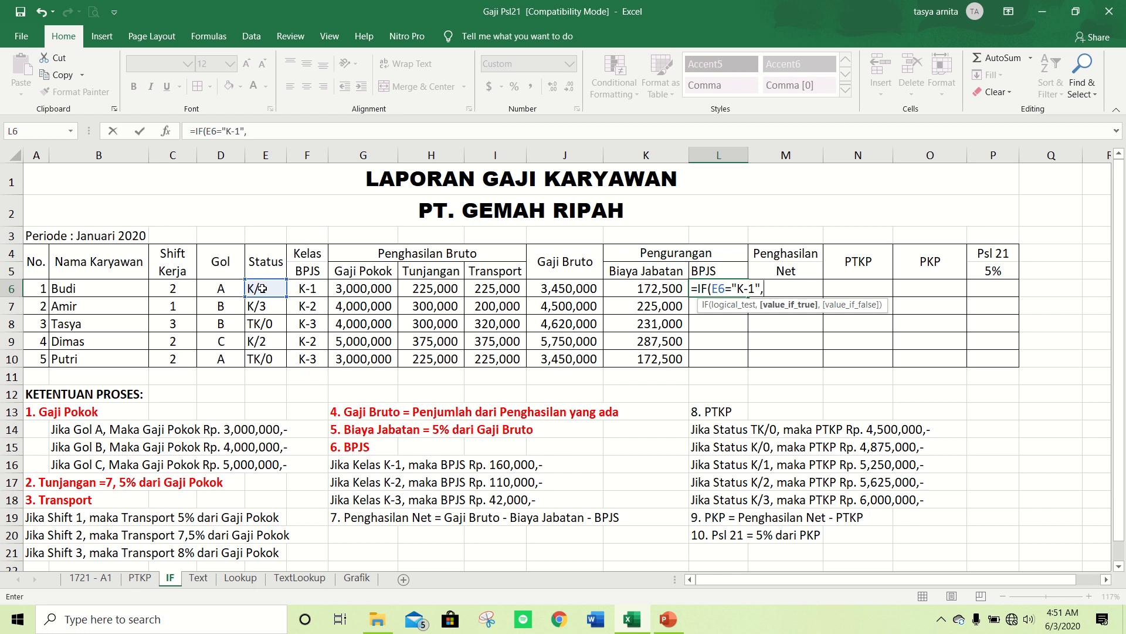
{"action": "type", "text": "1"}
{"action": "type", "text": "60000,"}
{"action": "type", "text": "IF"}
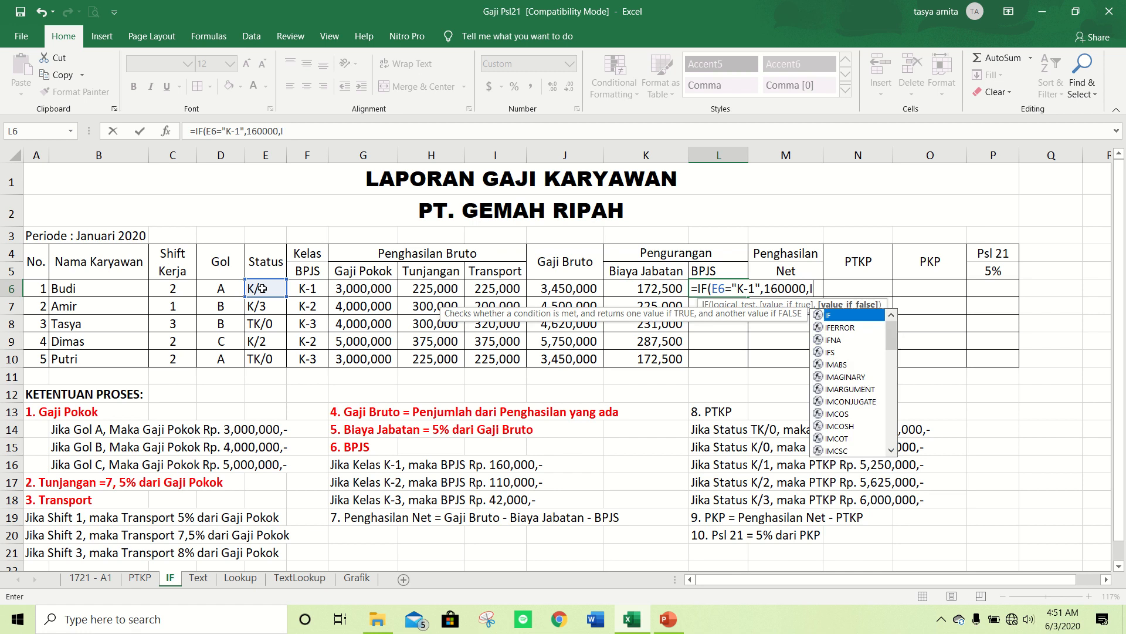
{"action": "type", "text": "("}
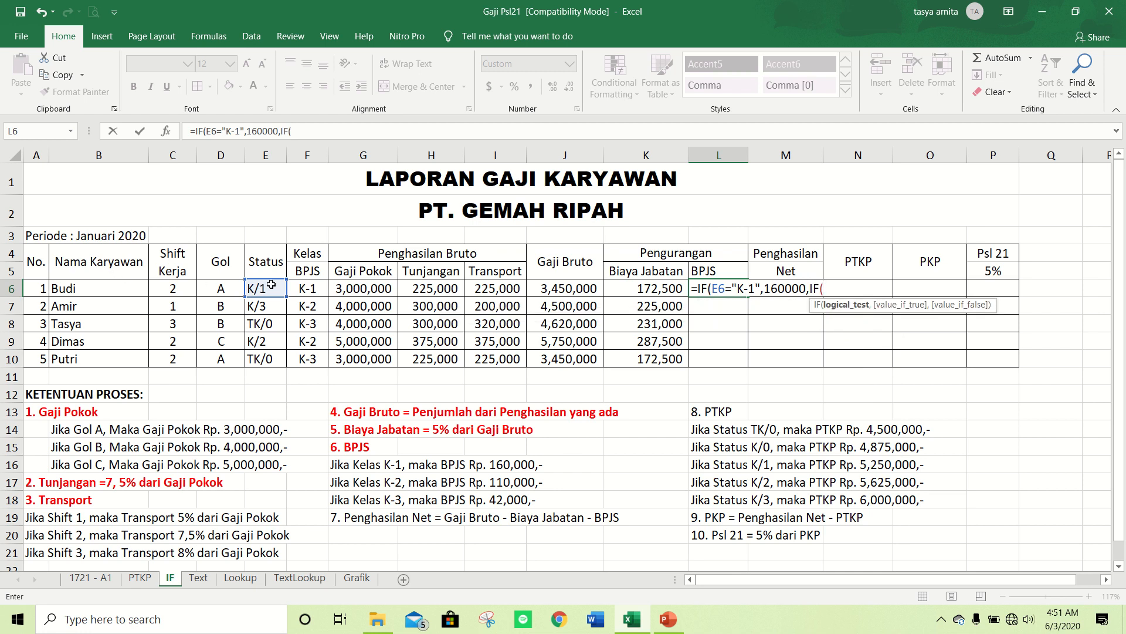
{"action": "left_click", "coordinate": [267, 289]}
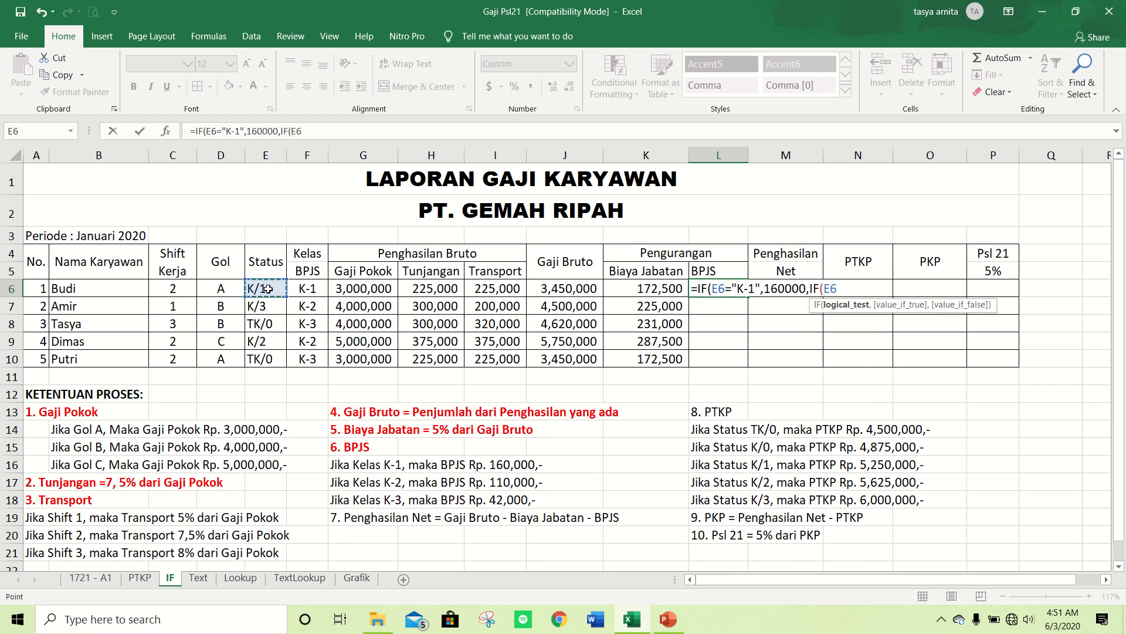
{"action": "type", "text": "=\"K-2\","}
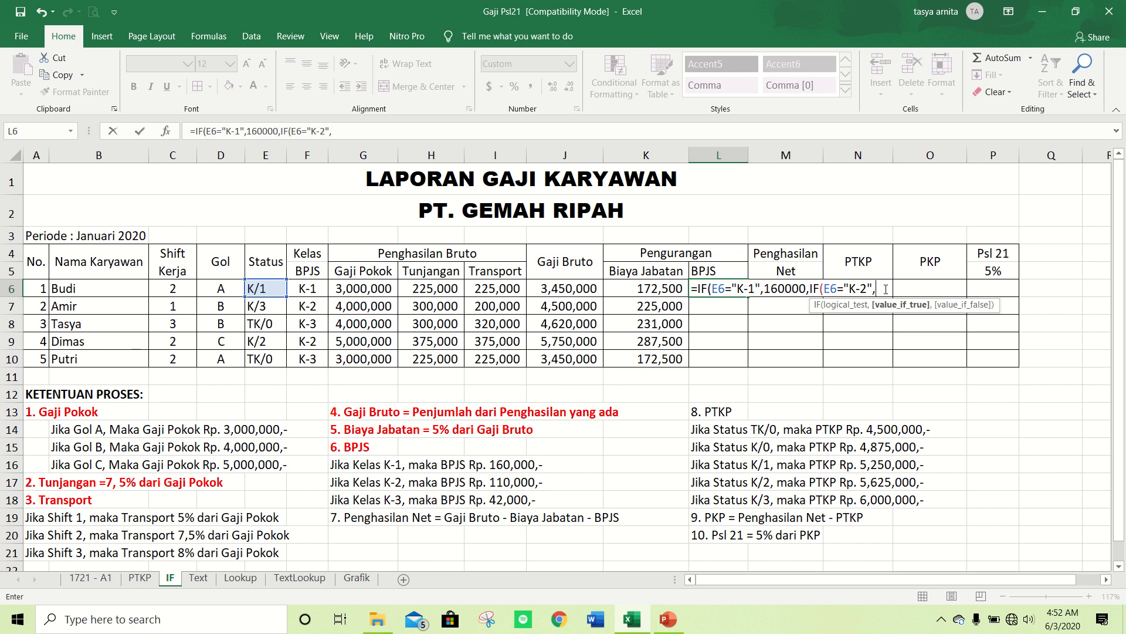
{"action": "type", "text": "110000"}
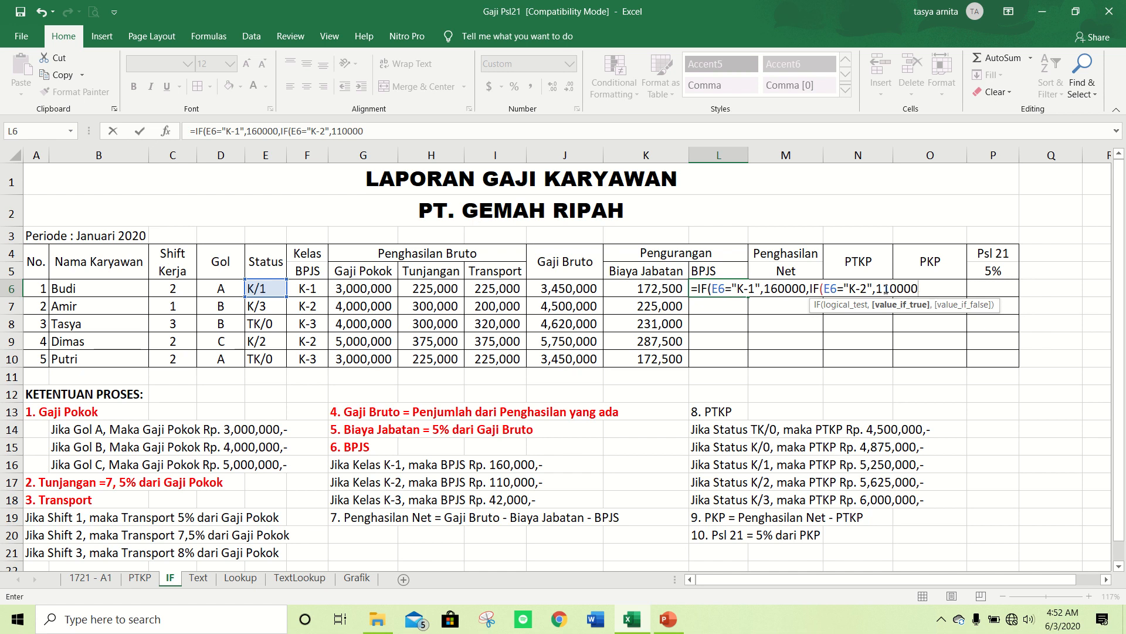
{"action": "type", "text": ","}
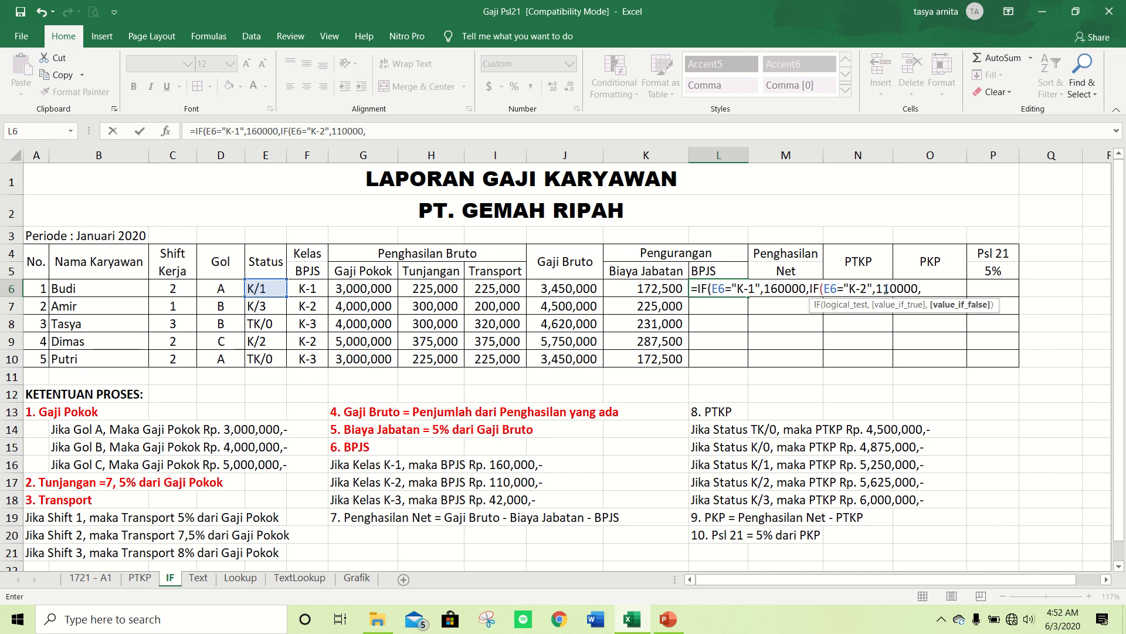
{"action": "type", "text": "42000"}
{"action": "type", "text": "))"}
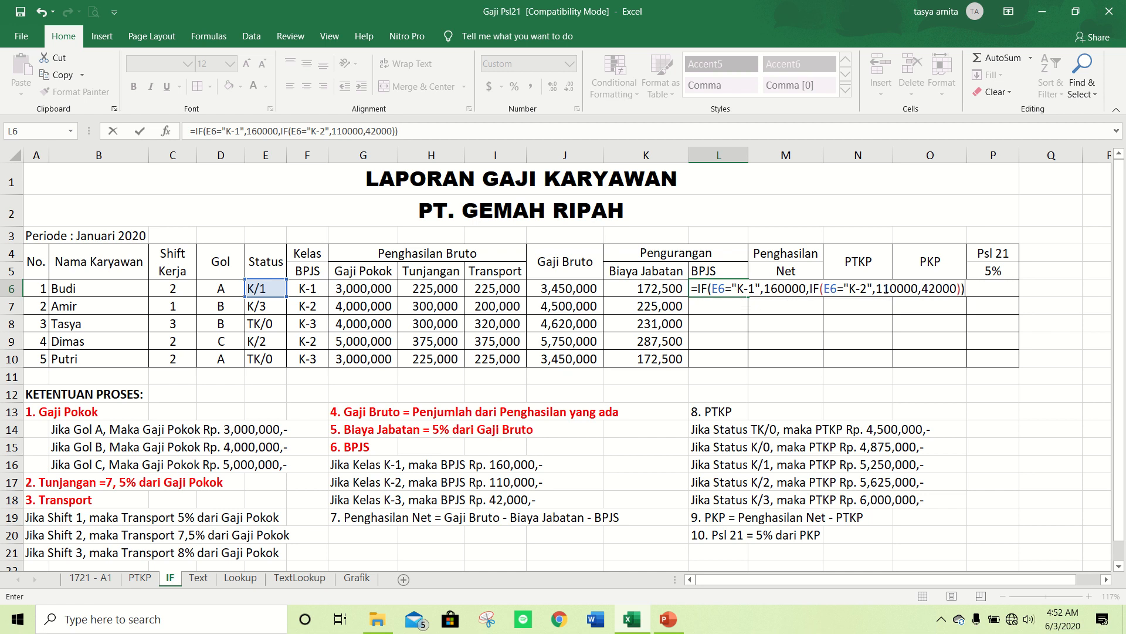
{"action": "key", "text": "Return"}
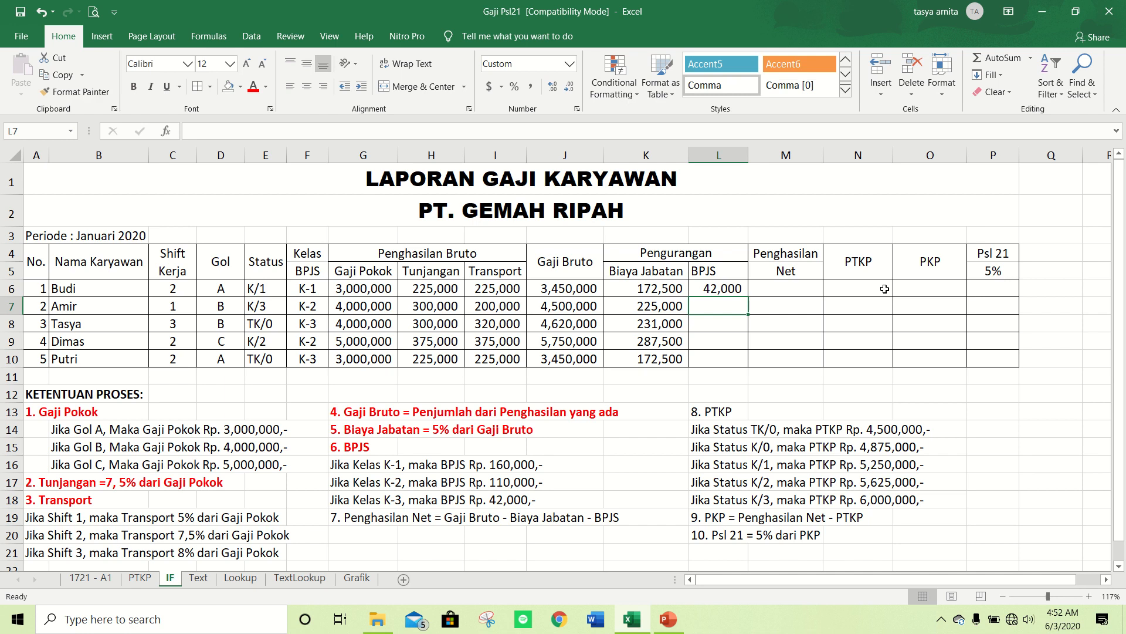
- Change both IF tests in L6's BPJS formula to reference the Kelas BPJS cell F6
{"action": "key", "text": "Up"}
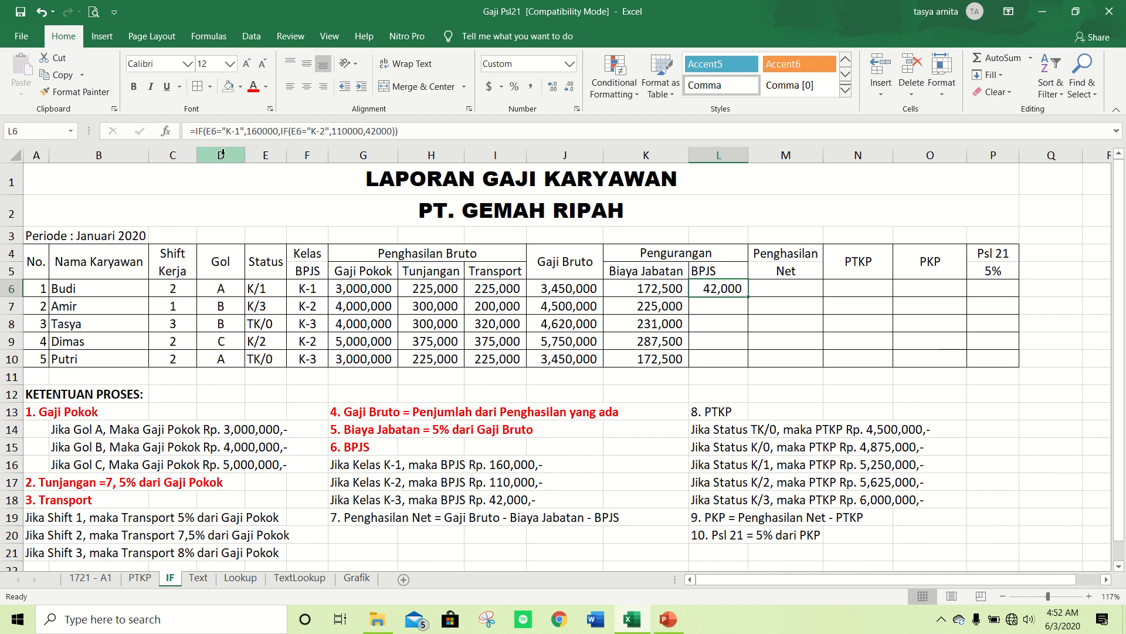
{"action": "left_click", "coordinate": [212, 132]}
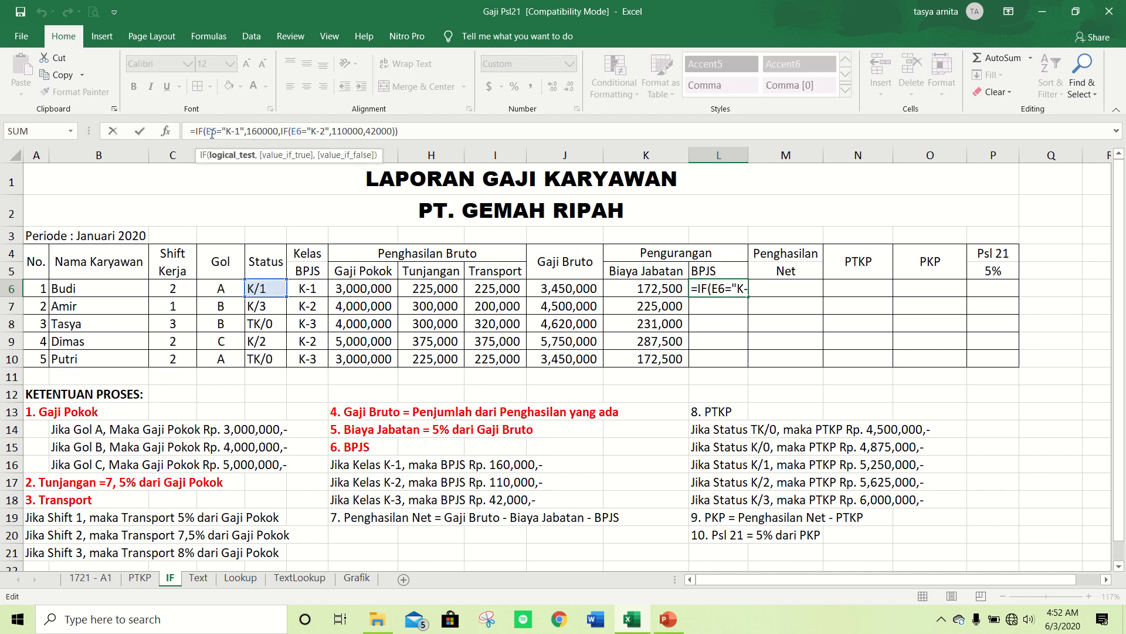
{"action": "key", "text": "BackSpace"}
{"action": "type", "text": "F"}
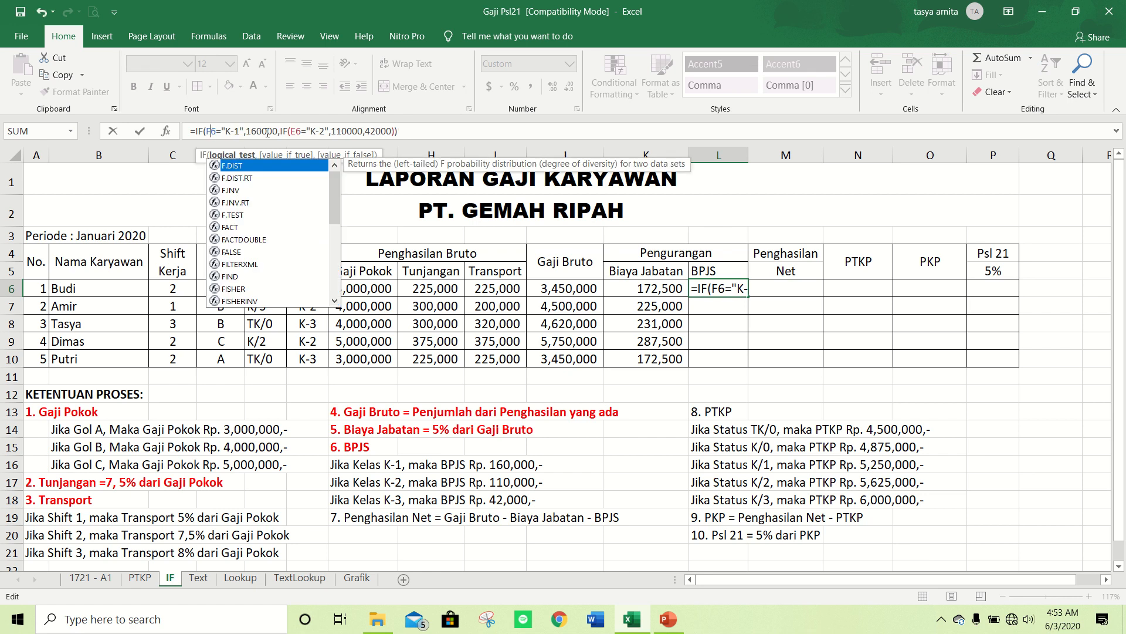
{"action": "left_click", "coordinate": [294, 131]}
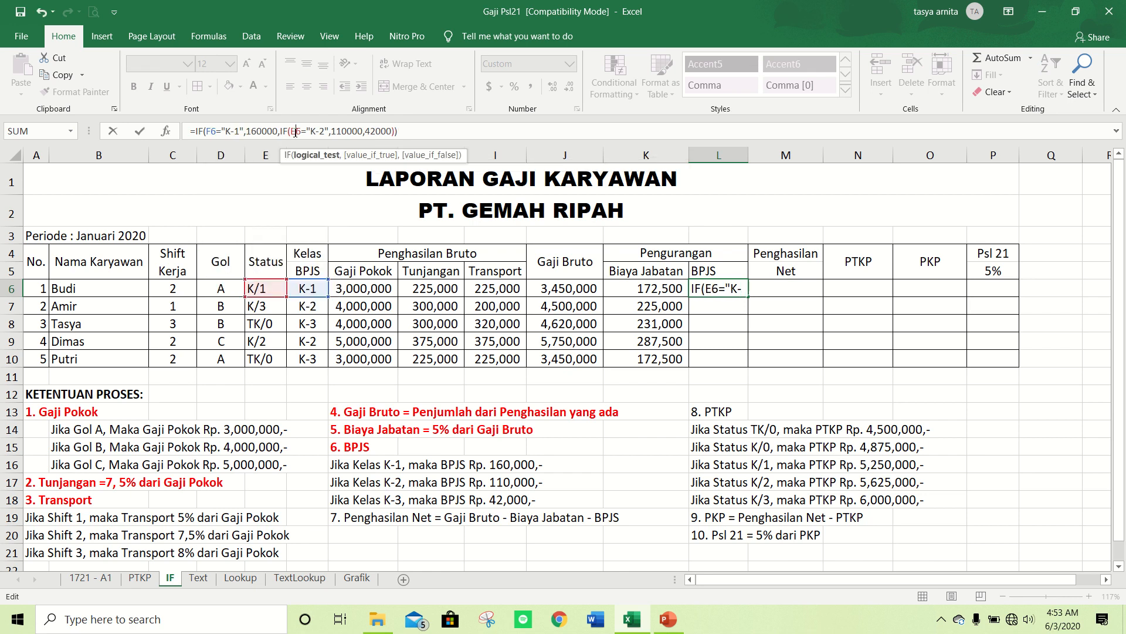
{"action": "key", "text": "Delete"}
{"action": "type", "text": "F"}
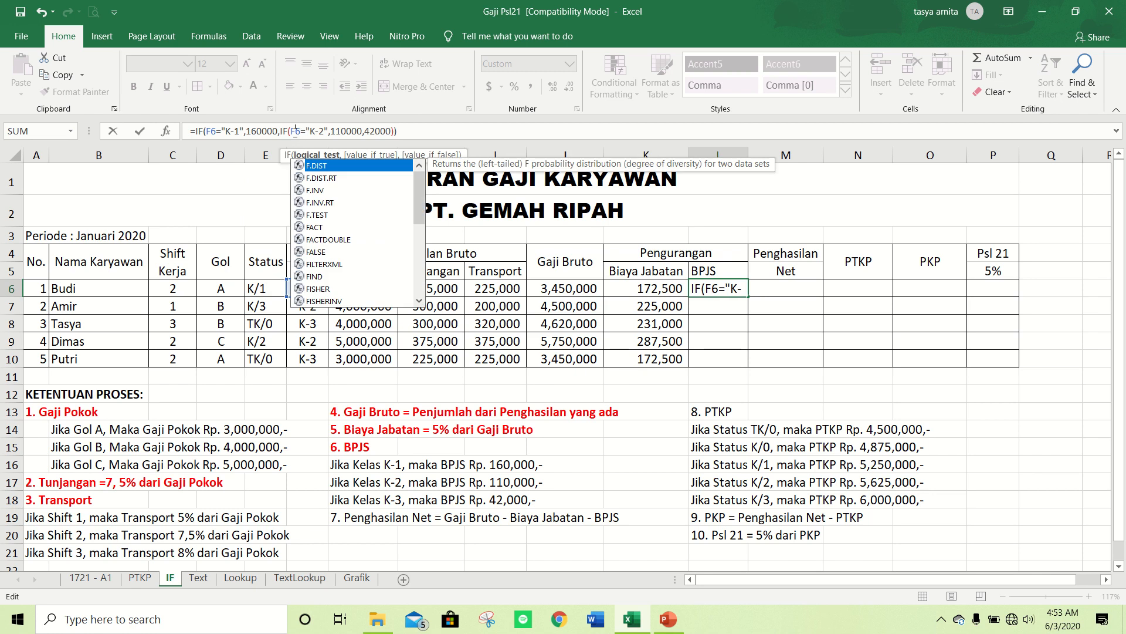
{"action": "key", "text": "Return"}
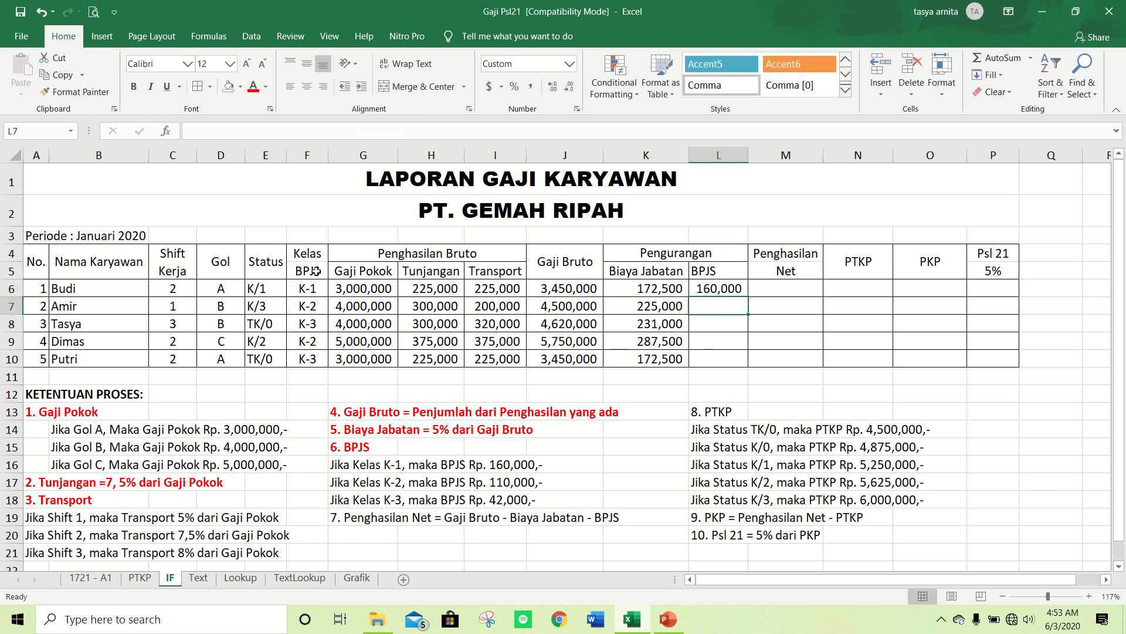
- Copy the BPJS formula from L6 down through L10
{"action": "left_click", "coordinate": [702, 288]}
{"action": "key", "text": "ctrl+c"}
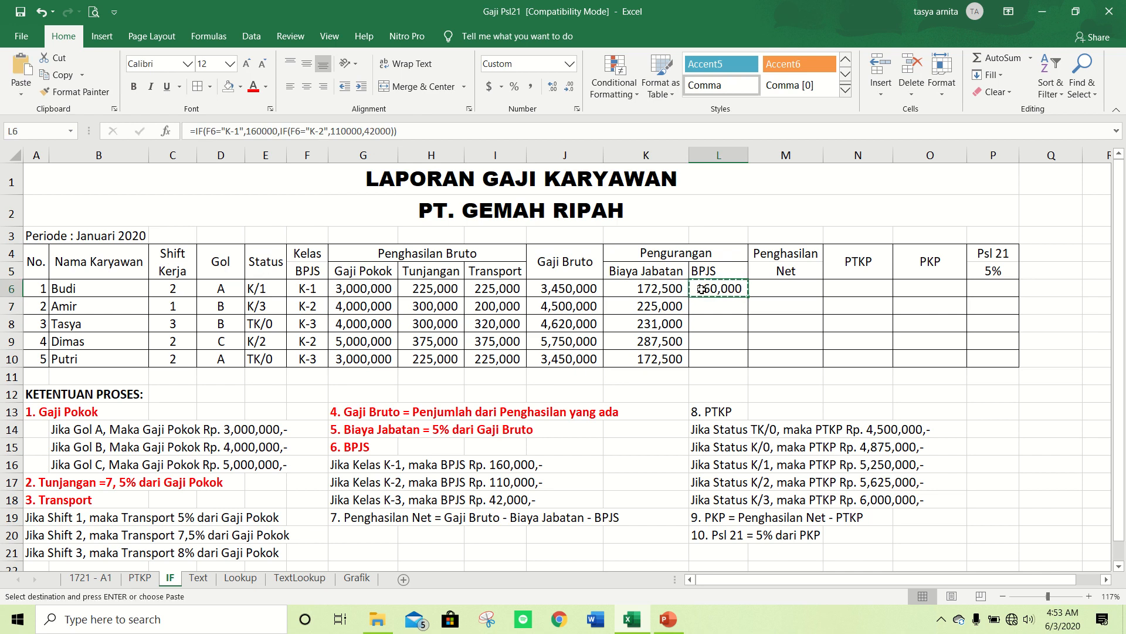
{"action": "key", "text": "shift+Down"}
{"action": "key", "text": "shift+Down"}
{"action": "key", "text": "shift+Down"}
{"action": "key", "text": "shift+Down"}
{"action": "key", "text": "Return"}
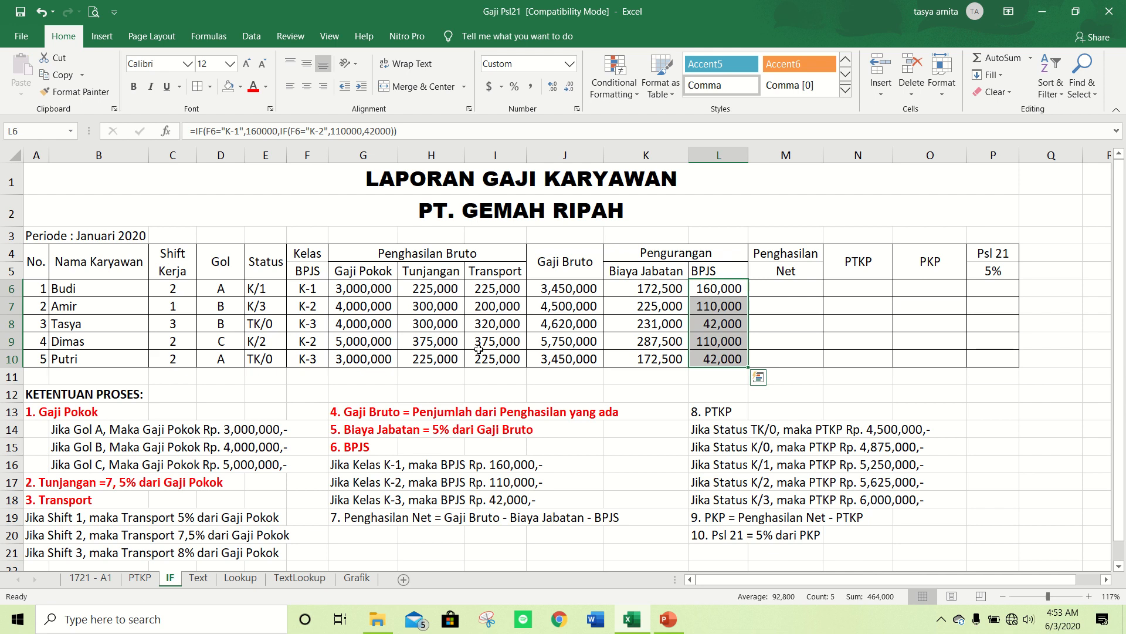
- Make the "7. Penghasilan Net" rule in G19 bold and red
{"action": "left_click", "coordinate": [801, 287]}
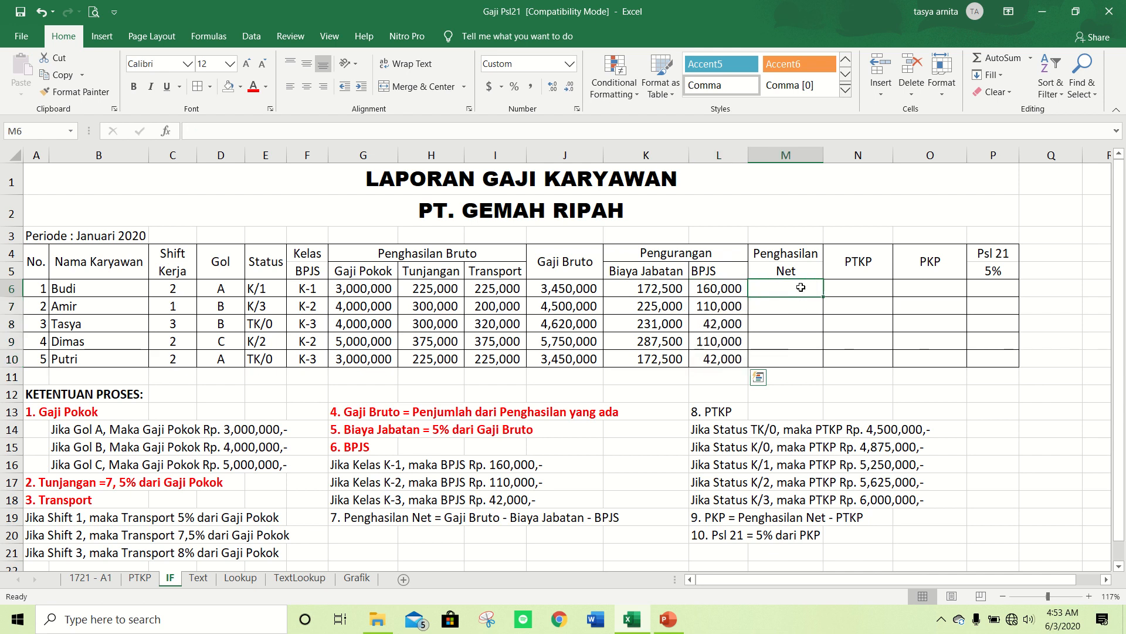
{"action": "left_click", "coordinate": [342, 517]}
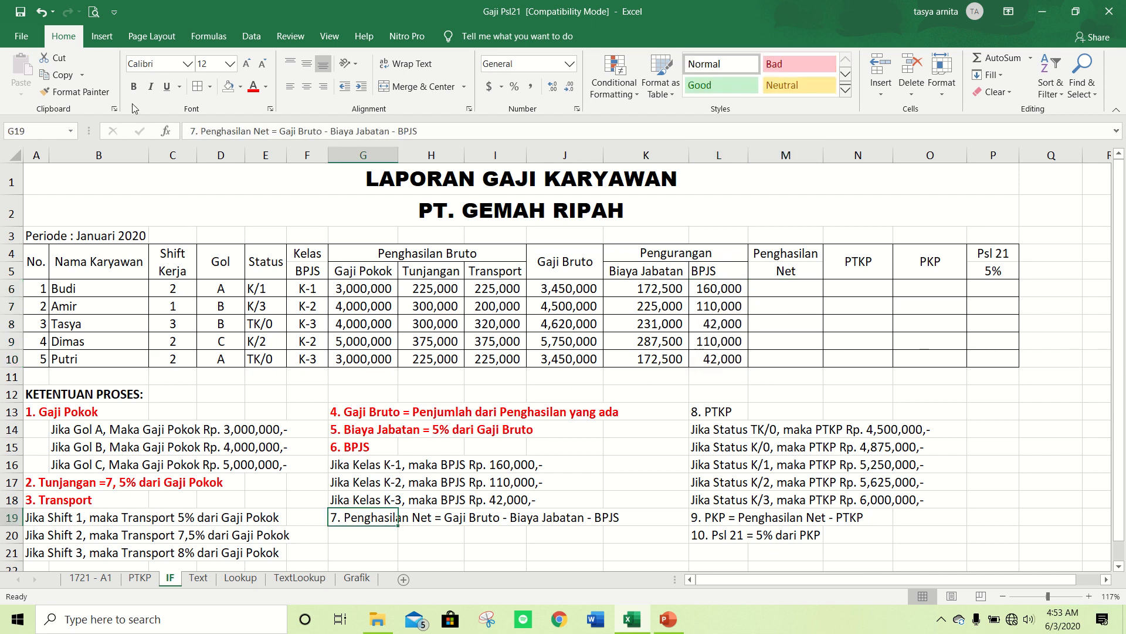
{"action": "left_click", "coordinate": [133, 86]}
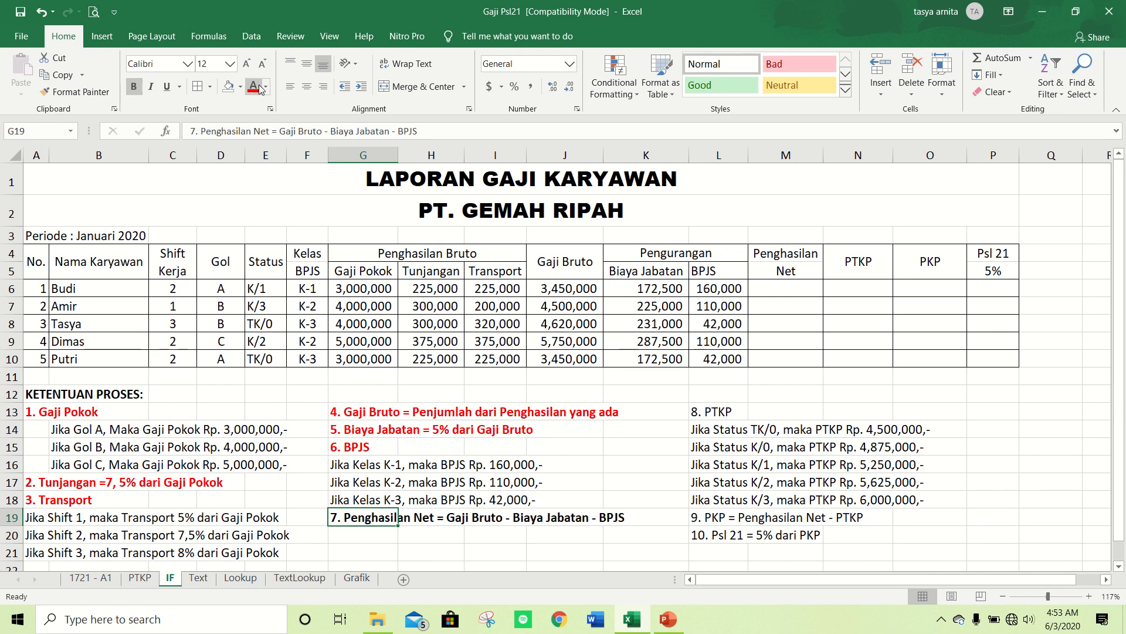
{"action": "left_click", "coordinate": [253, 86]}
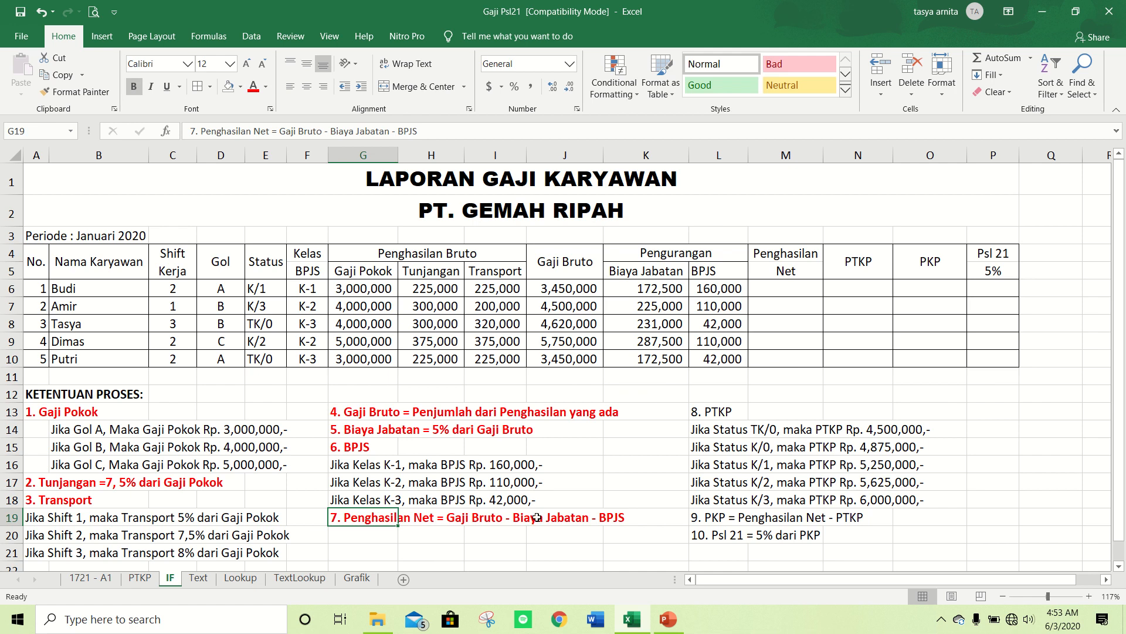
- Enter the Penghasilan Net formula =J6-K6-L6 in M6
{"action": "left_click", "coordinate": [779, 285]}
{"action": "type", "text": "="}
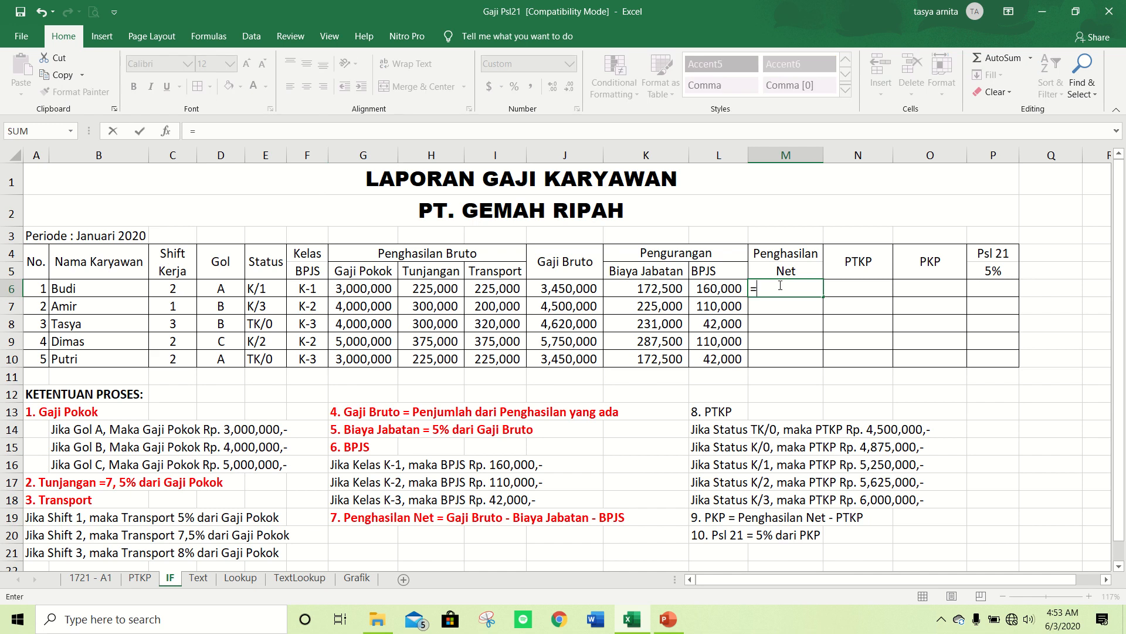
{"action": "key", "text": "Left"}
{"action": "key", "text": "Left"}
{"action": "key", "text": "Left"}
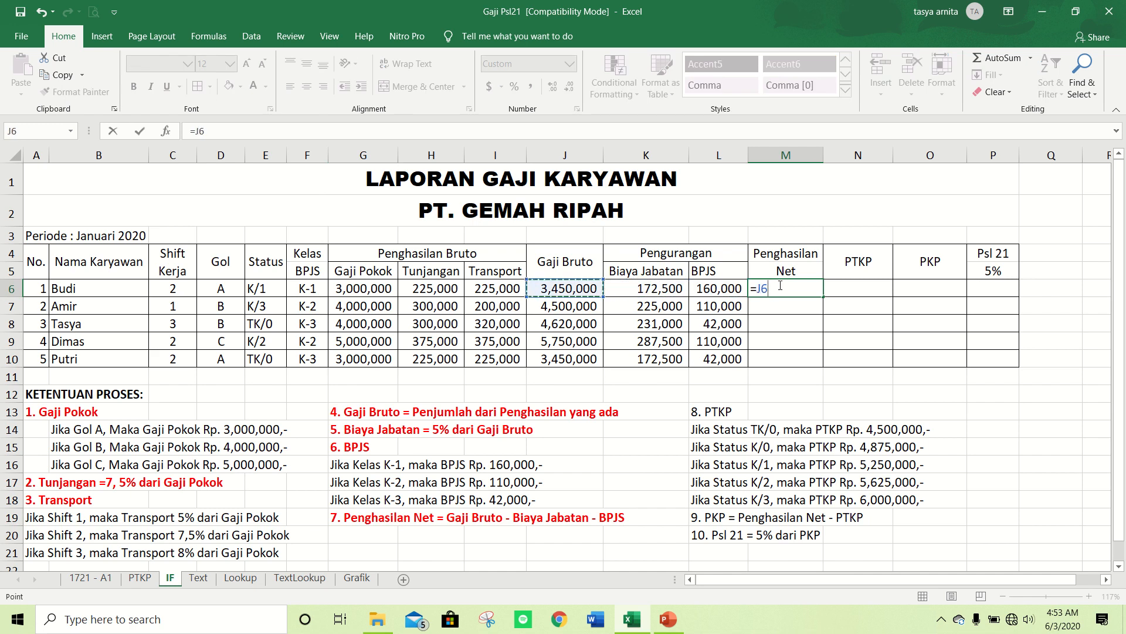
{"action": "type", "text": "-"}
{"action": "key", "text": "Left"}
{"action": "key", "text": "Left"}
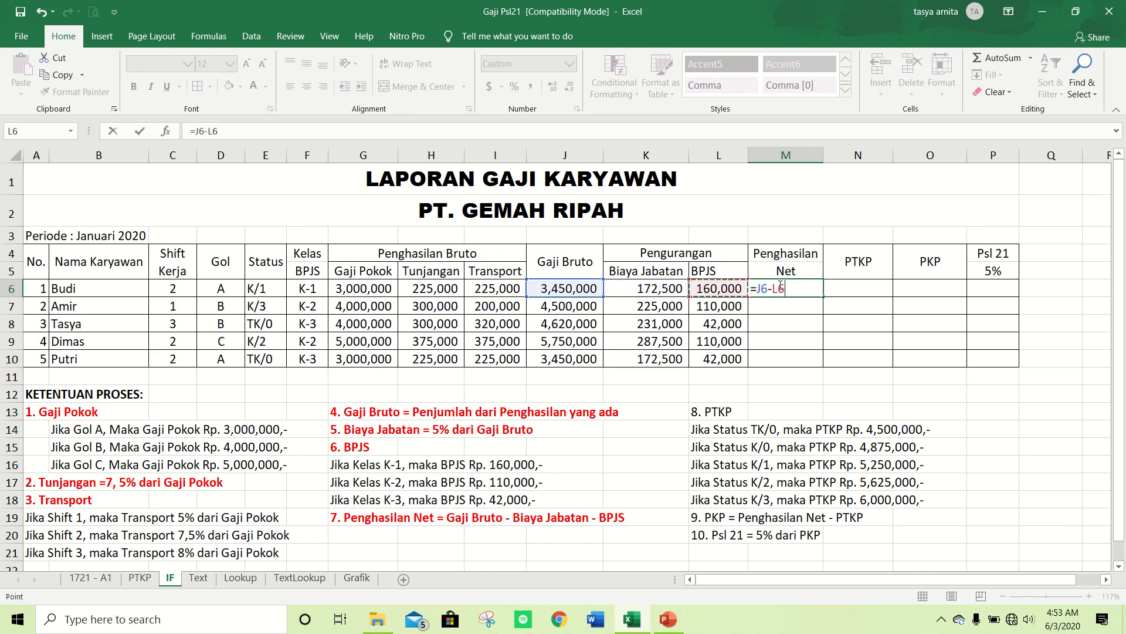
{"action": "type", "text": "-"}
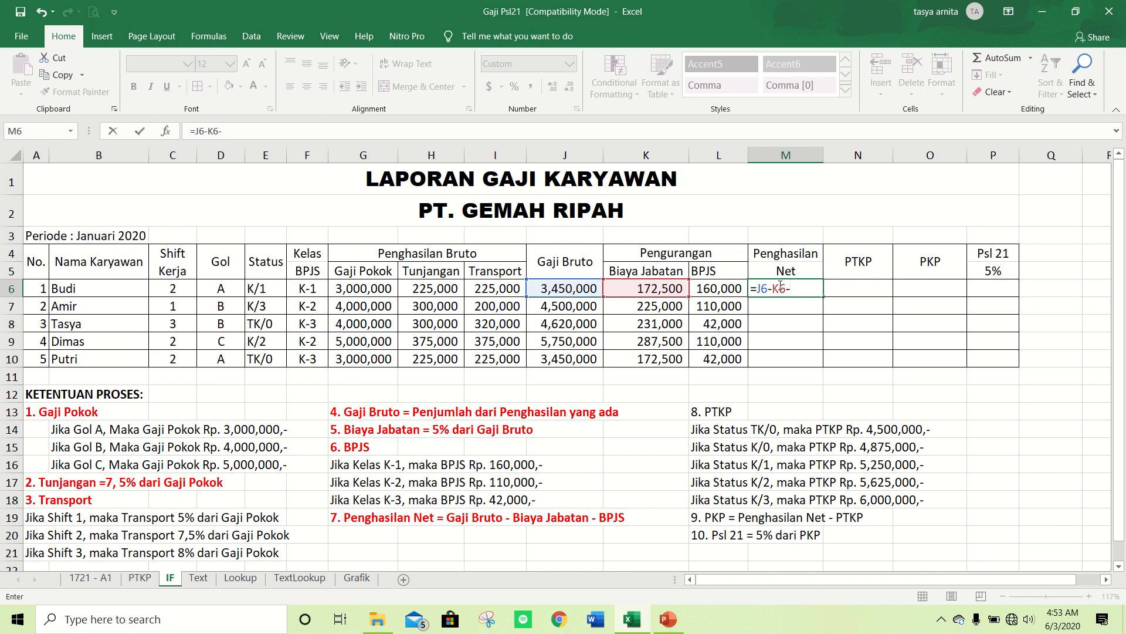
{"action": "key", "text": "Left"}
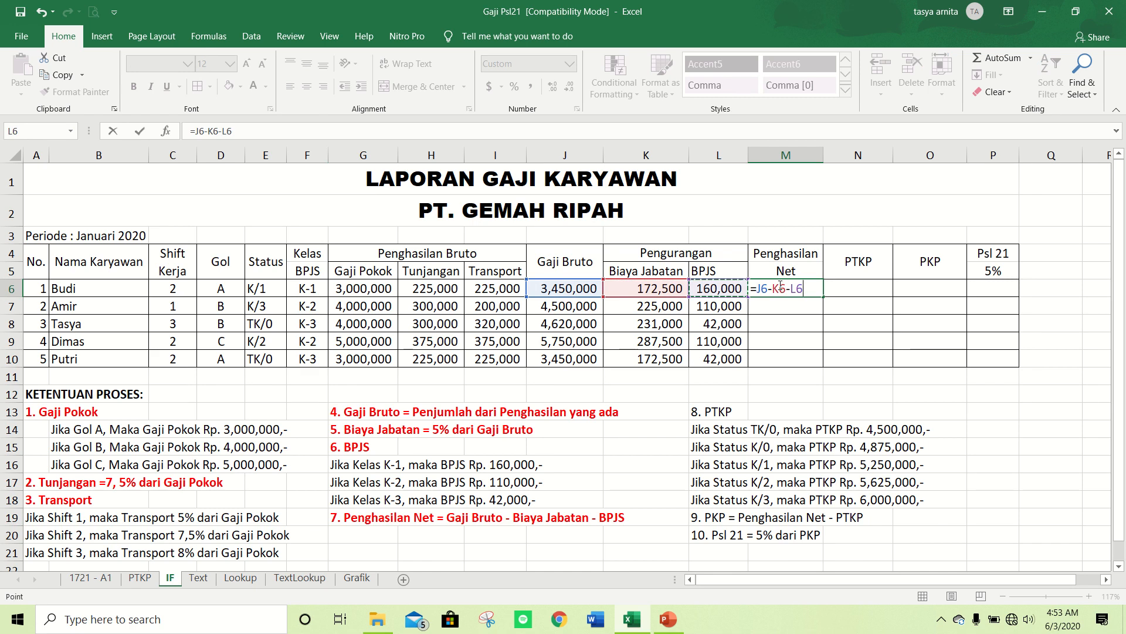
{"action": "key", "text": "Return"}
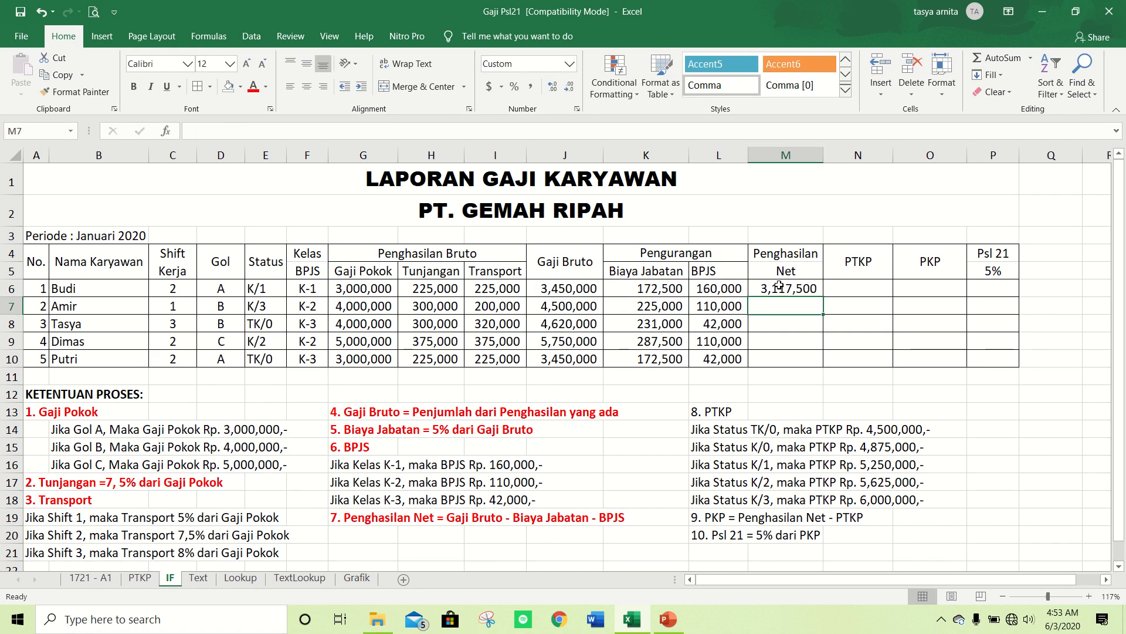
- Copy the Penghasilan Net formula from M6 down through M10
{"action": "left_click", "coordinate": [779, 287]}
{"action": "key", "text": "ctrl+c"}
{"action": "key", "text": "shift+Down"}
{"action": "key", "text": "shift+Down"}
{"action": "key", "text": "shift+Down"}
{"action": "key", "text": "shift+Down"}
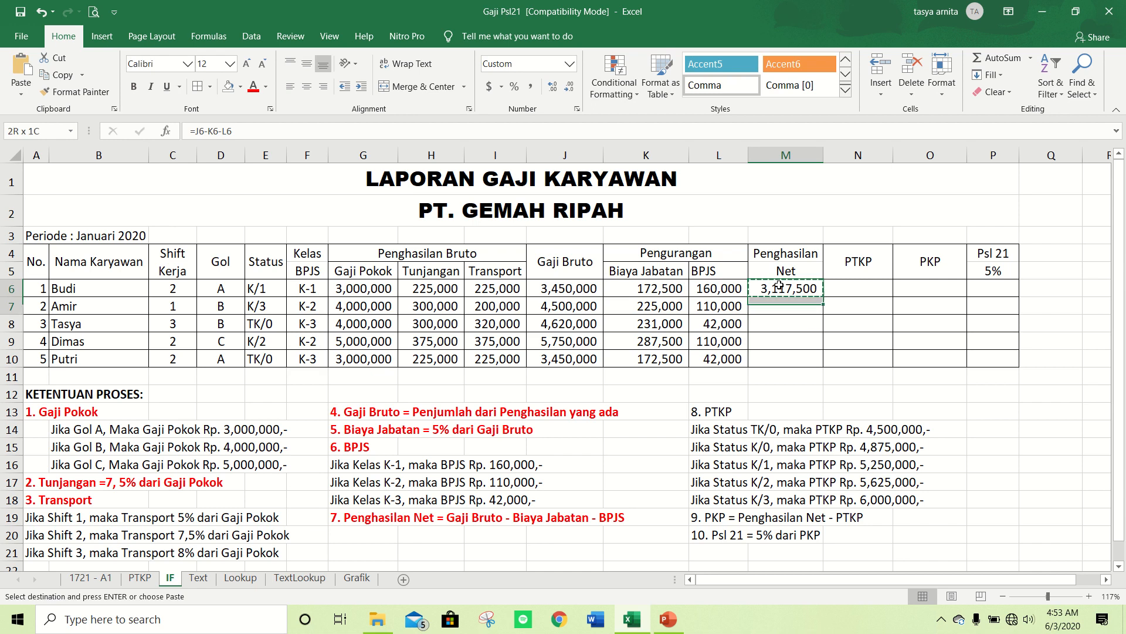
{"action": "key", "text": "Return"}
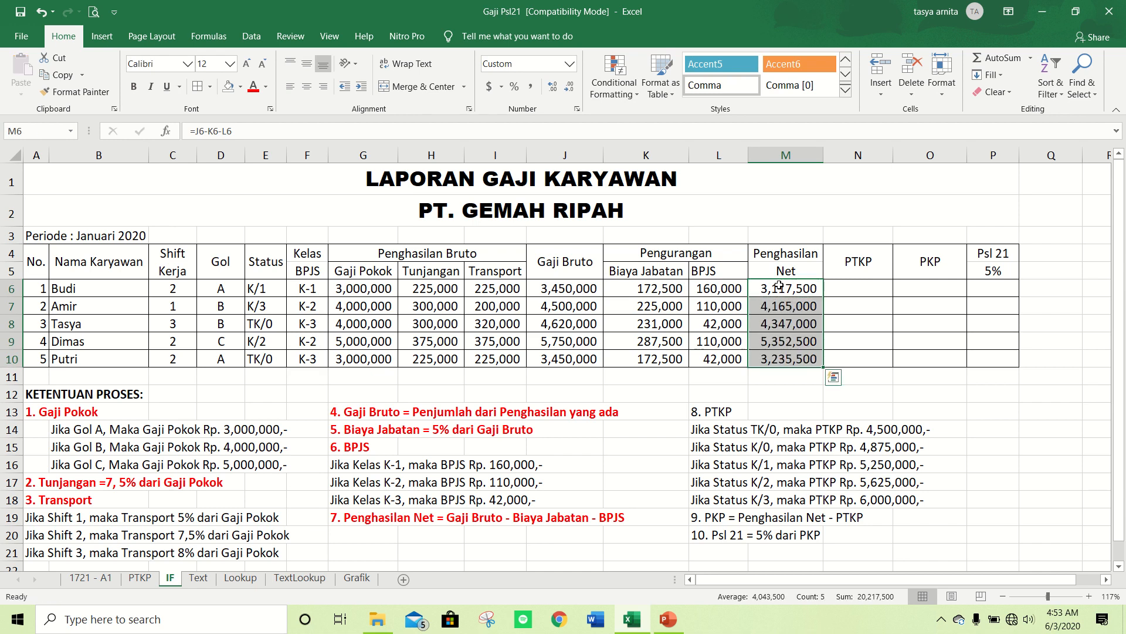
- Make the "8. PTKP" rule heading in L13 bold and red
{"action": "key", "text": "Right"}
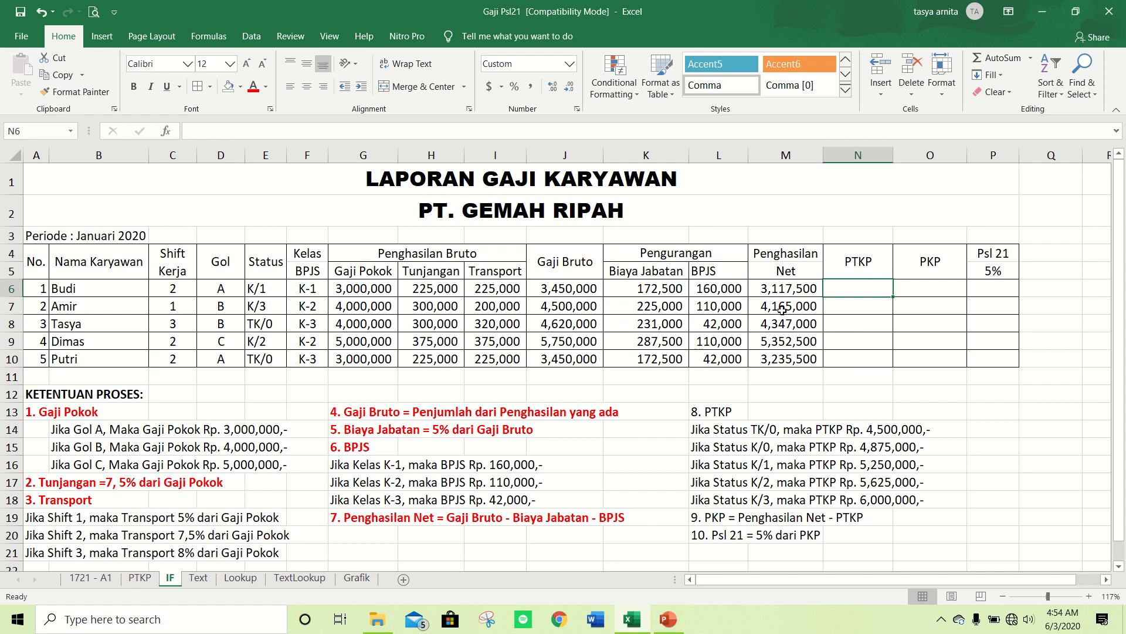
{"action": "left_click", "coordinate": [720, 412]}
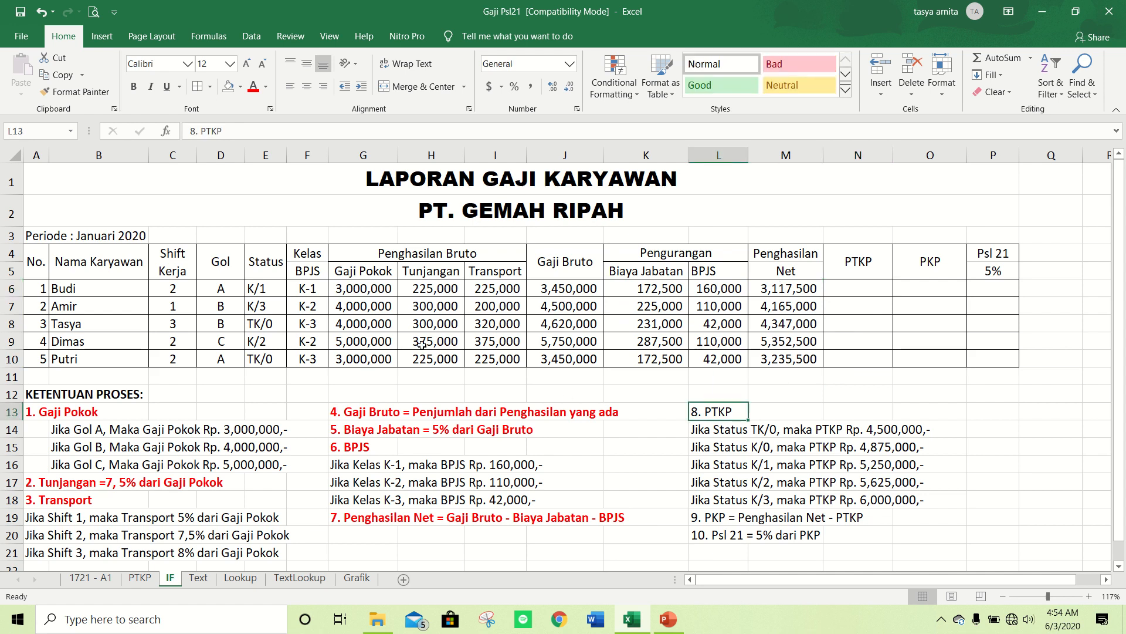
{"action": "left_click", "coordinate": [139, 91]}
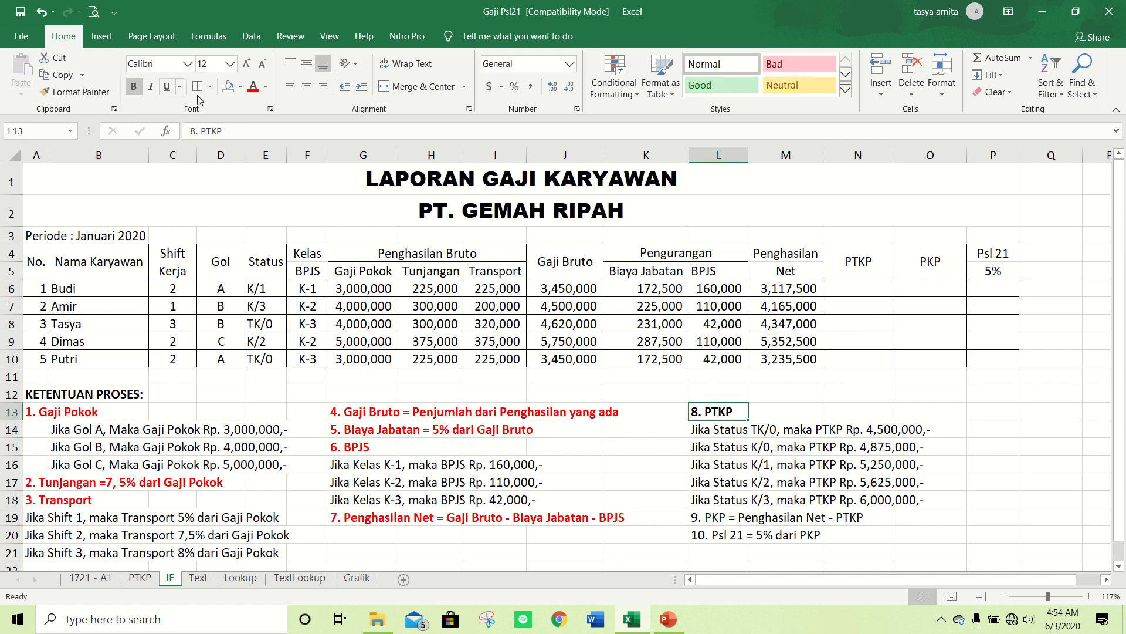
{"action": "left_click", "coordinate": [254, 89]}
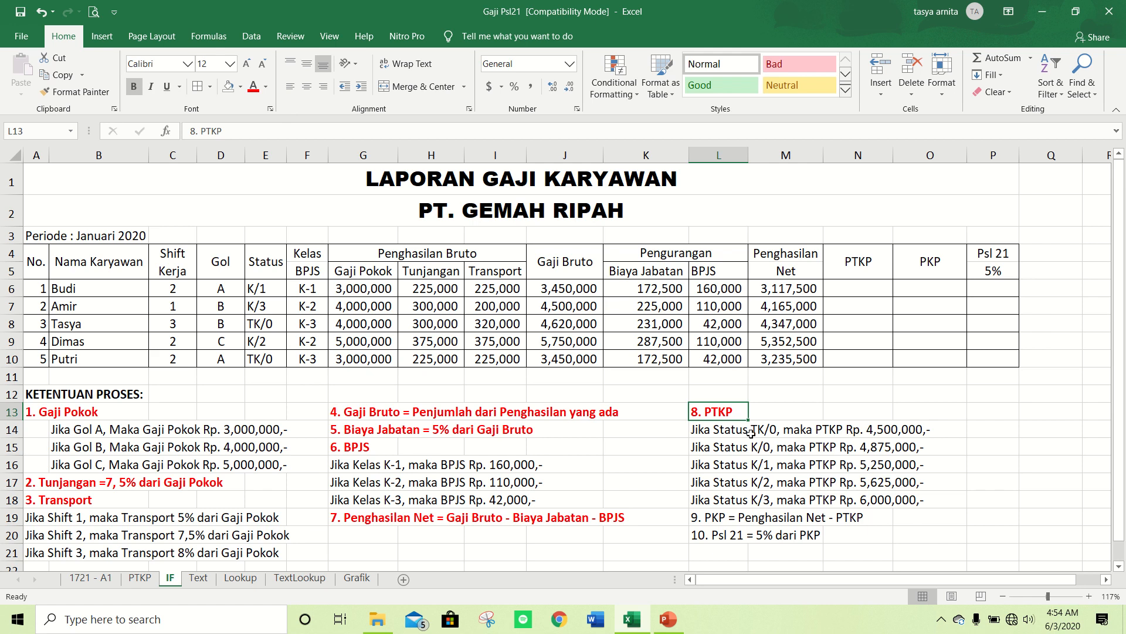
{"action": "left_click", "coordinate": [717, 445]}
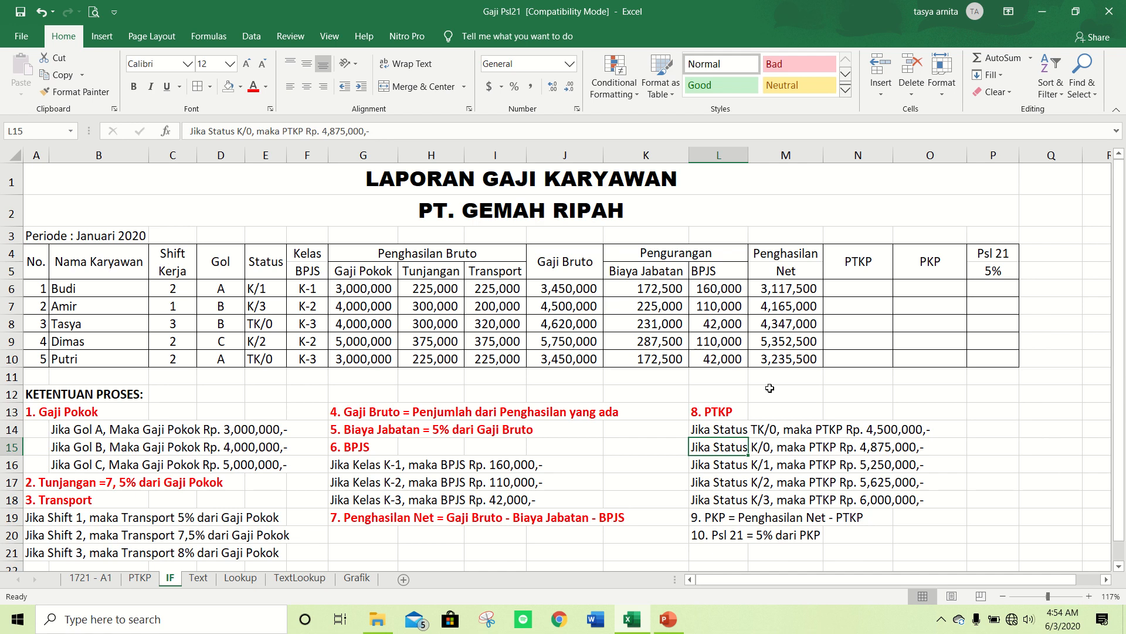
- Start the PTKP formula in N6 with an IF that returns 4500000 when status E6 equals "TK/0"
{"action": "left_click", "coordinate": [842, 288]}
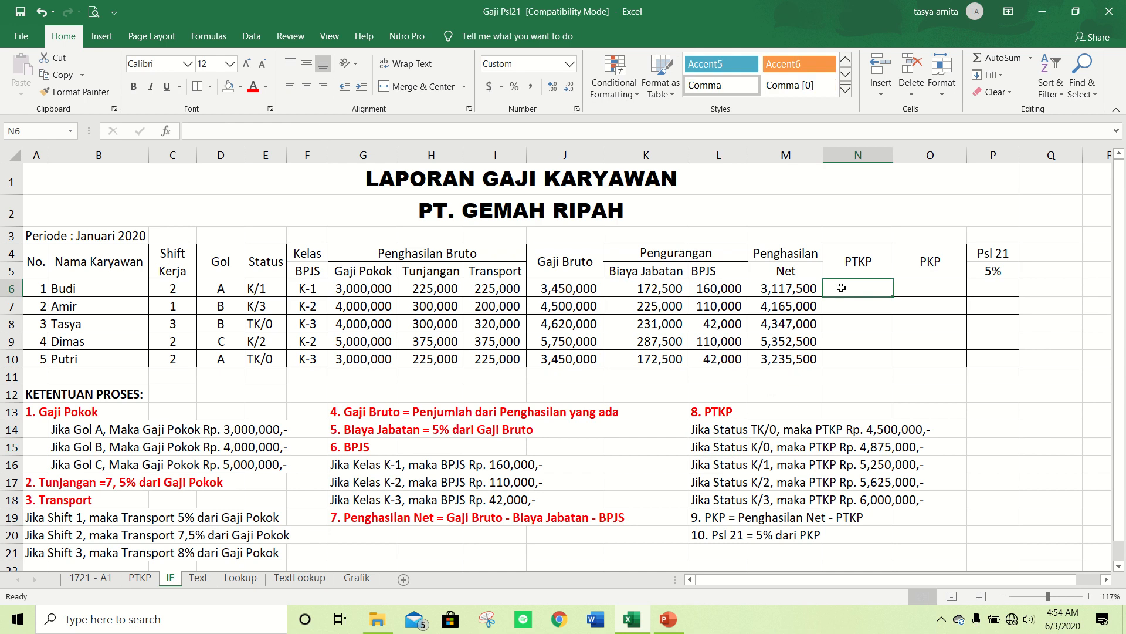
{"action": "type", "text": "=IF"}
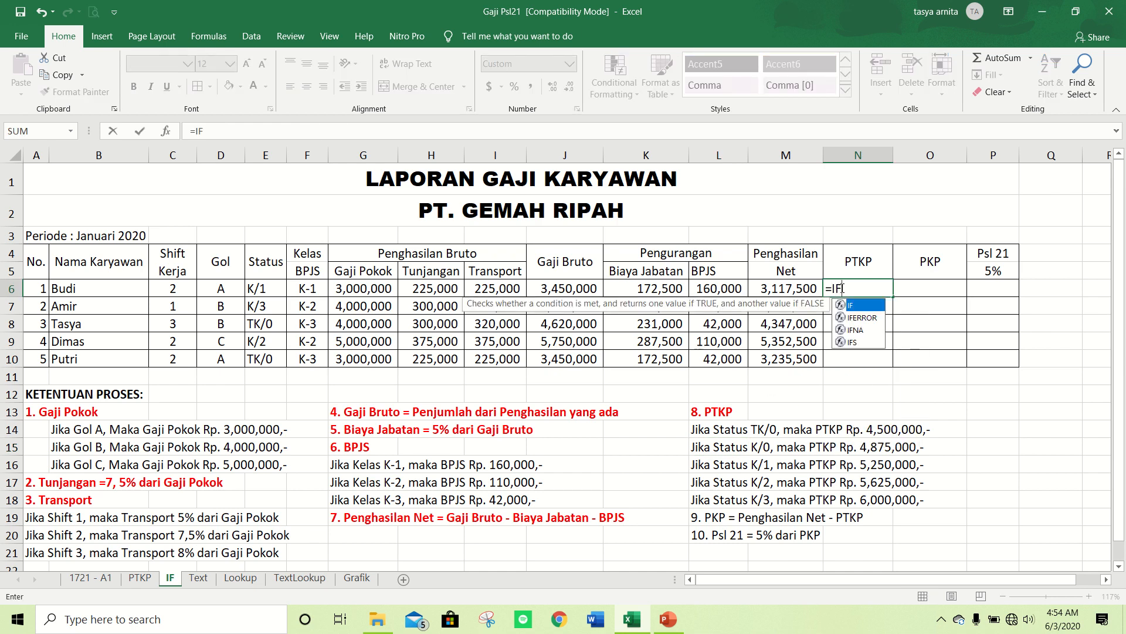
{"action": "type", "text": "("}
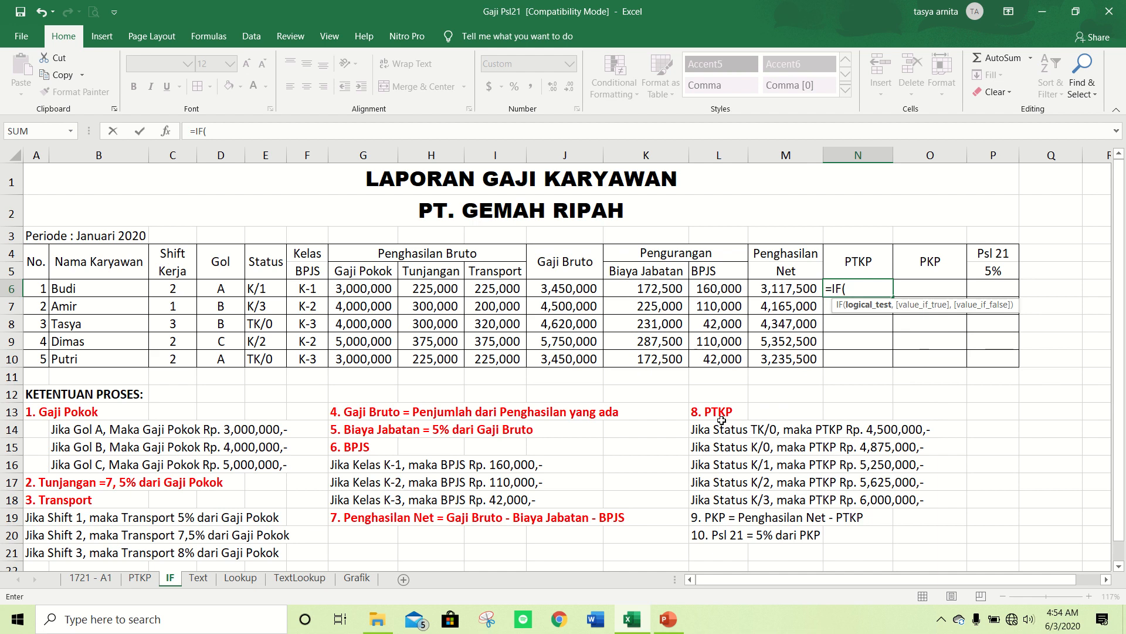
{"action": "left_click", "coordinate": [268, 287]}
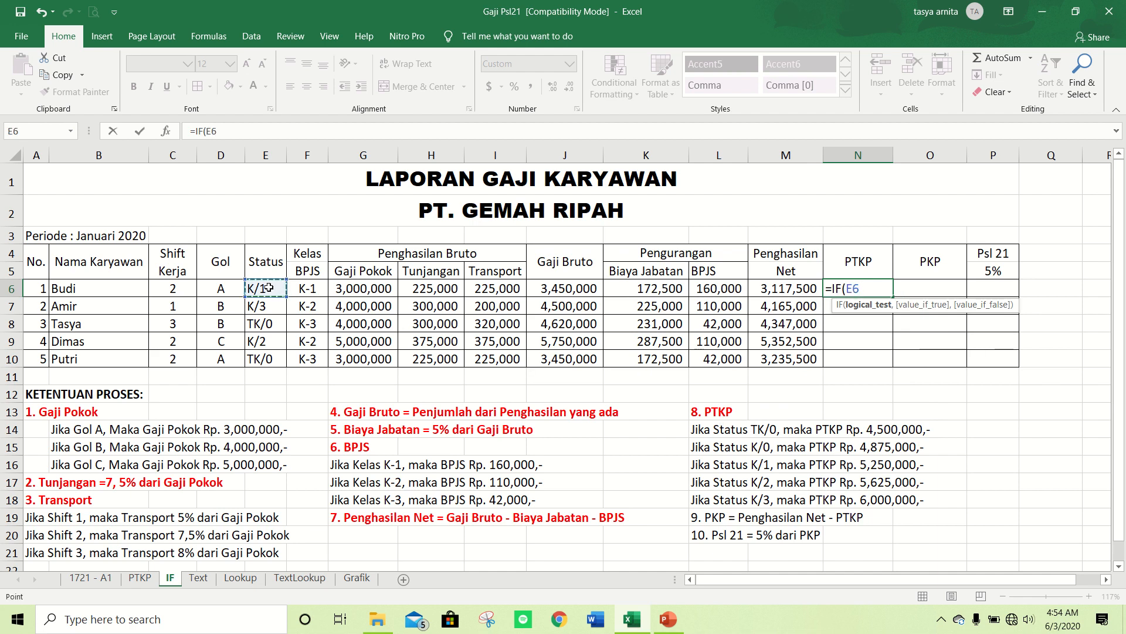
{"action": "type", "text": "=\"TK/0\","}
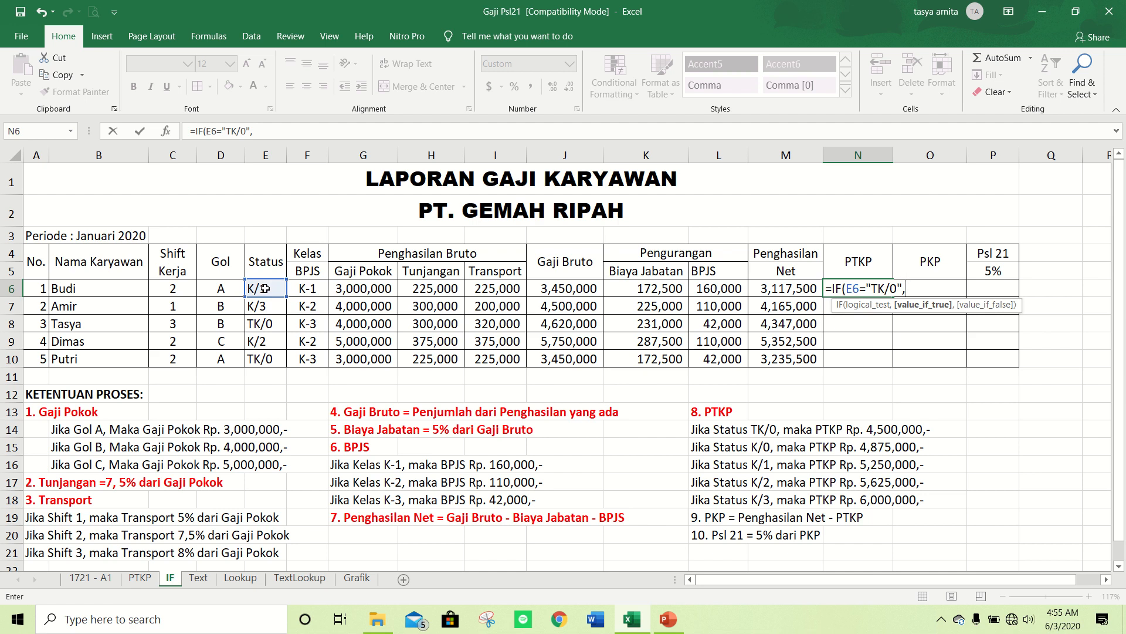
{"action": "type", "text": "4500000"}
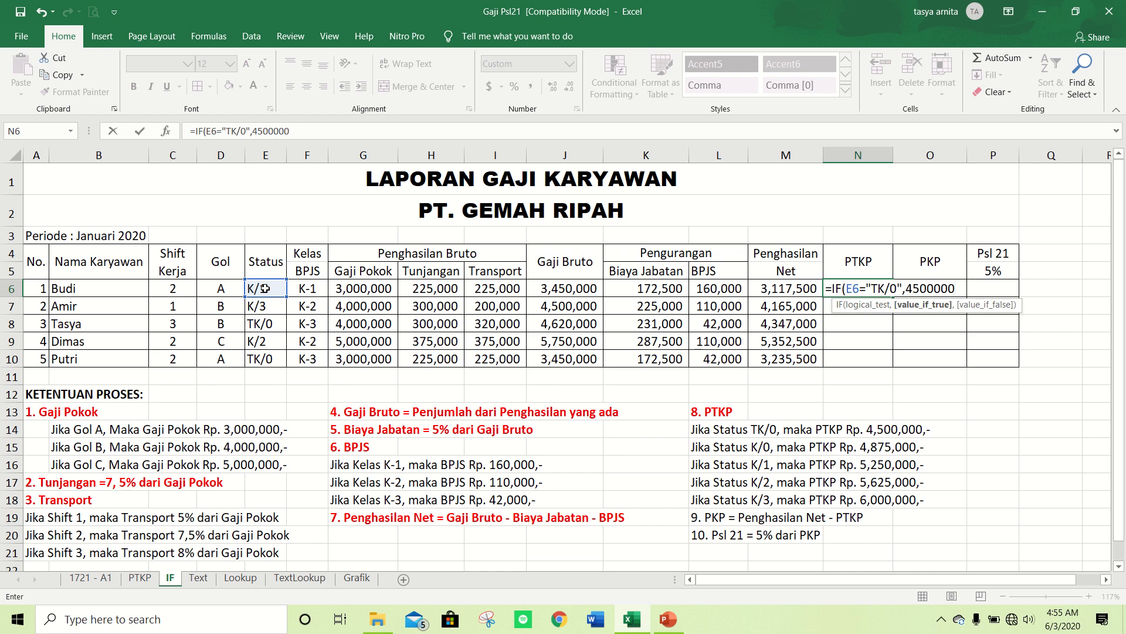
{"action": "type", "text": ","}
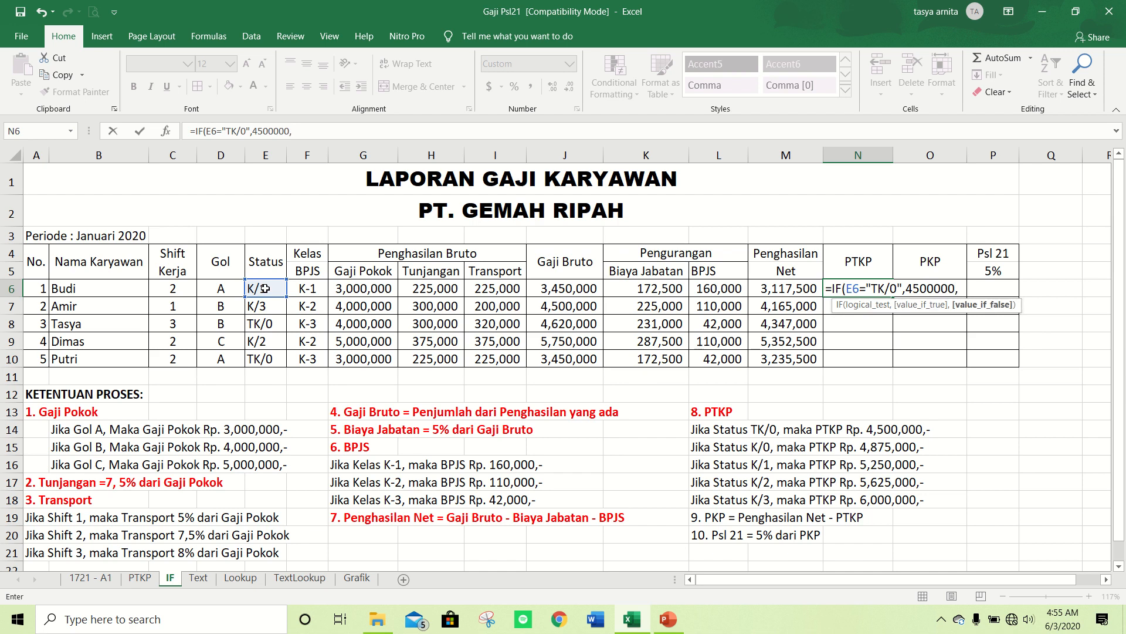
- Nest a second IF in the N6 formula that returns 4875000 when E6 equals "K/0"
{"action": "type", "text": "IF"}
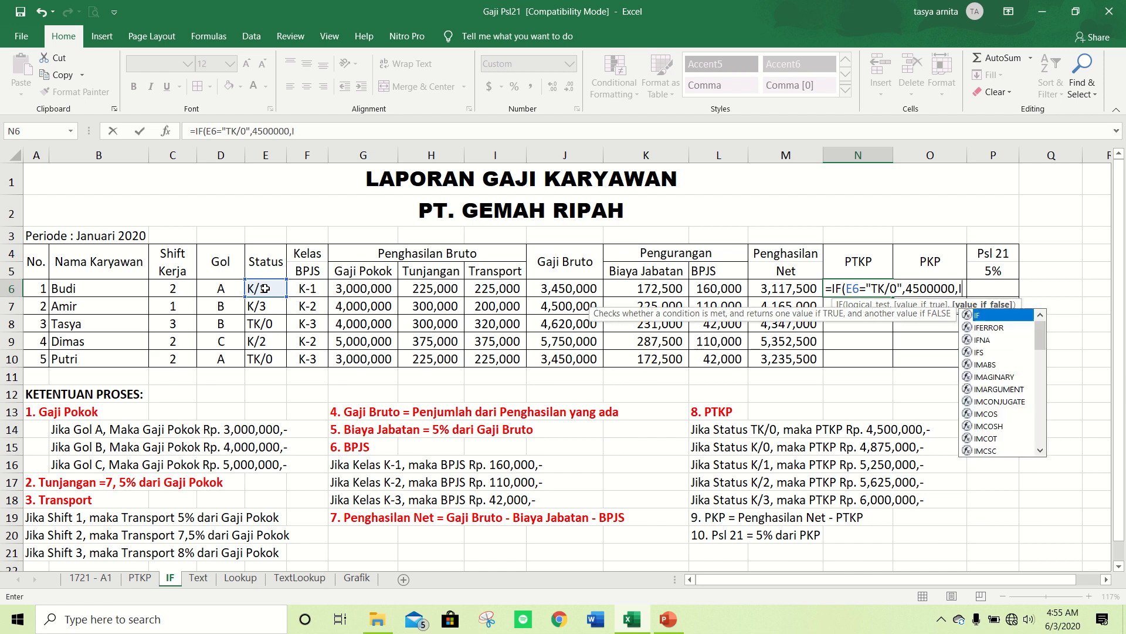
{"action": "type", "text": "("}
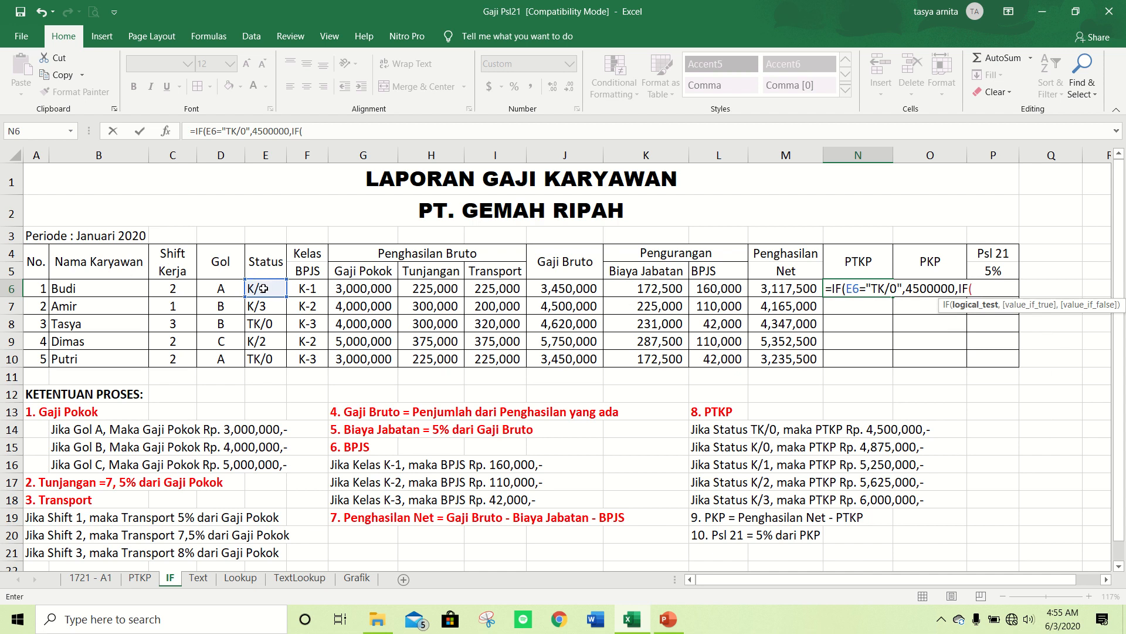
{"action": "left_click", "coordinate": [263, 288]}
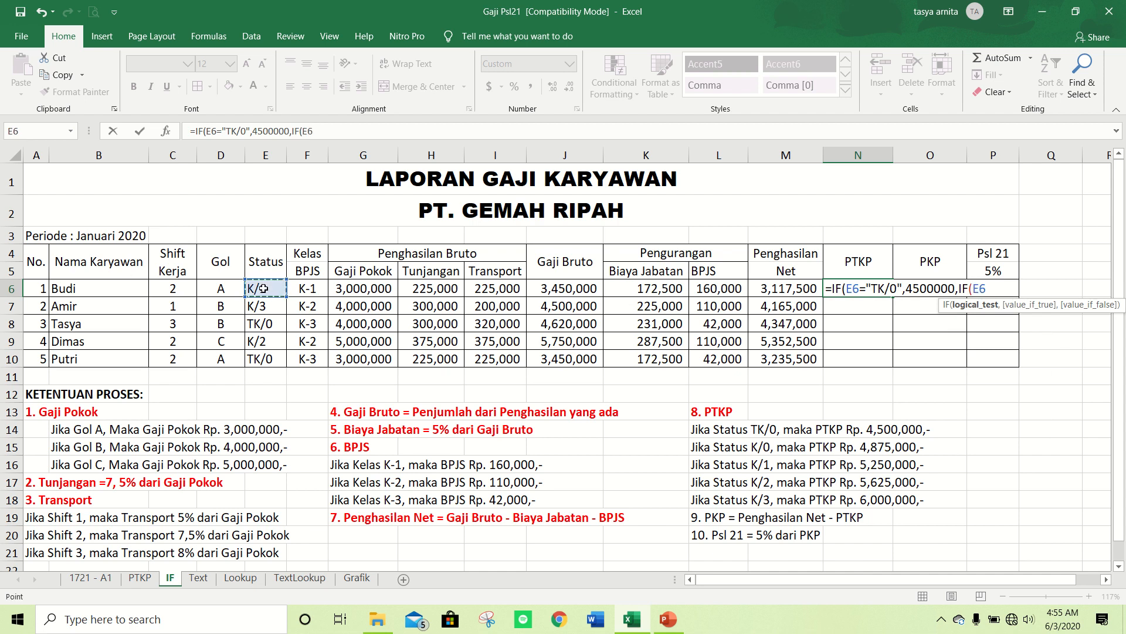
{"action": "type", "text": "=\"K/0\","}
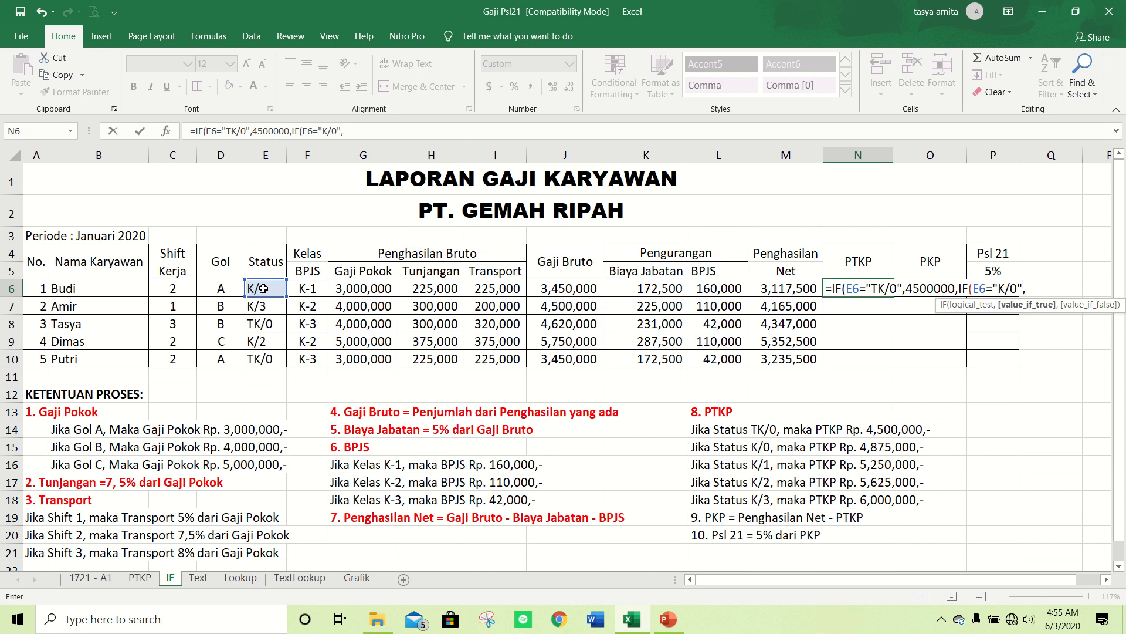
{"action": "type", "text": "4"}
{"action": "type", "text": "87"}
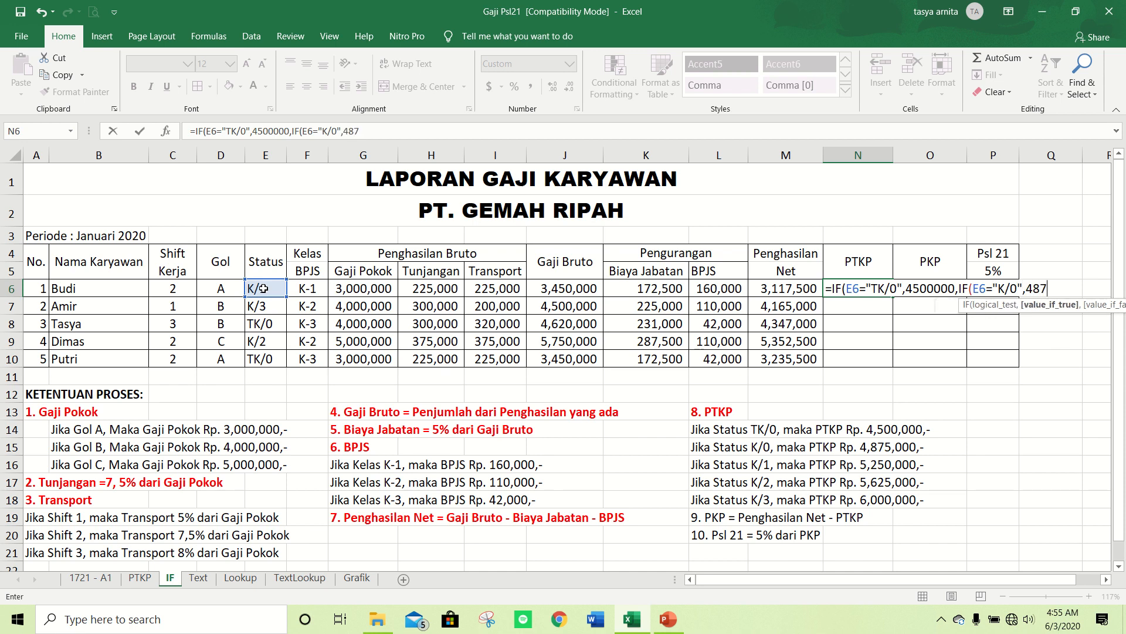
{"action": "type", "text": "5000"}
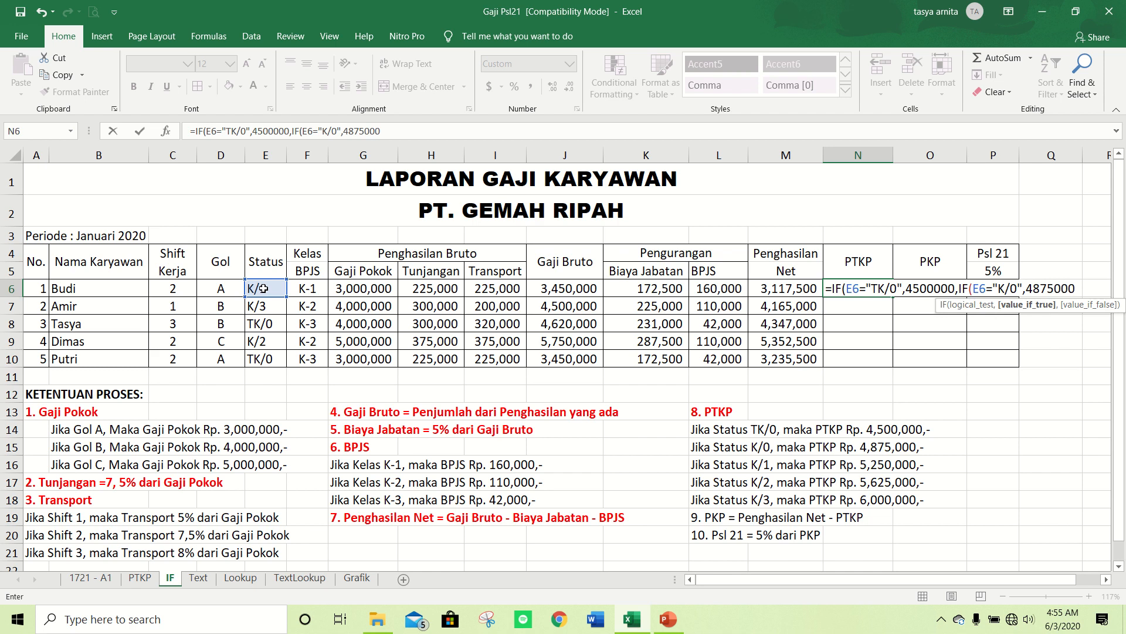
{"action": "type", "text": ","}
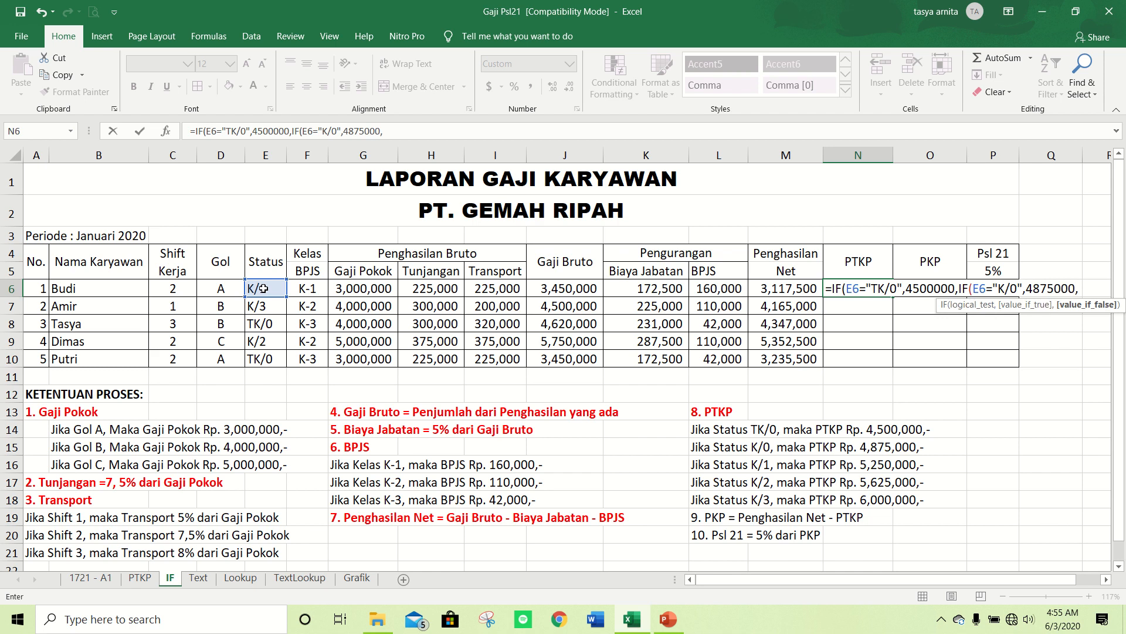
- Nest a third IF in the N6 formula returning 5250000 when E6 equals "K/1", and begin a fourth IF
{"action": "type", "text": "IF"}
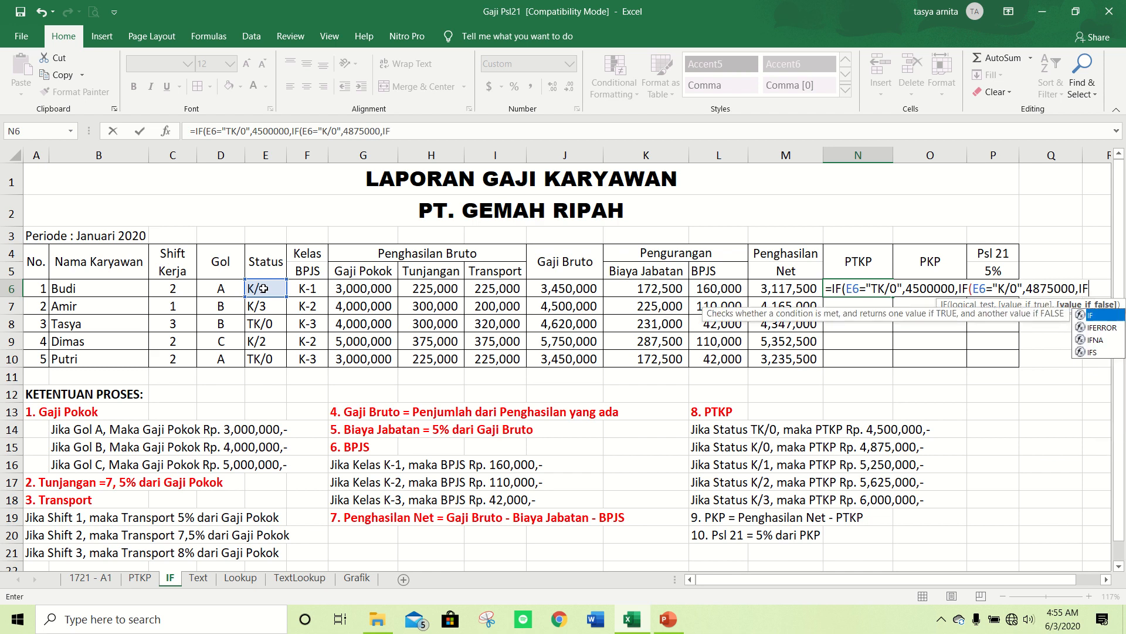
{"action": "type", "text": "("}
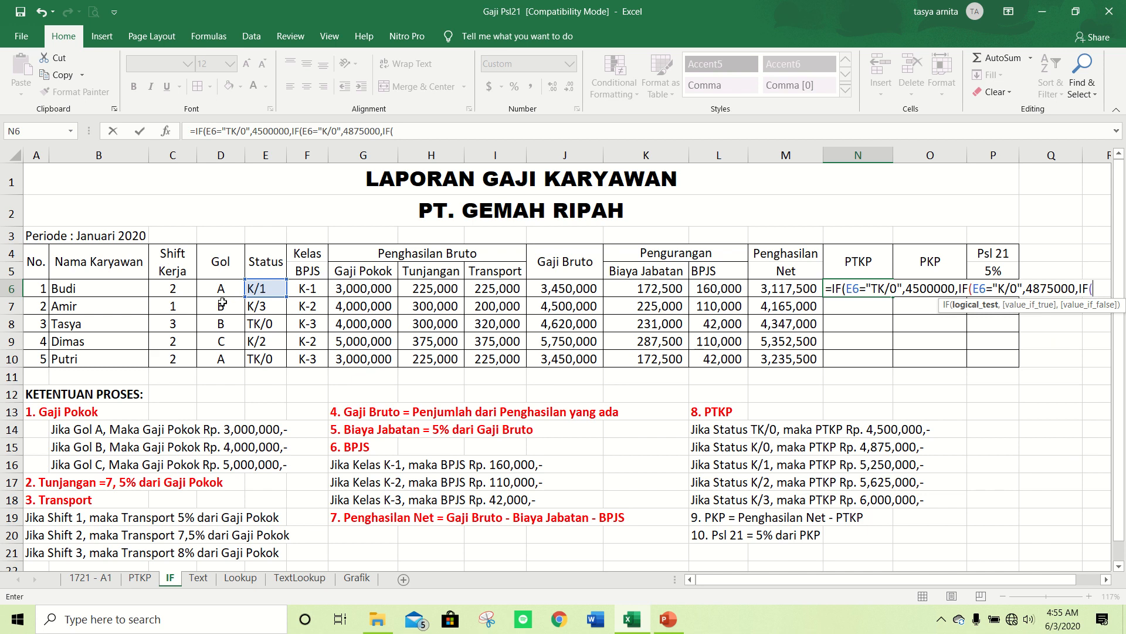
{"action": "left_click", "coordinate": [266, 292]}
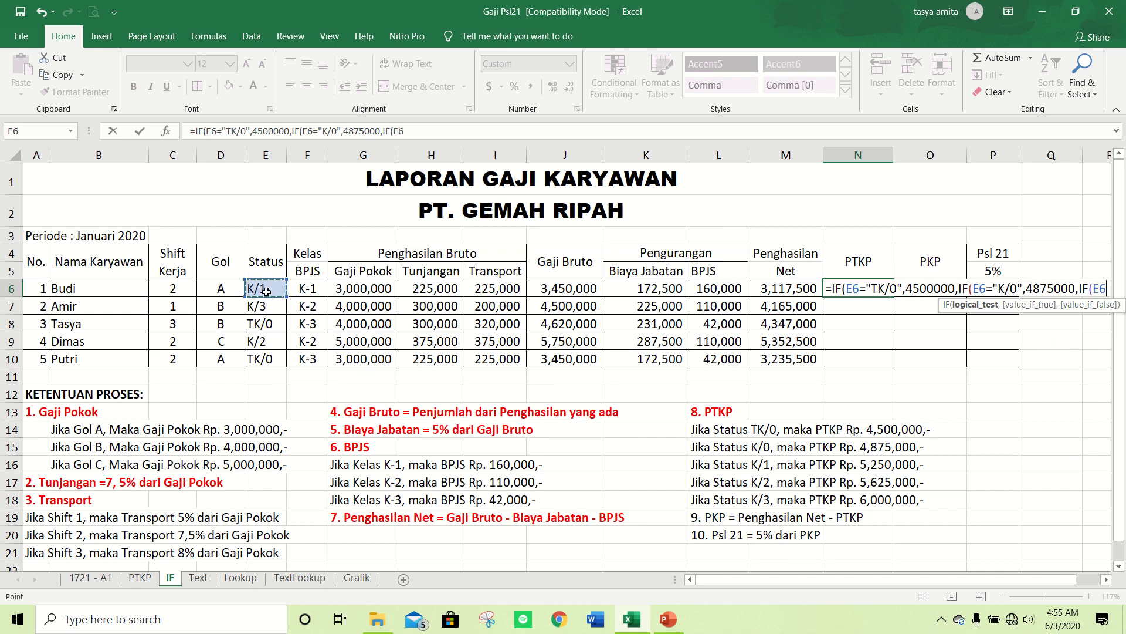
{"action": "type", "text": "="}
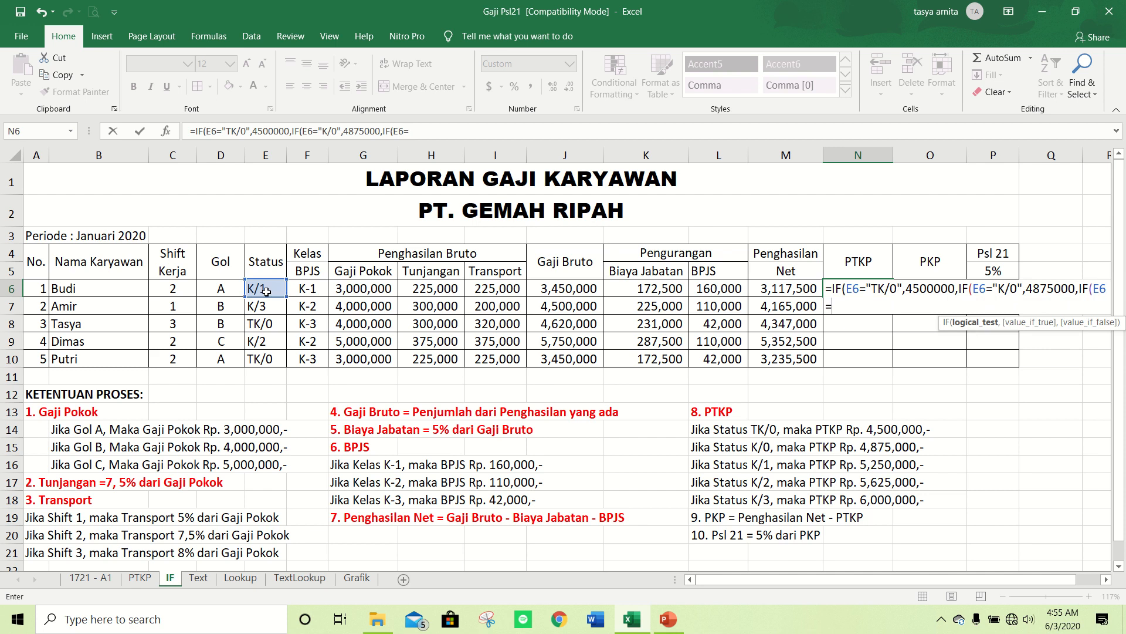
{"action": "type", "text": "\"K/1\","}
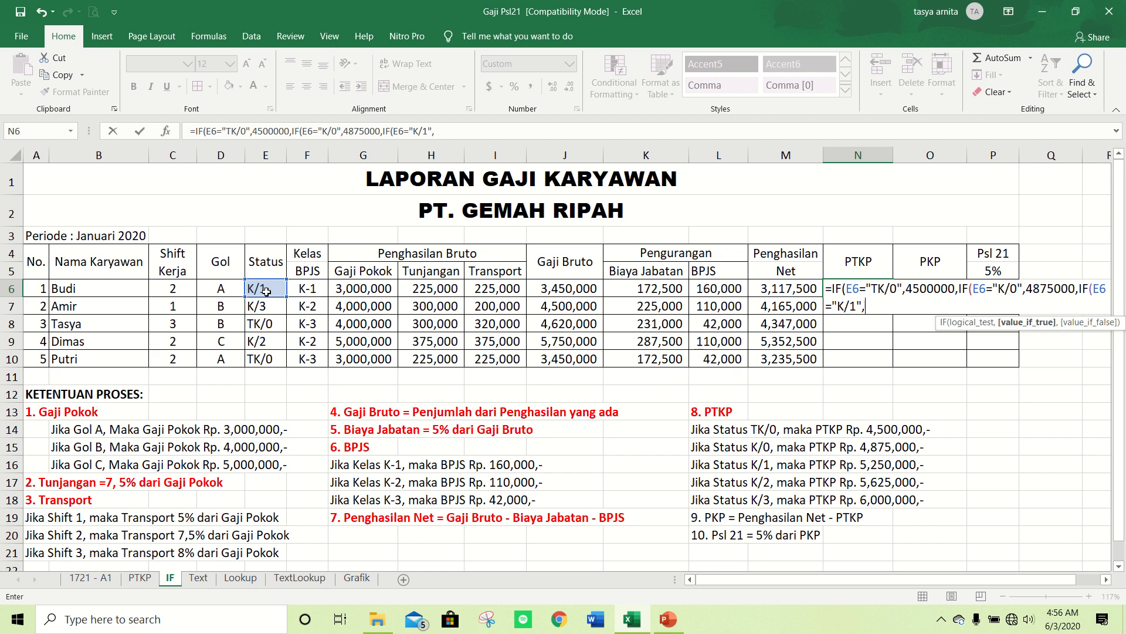
{"action": "type", "text": "5250000,IF"}
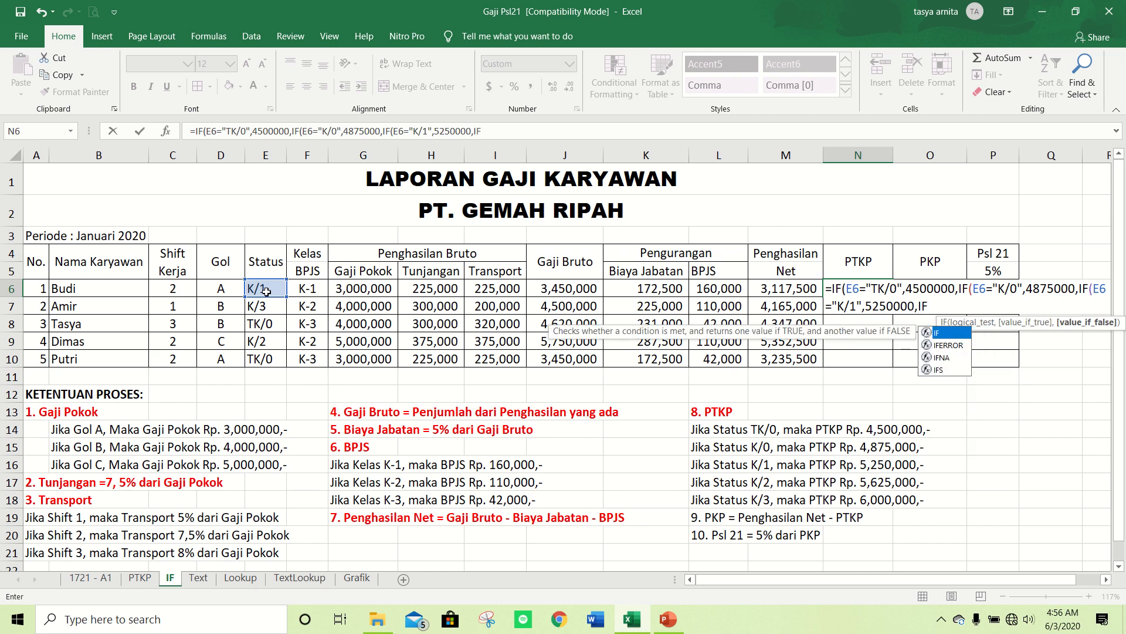
- Finish the N6 formula with 5625000 when E6 equals "K/2" and 6000000 otherwise, closing all four IFs
{"action": "type", "text": "("}
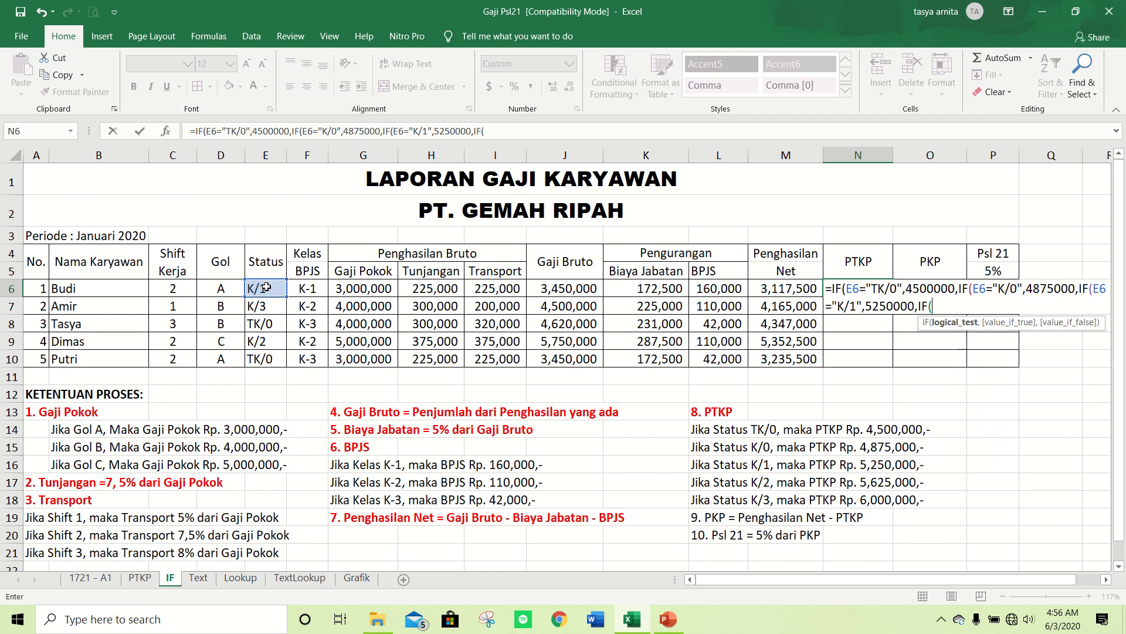
{"action": "left_click", "coordinate": [266, 288]}
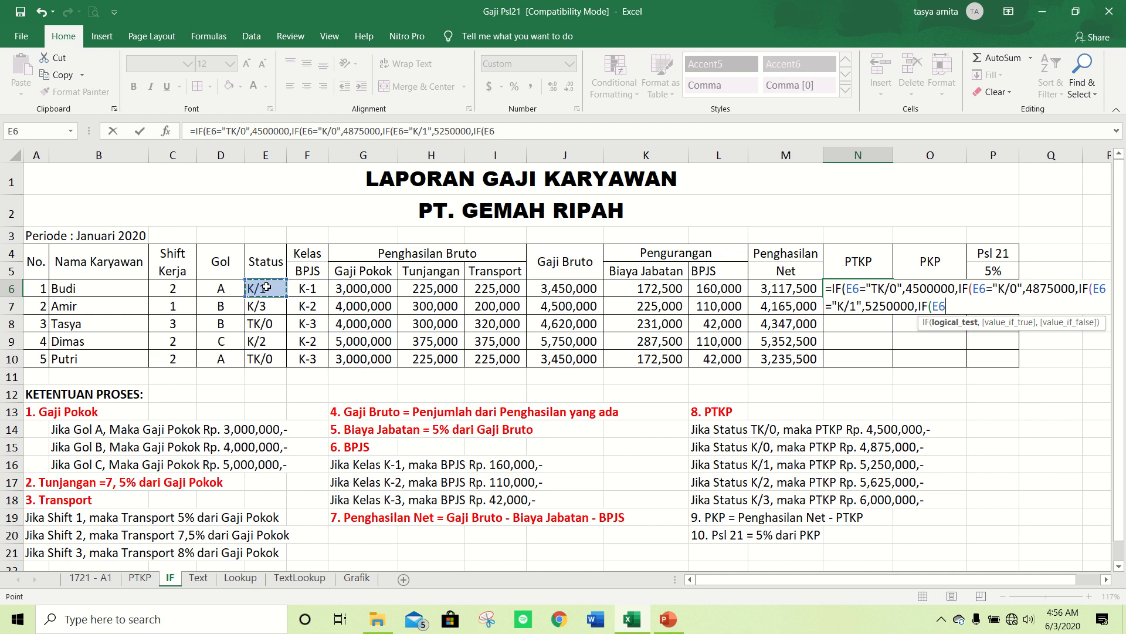
{"action": "type", "text": "=\"K/2\","}
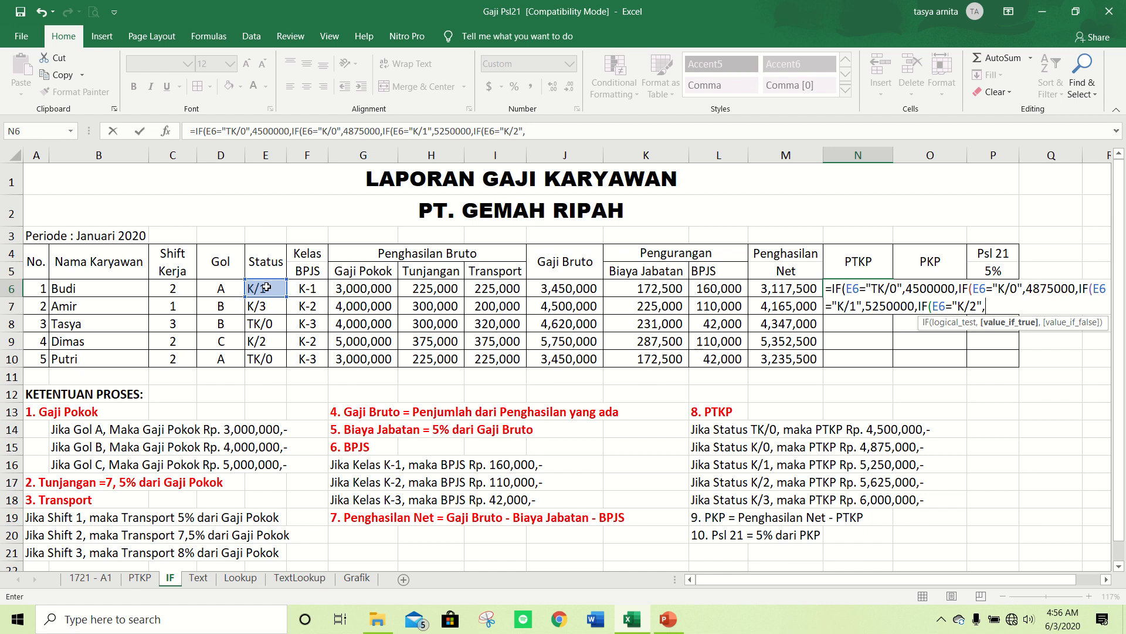
{"action": "type", "text": "5625000,"}
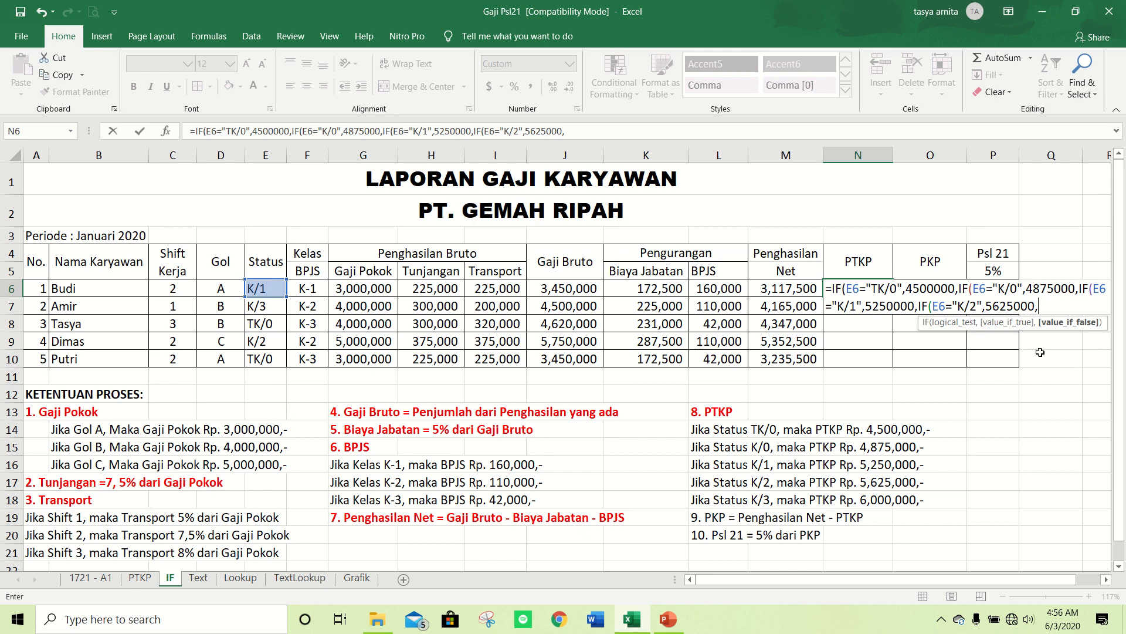
{"action": "type", "text": "6000000"}
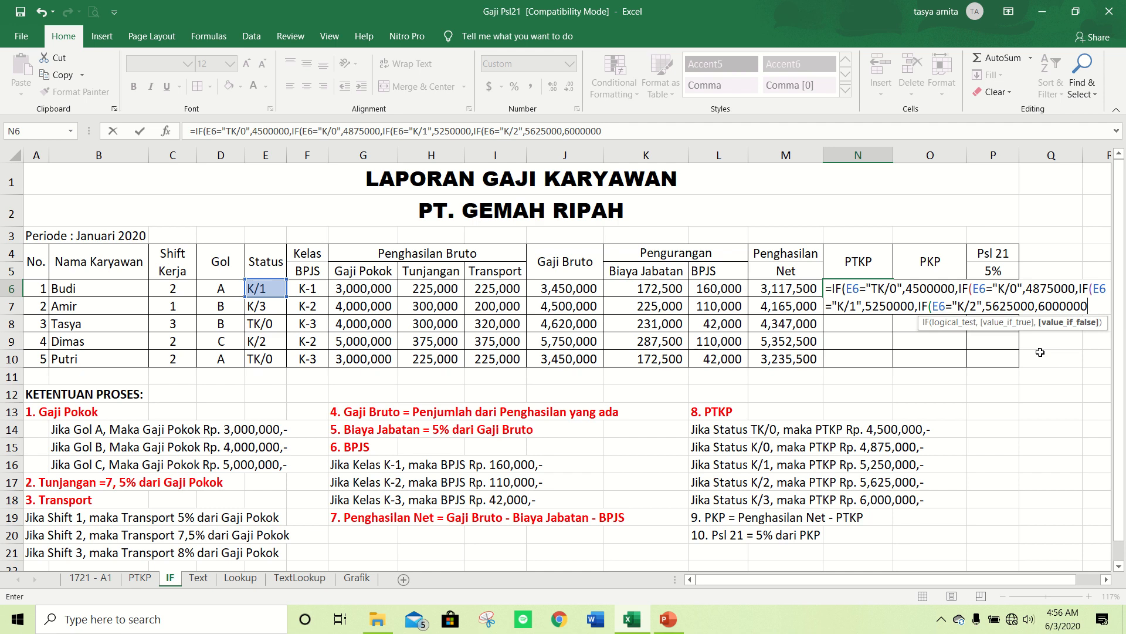
{"action": "type", "text": ")"}
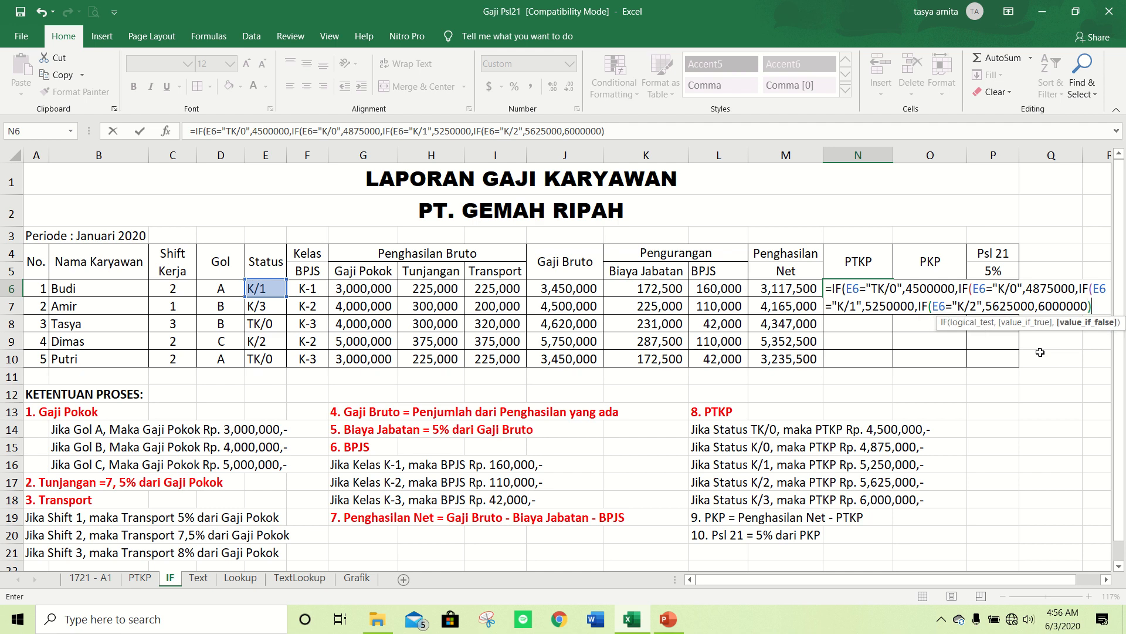
{"action": "type", "text": ")))"}
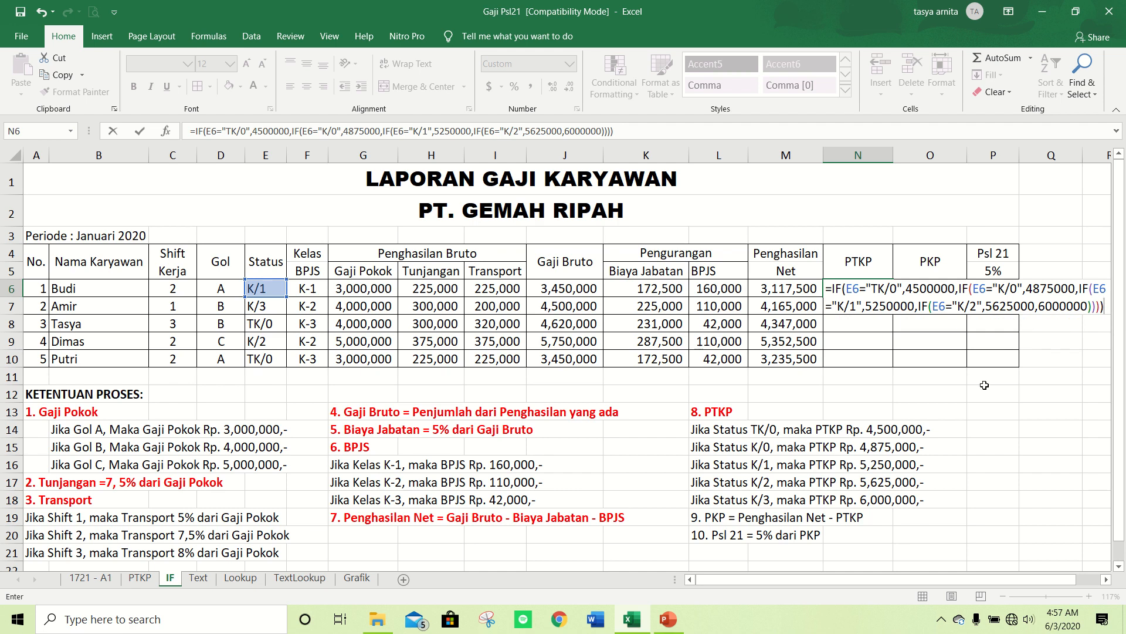
{"action": "key", "text": "Return"}
{"action": "key", "text": "Up"}
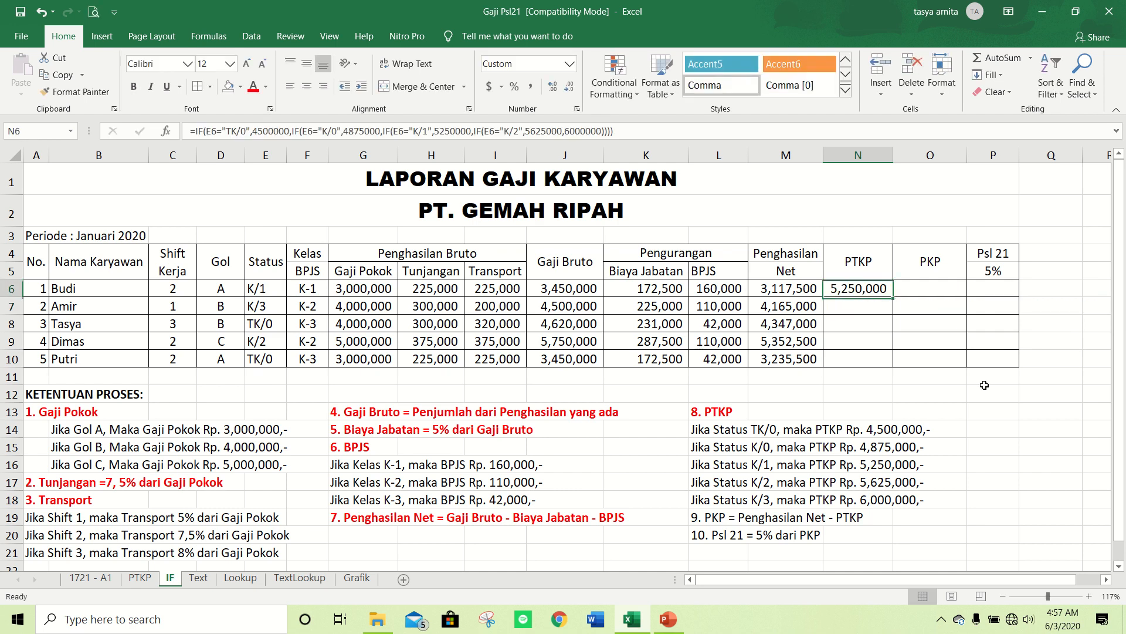
- Copy the PTKP formula from N6 down through N10 for the remaining employees
{"action": "key", "text": "ctrl+c"}
{"action": "key", "text": "shift+Down"}
{"action": "key", "text": "shift+Down"}
{"action": "key", "text": "shift+Down"}
{"action": "key", "text": "shift+Down"}
{"action": "key", "text": "shift+Down"}
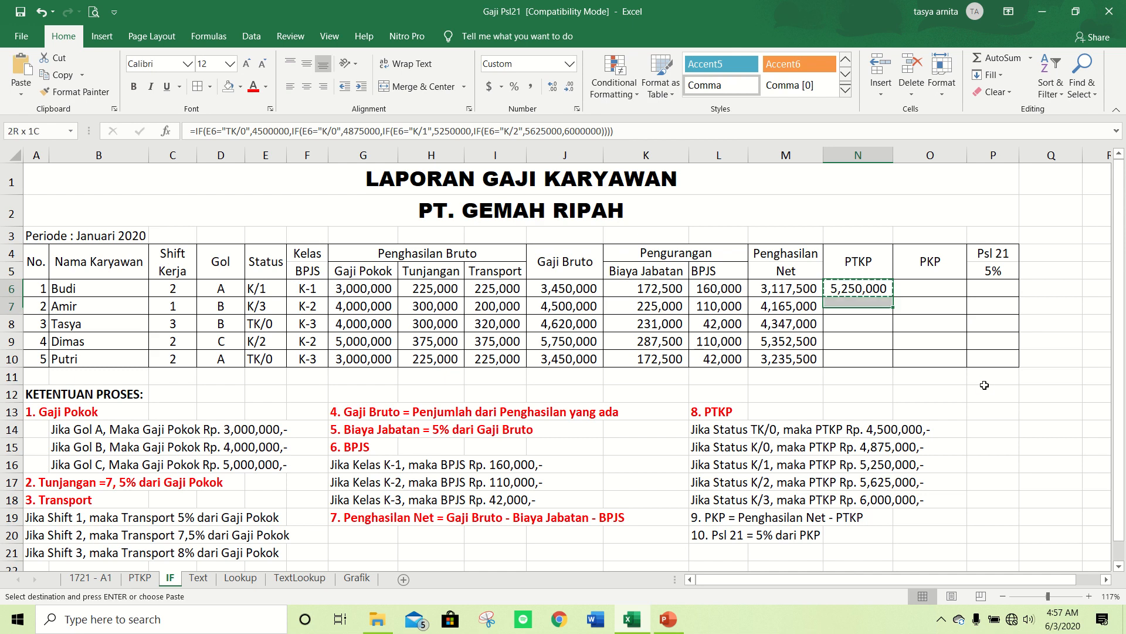
{"action": "key", "text": "shift+Up"}
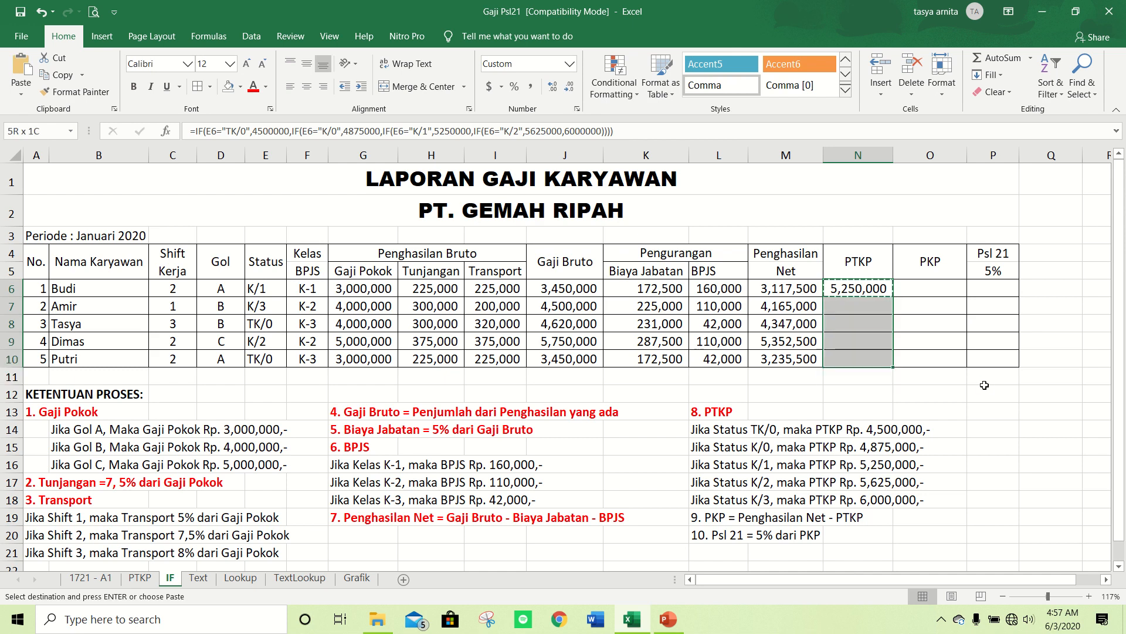
{"action": "key", "text": "Return"}
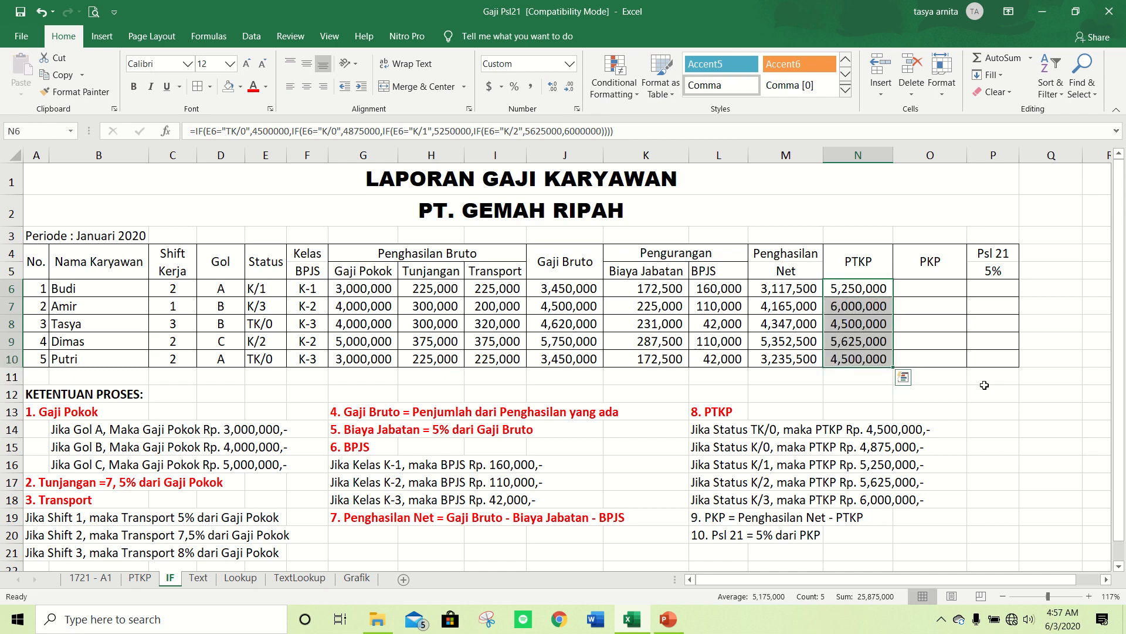
- Review the Penghasilan Net values in M6:M10 against PTKP before calculating the PKP column
{"action": "left_click", "coordinate": [796, 293]}
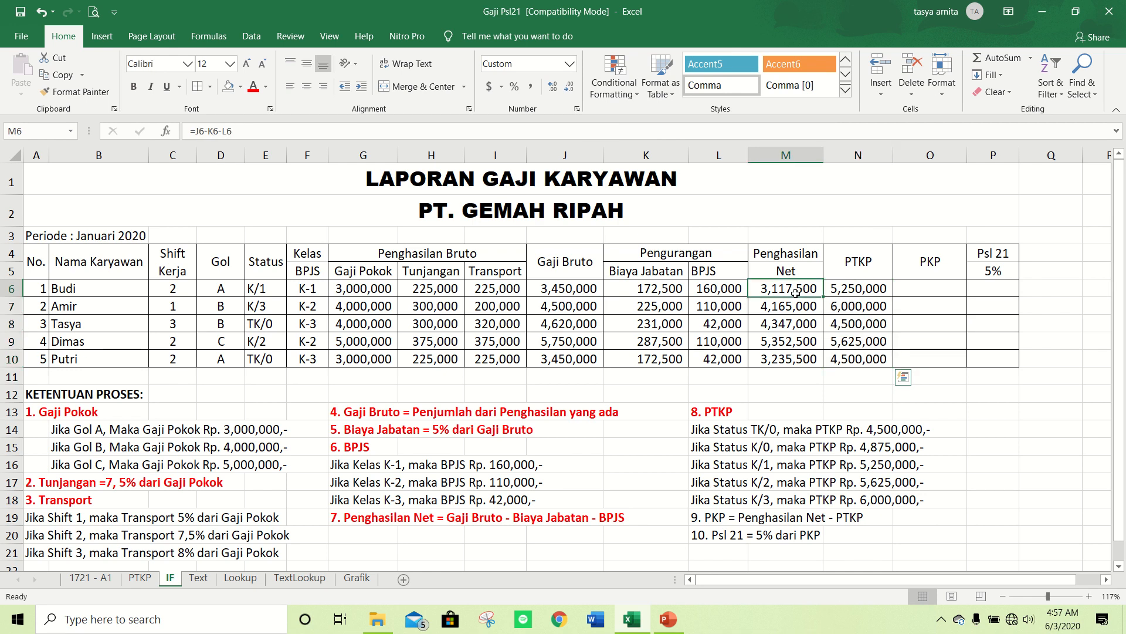
{"action": "left_click", "coordinate": [845, 297]}
{"action": "left_click", "coordinate": [799, 304]}
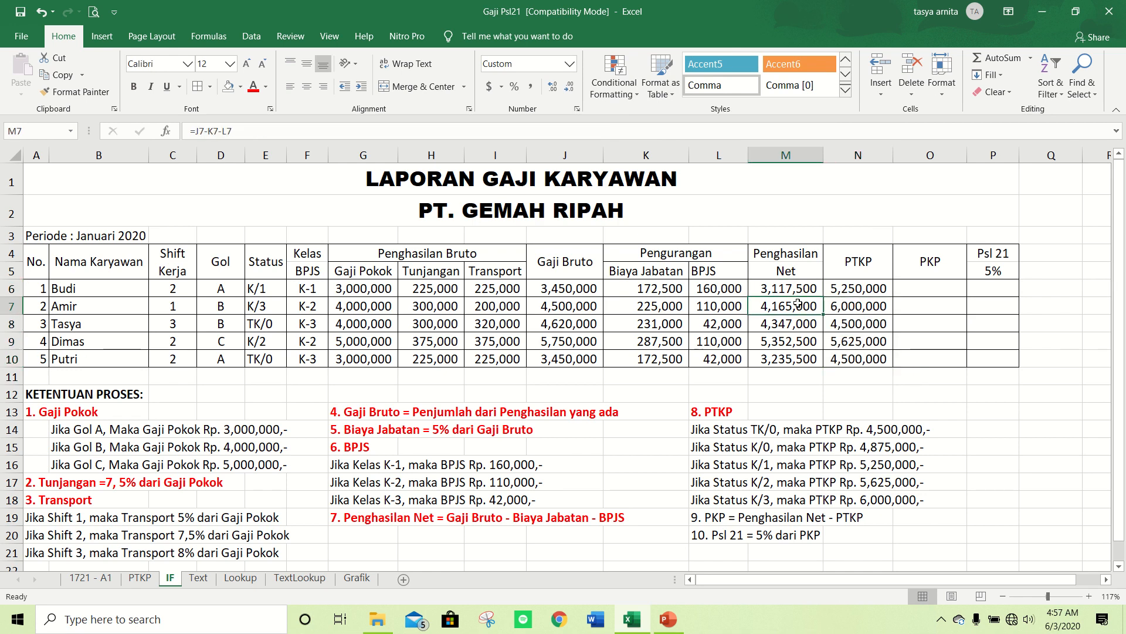
{"action": "left_click", "coordinate": [798, 324]}
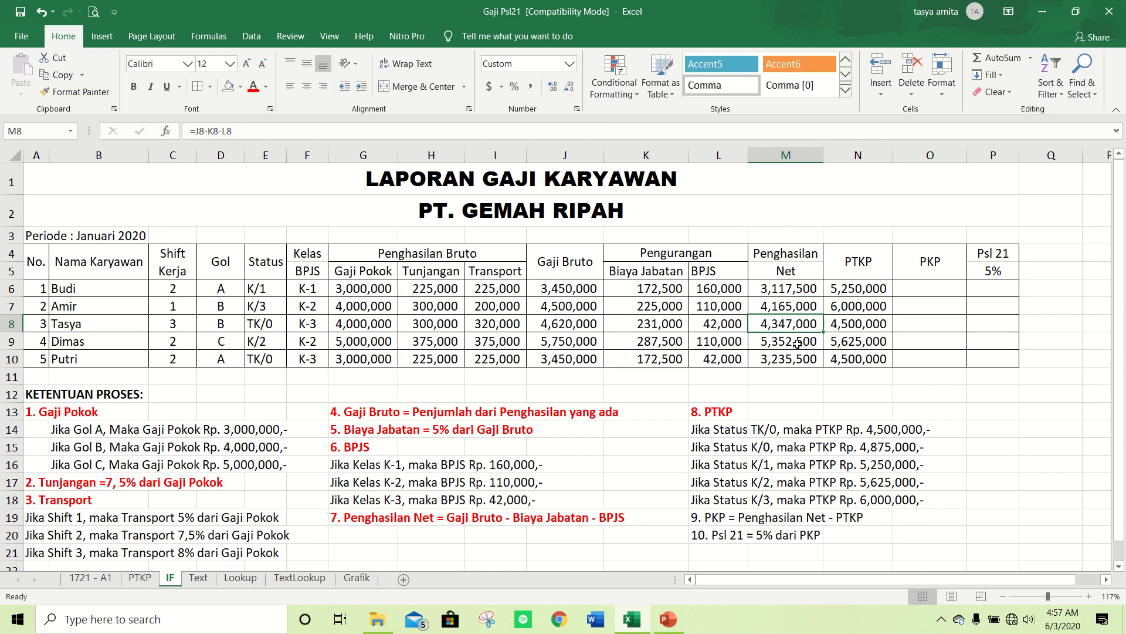
{"action": "left_click", "coordinate": [797, 344]}
{"action": "left_click", "coordinate": [797, 357]}
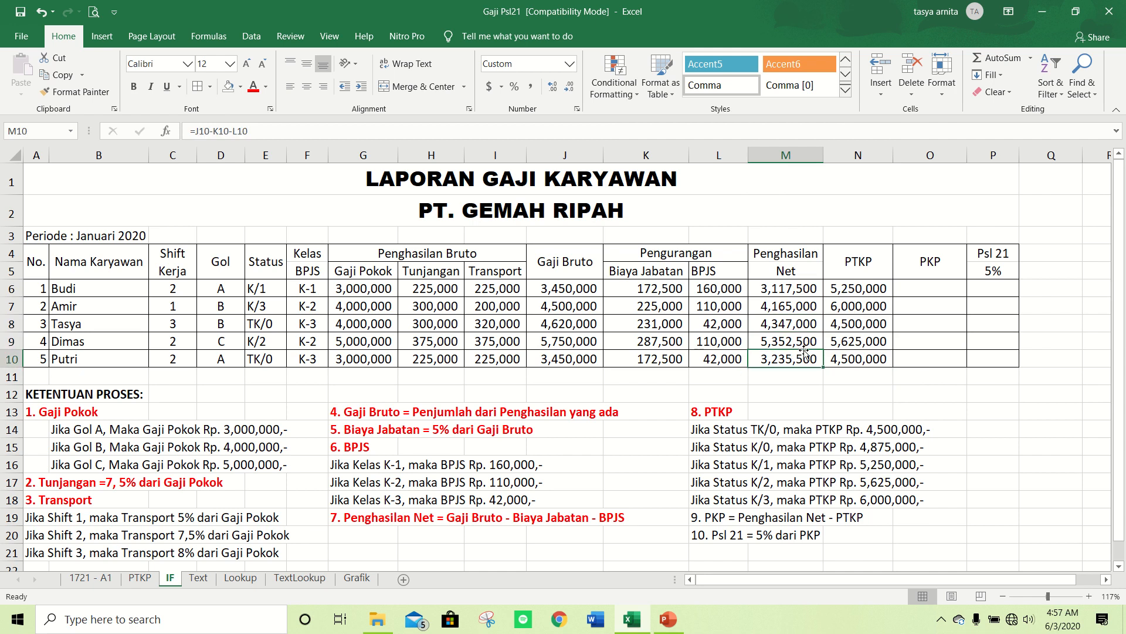
{"action": "left_click", "coordinate": [900, 295]}
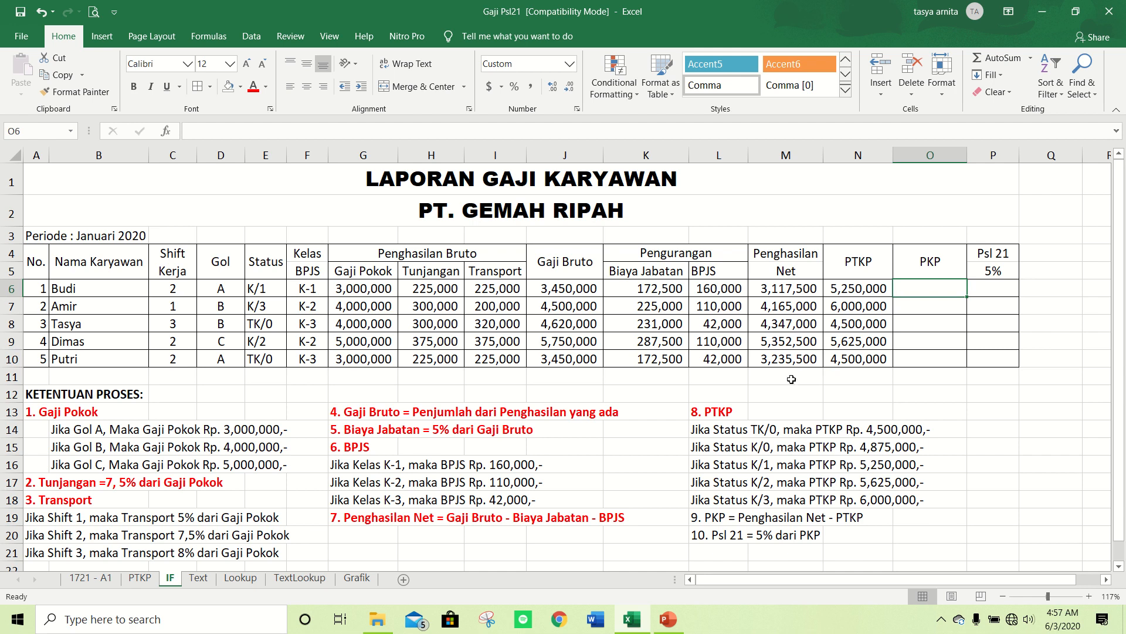
- Format the rule 9 text in L19 (PKP = Penghasilan Net - PTKP) as bold red
{"action": "left_click", "coordinate": [705, 514]}
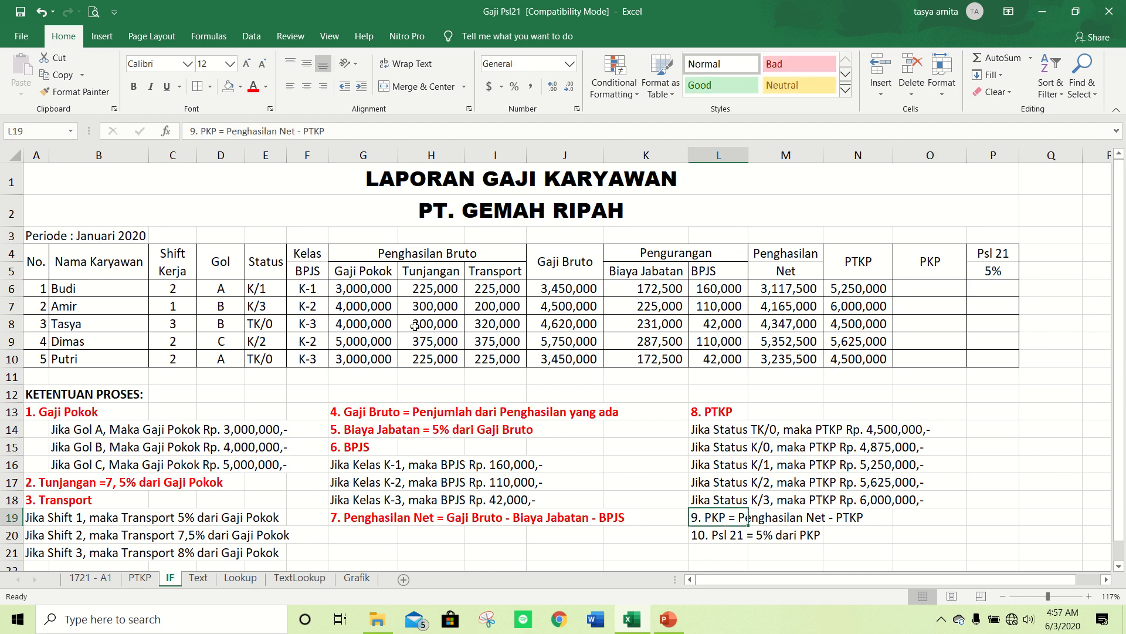
{"action": "key", "text": "ctrl+b"}
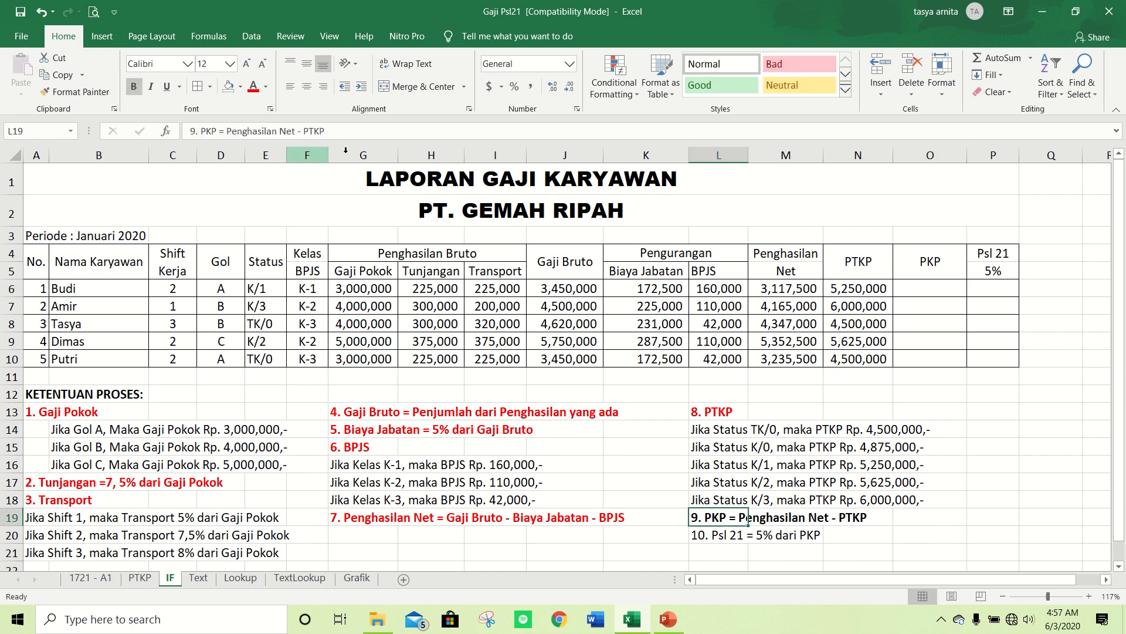
{"action": "left_click", "coordinate": [254, 87]}
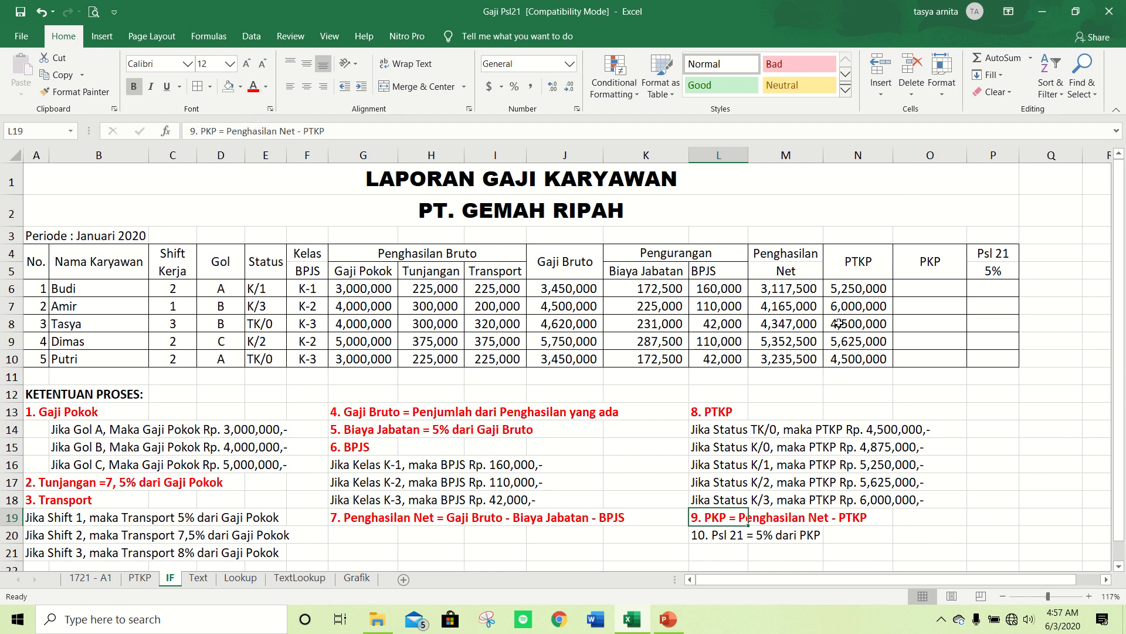
- Enter a PKP formula in O6 that subtracts PTKP N6 from Penghasilan Net M6
{"action": "left_click", "coordinate": [910, 292]}
{"action": "type", "text": "="}
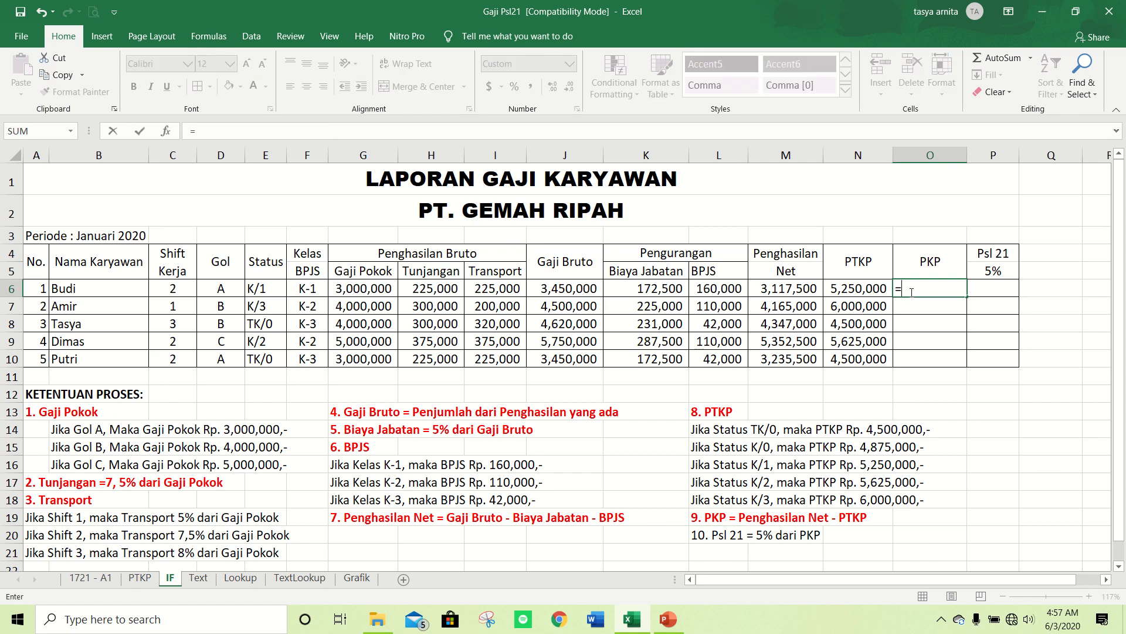
{"action": "key", "text": "Left"}
{"action": "key", "text": "Left"}
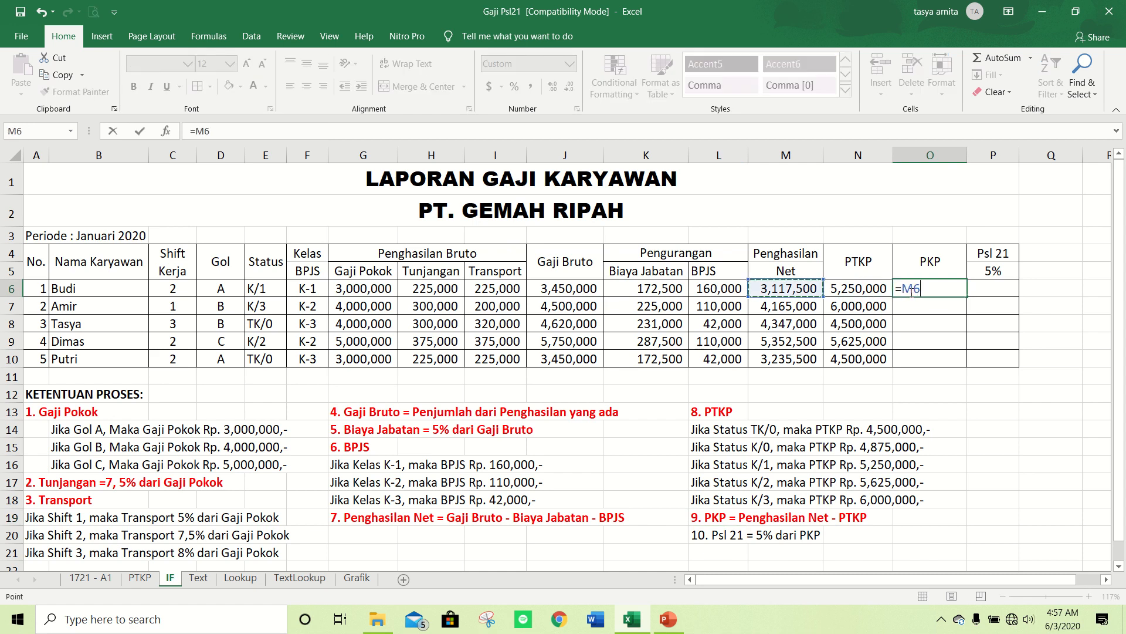
{"action": "type", "text": "-"}
{"action": "key", "text": "Left"}
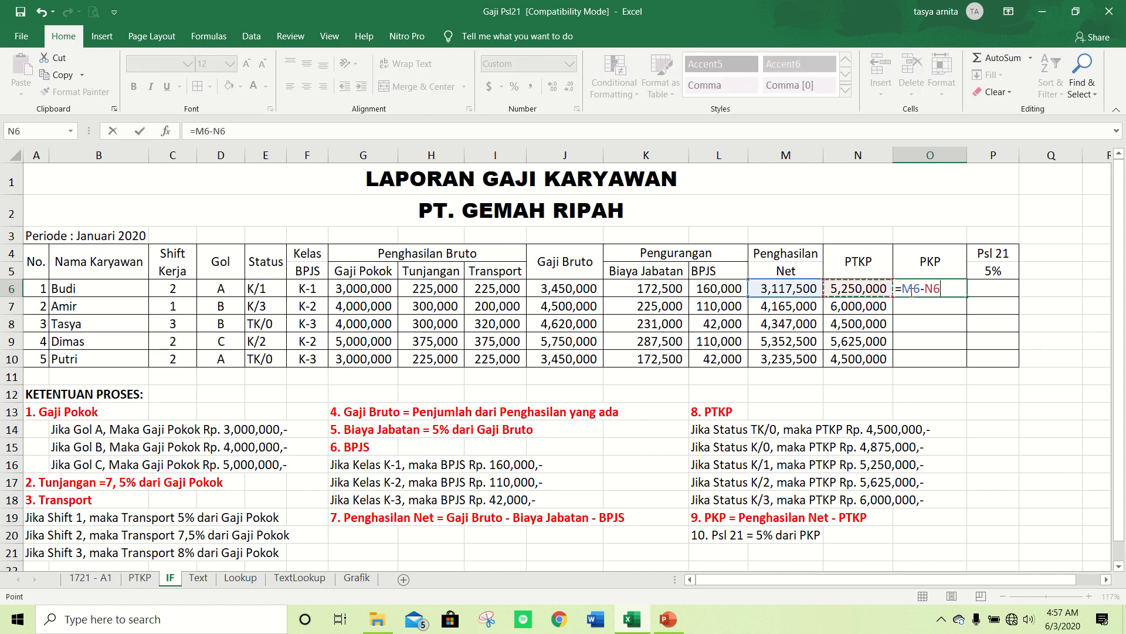
{"action": "key", "text": "Return"}
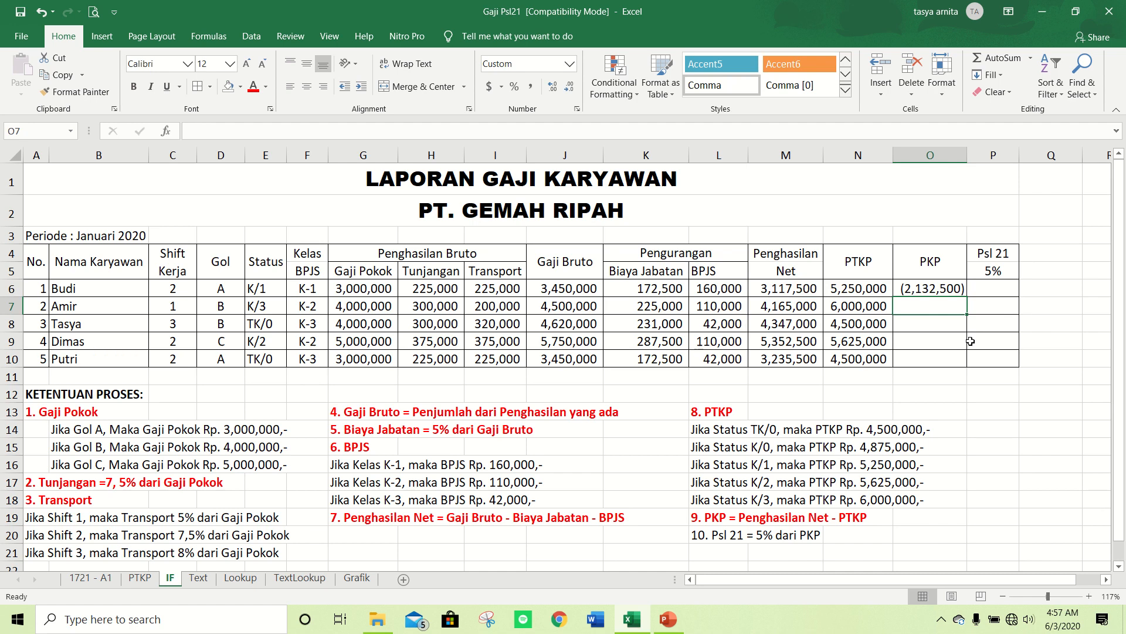
- Replace the O6 formula with the start of an IF that tests whether M6-N6 is less than 0
{"action": "key", "text": "Up"}
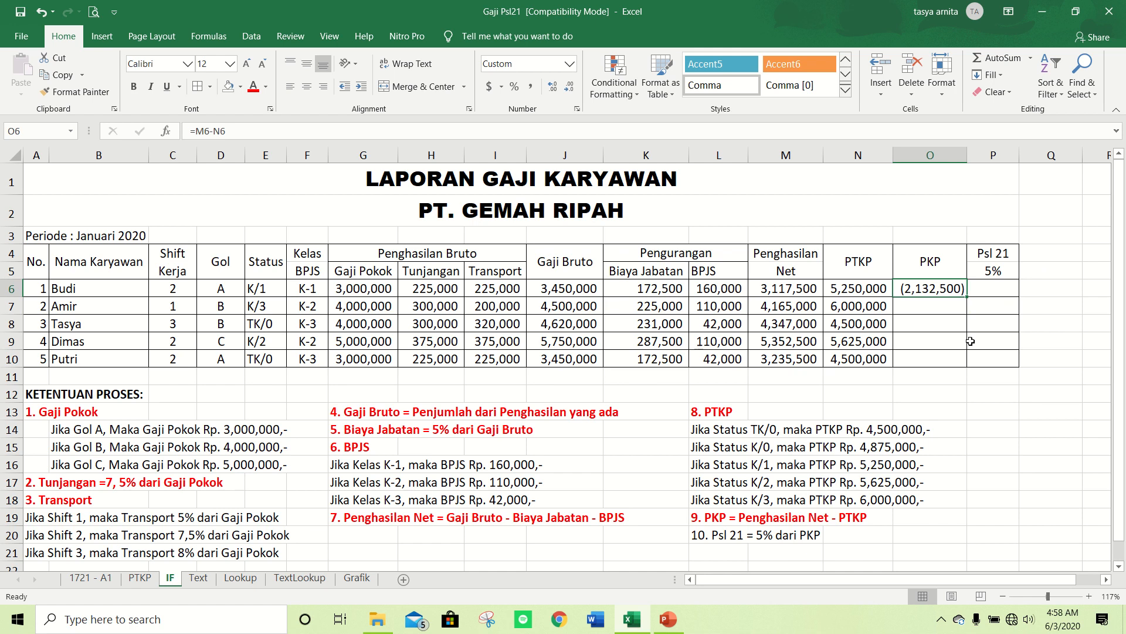
{"action": "type", "text": "=IF"}
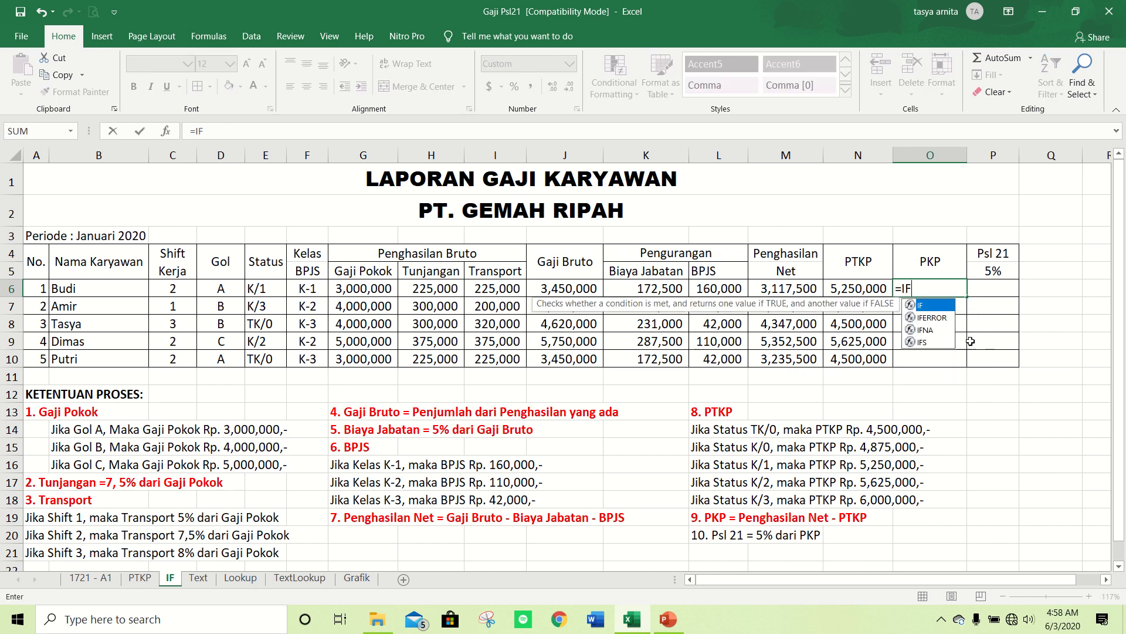
{"action": "type", "text": "("}
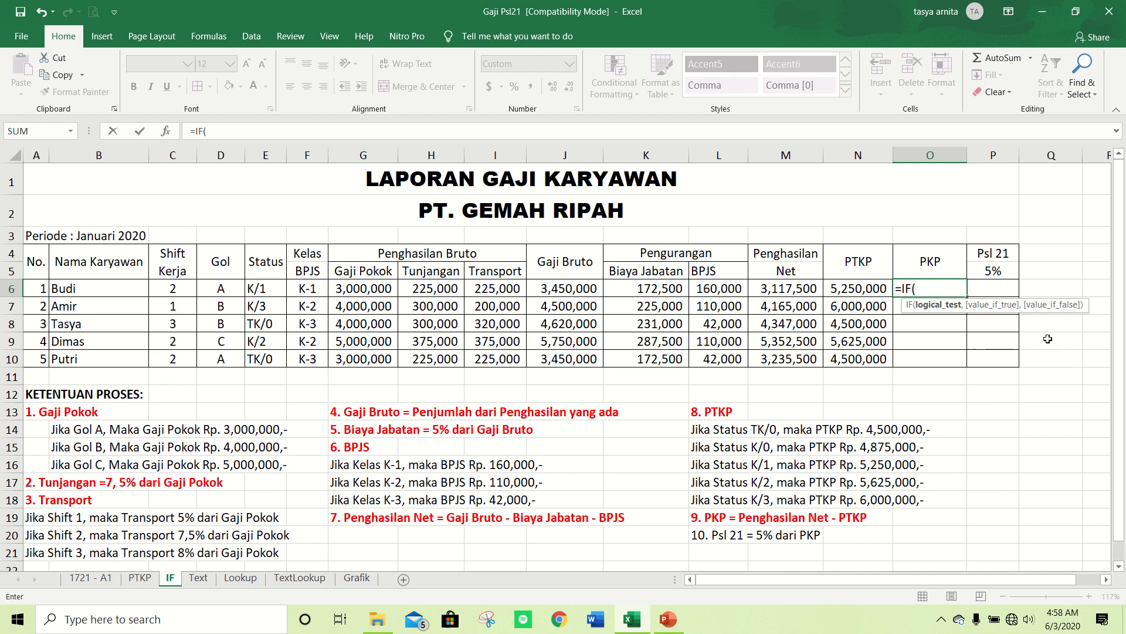
{"action": "left_click", "coordinate": [796, 292]}
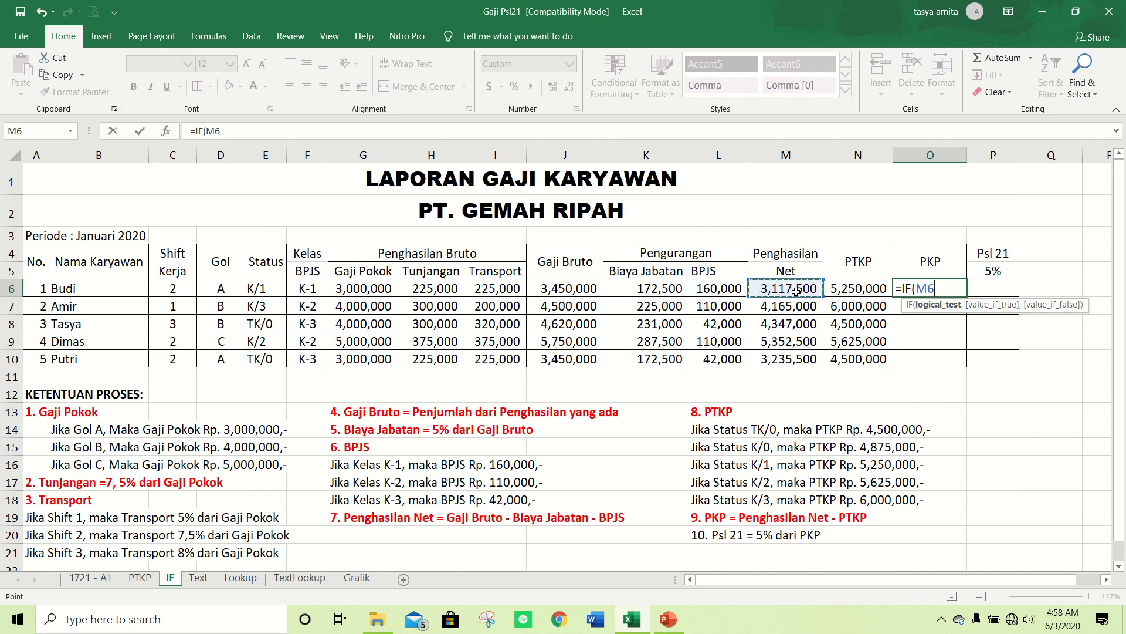
{"action": "type", "text": "-"}
{"action": "left_click", "coordinate": [836, 289]}
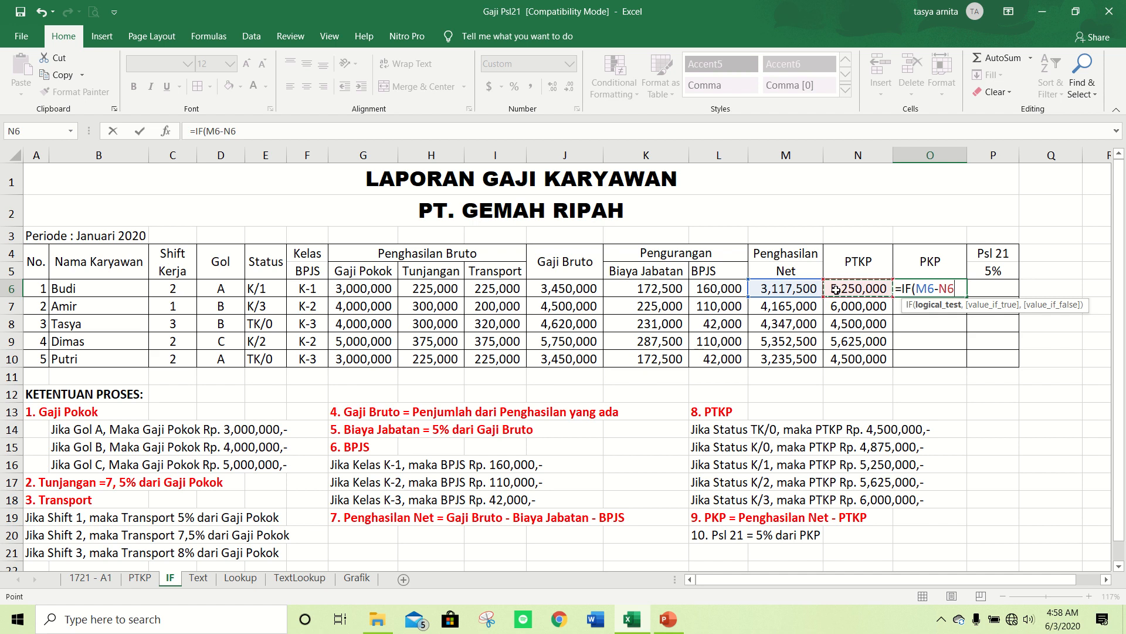
{"action": "type", "text": "<0,"}
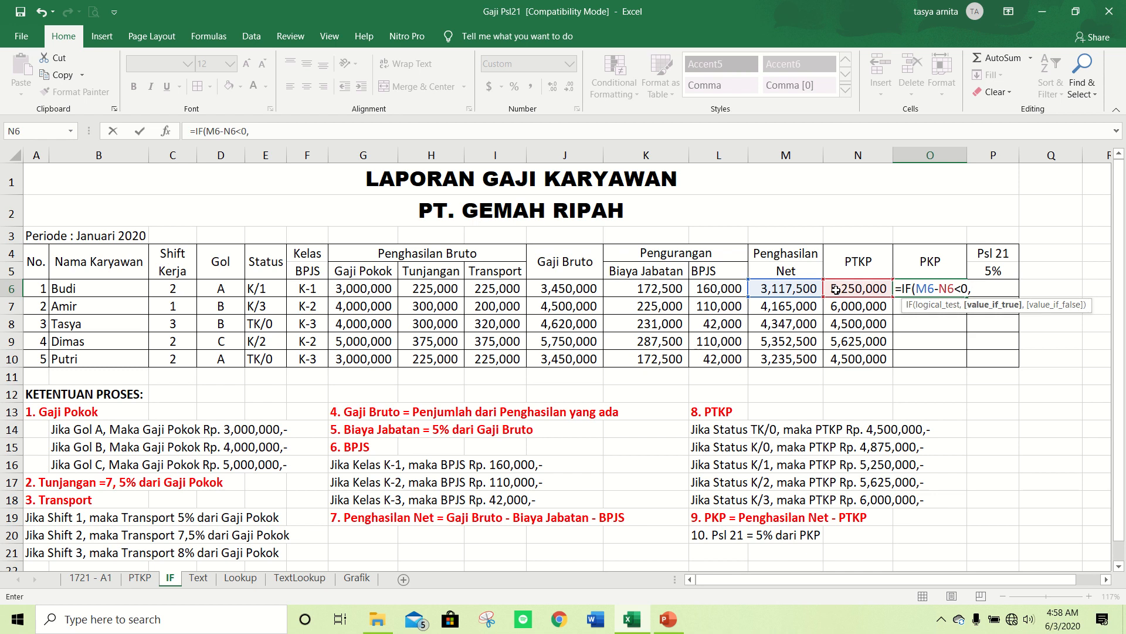
- Finish the O6 IF formula so it returns 0 when the test is true and M6-N6 otherwise
{"action": "type", "text": "0,"}
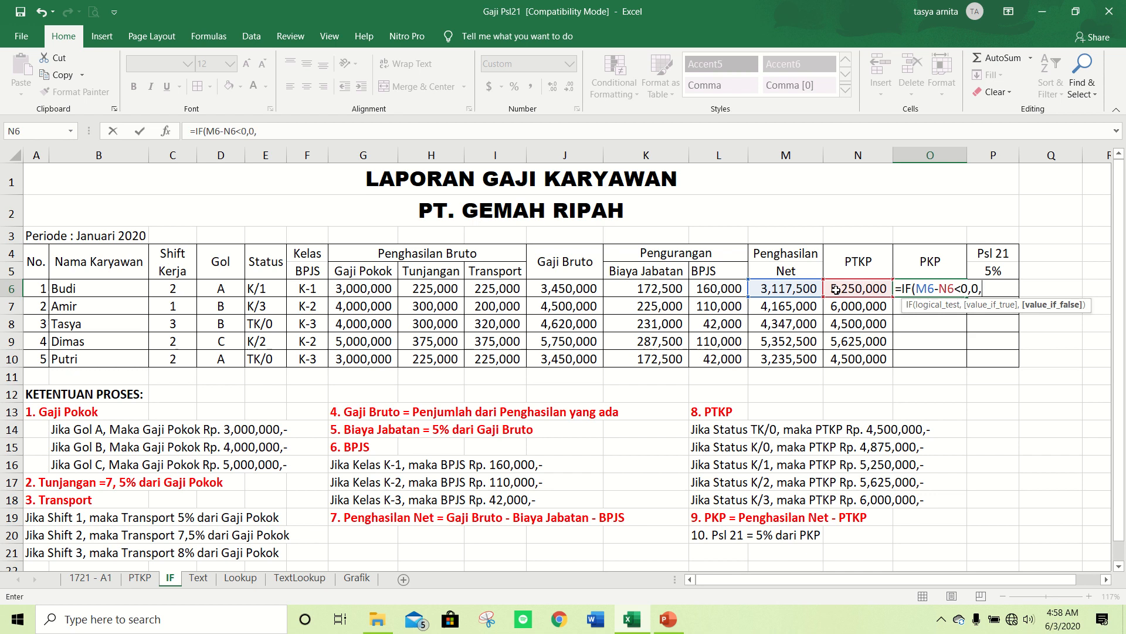
{"action": "left_click", "coordinate": [801, 288]}
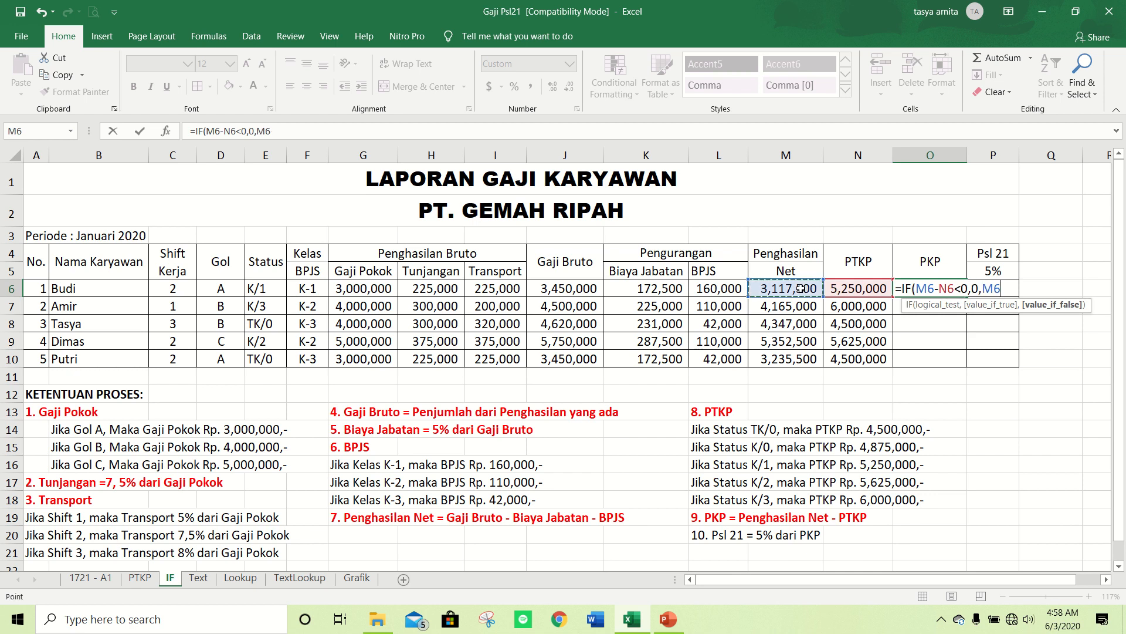
{"action": "type", "text": "-"}
{"action": "left_click", "coordinate": [841, 288]}
{"action": "type", "text": ")"}
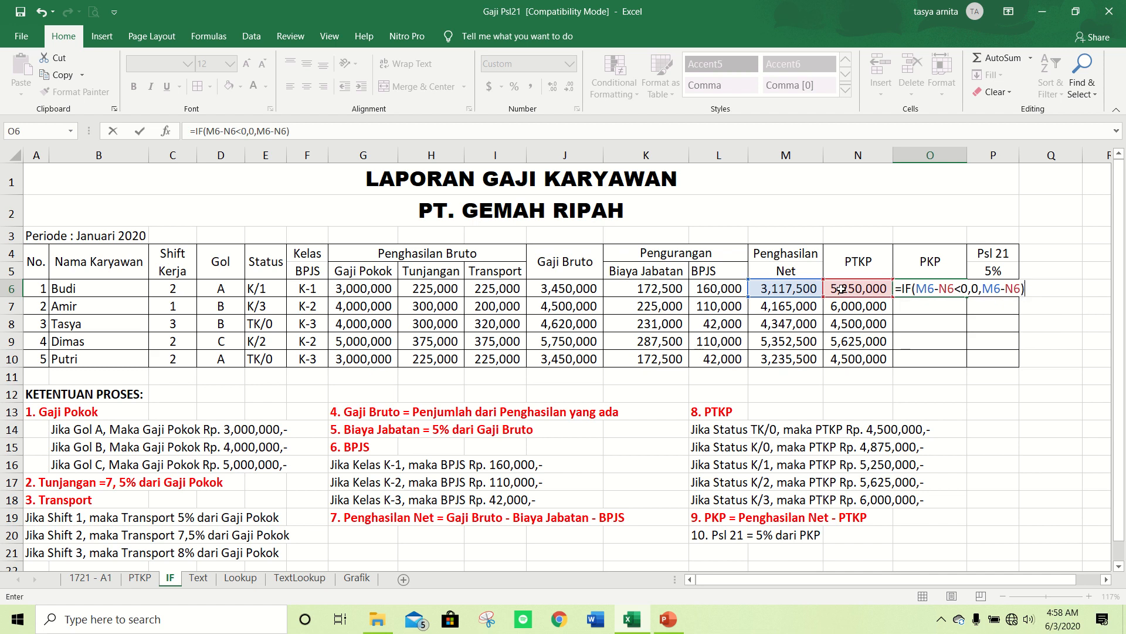
{"action": "key", "text": "Return"}
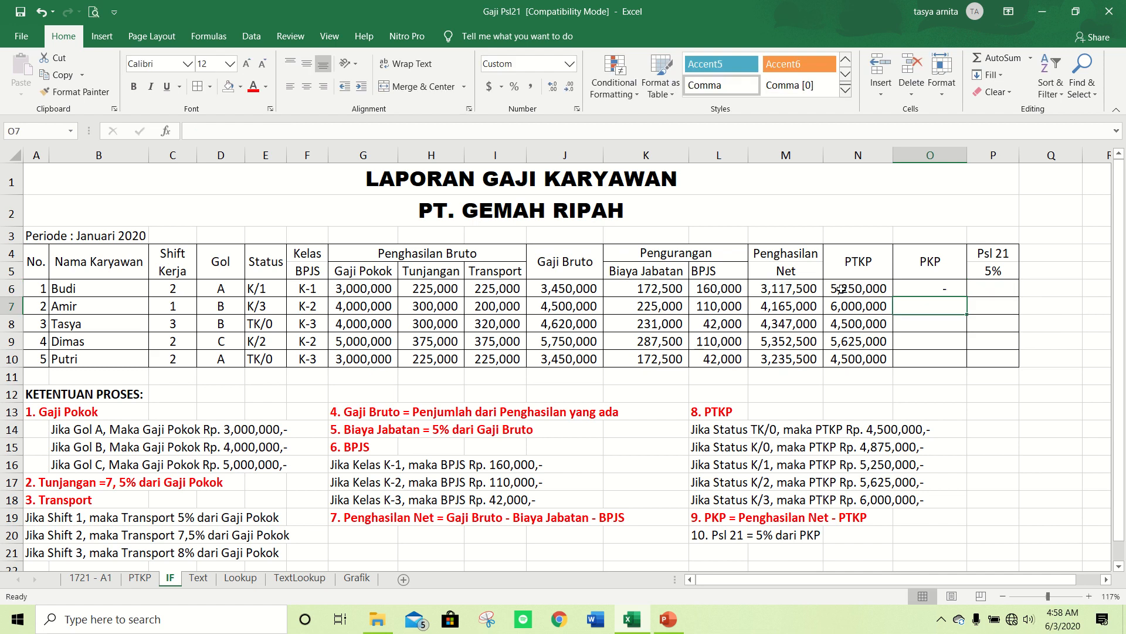
- Copy the PKP formula from O6 down through O10
{"action": "key", "text": "Up"}
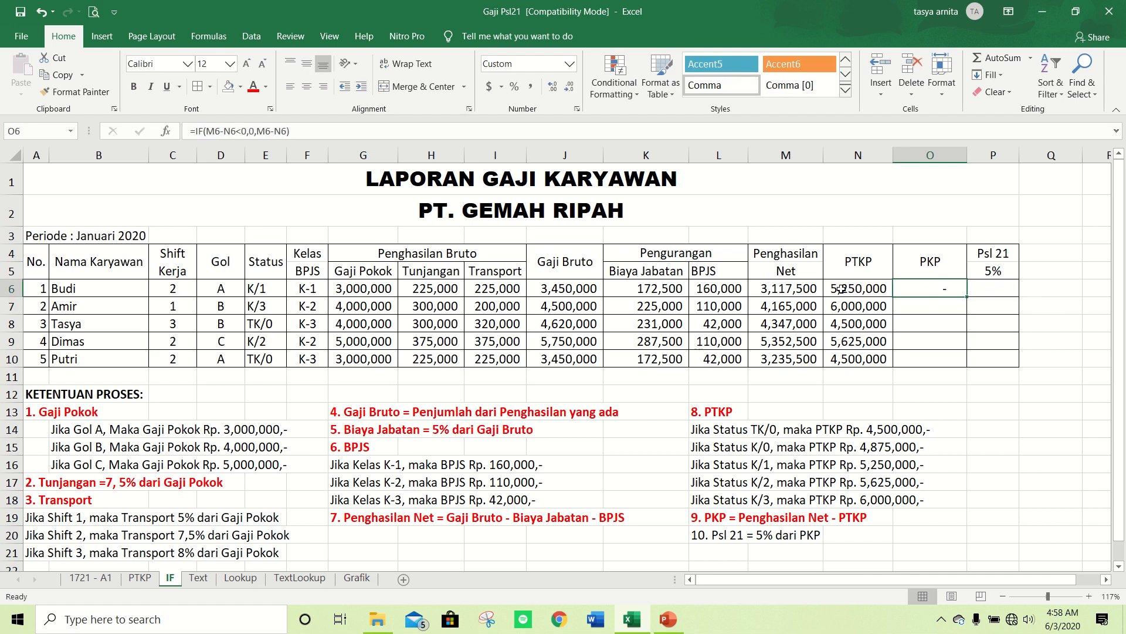
{"action": "key", "text": "ctrl+c"}
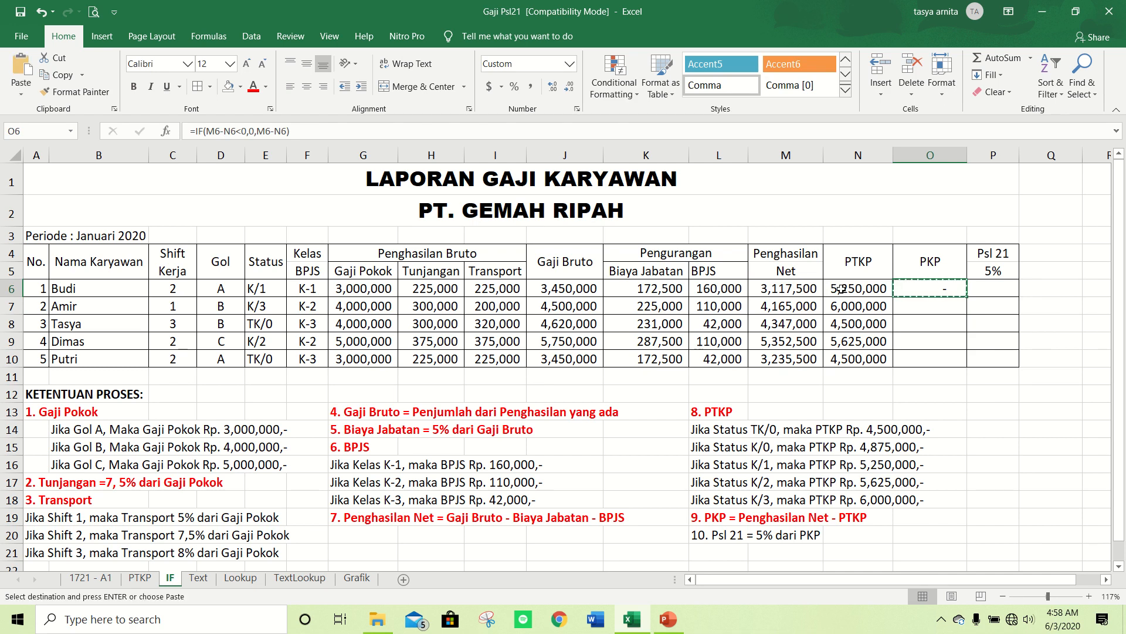
{"action": "key", "text": "shift+Down"}
{"action": "key", "text": "shift+Down"}
{"action": "key", "text": "shift+Down"}
{"action": "key", "text": "shift+Down"}
{"action": "key", "text": "ctrl+v"}
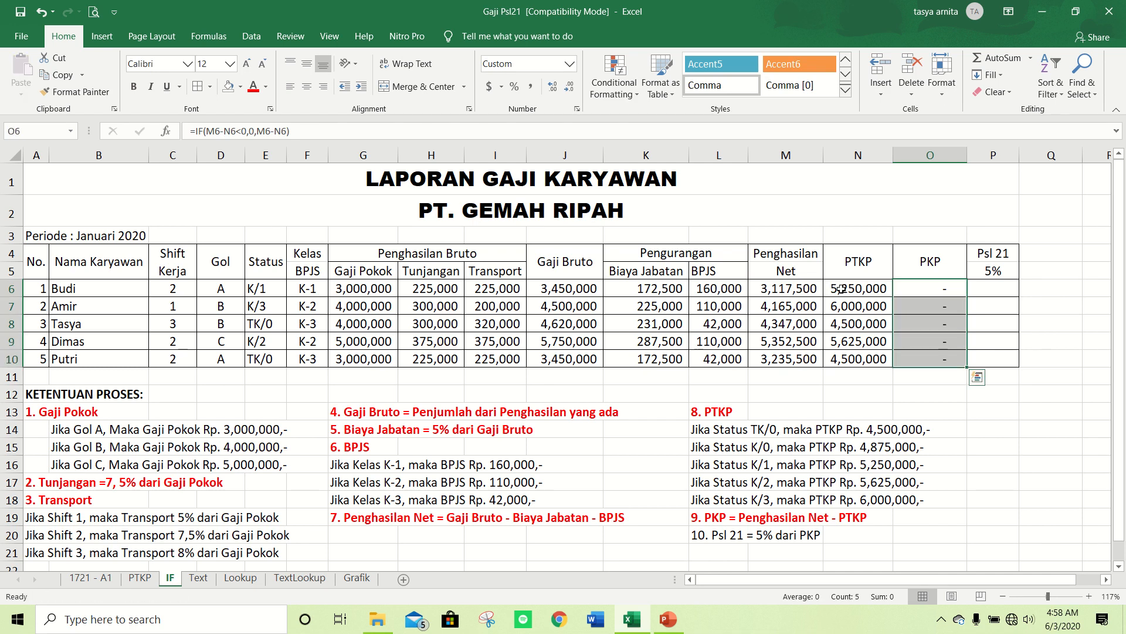
- Check the PKP column against the Penghasilan Net and PTKP values in rows 6 and 9
{"action": "left_click", "coordinate": [910, 319]}
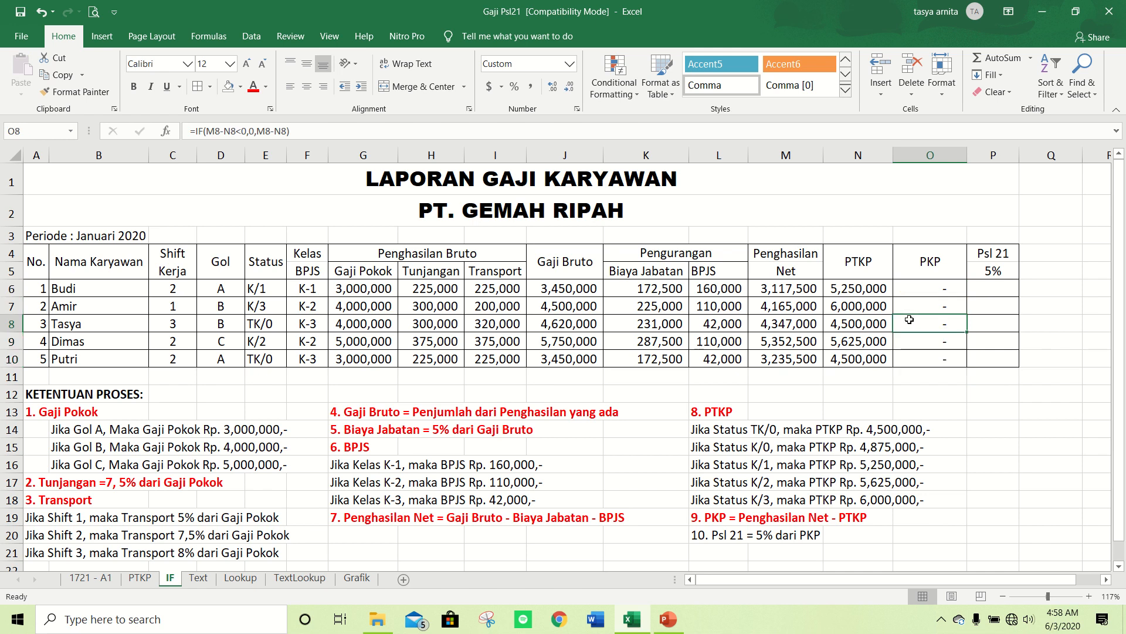
{"action": "left_click", "coordinate": [805, 343]}
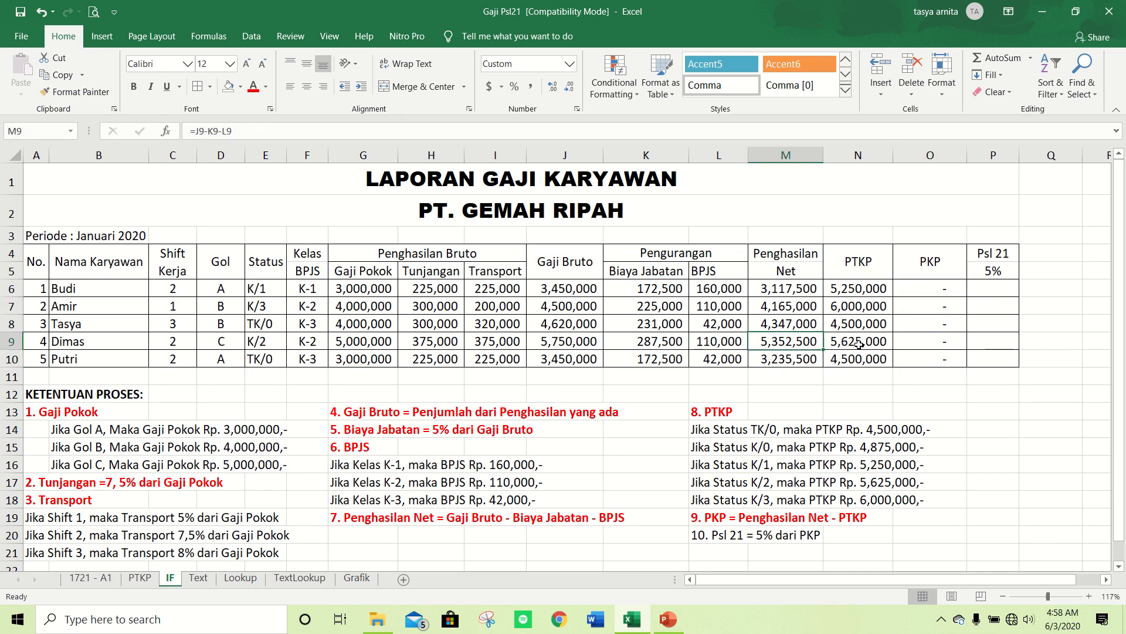
{"action": "left_click", "coordinate": [858, 345]}
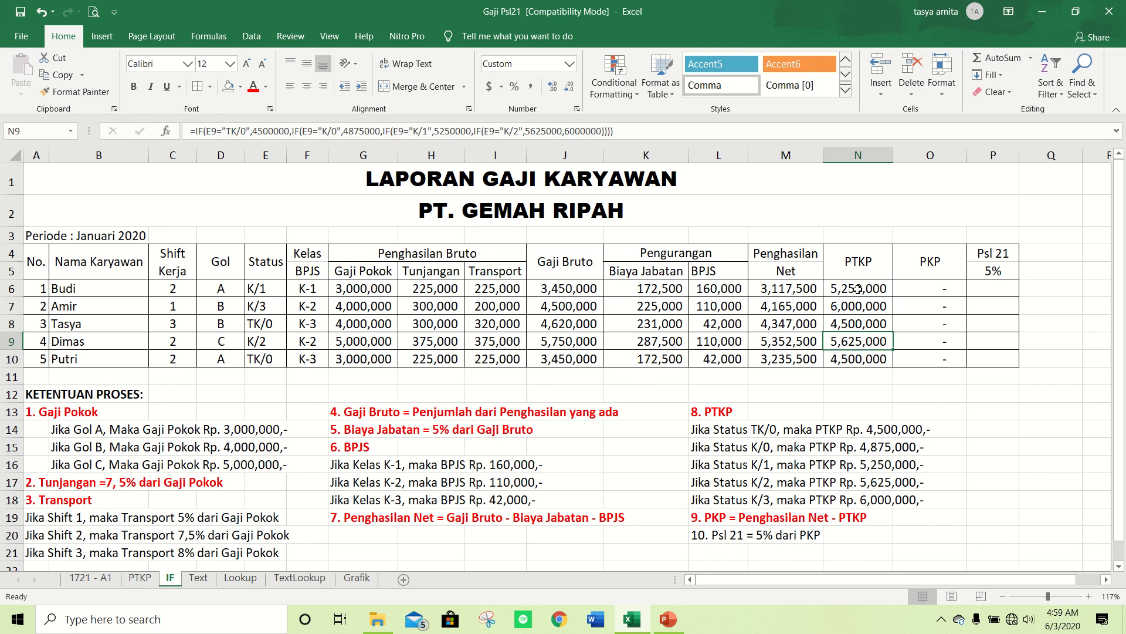
{"action": "left_click", "coordinate": [797, 292]}
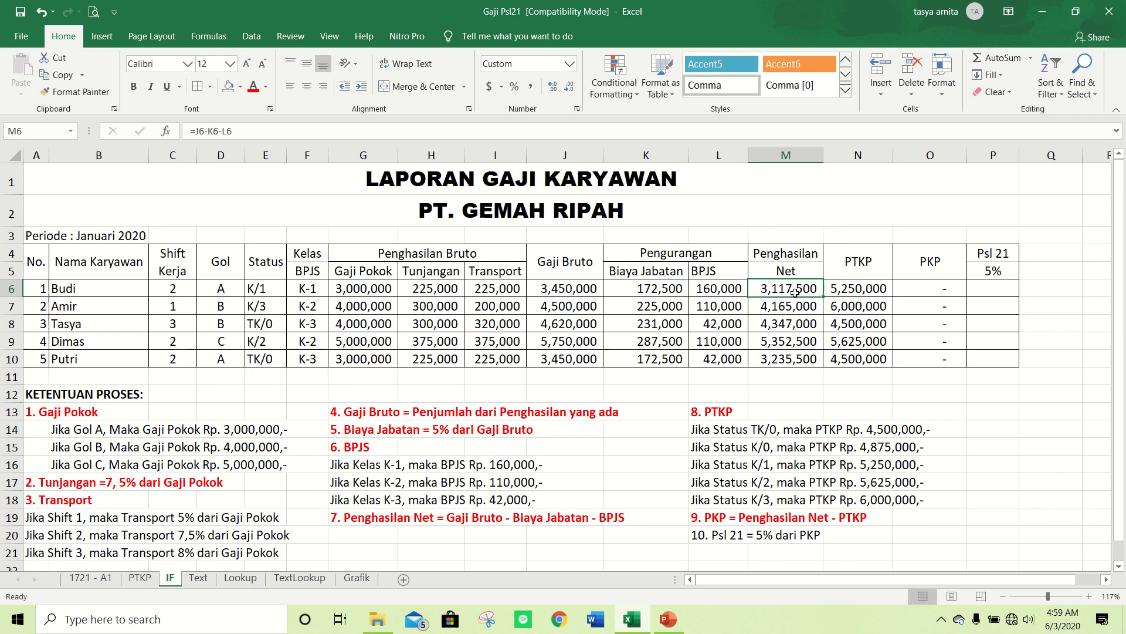
{"action": "left_click", "coordinate": [836, 290]}
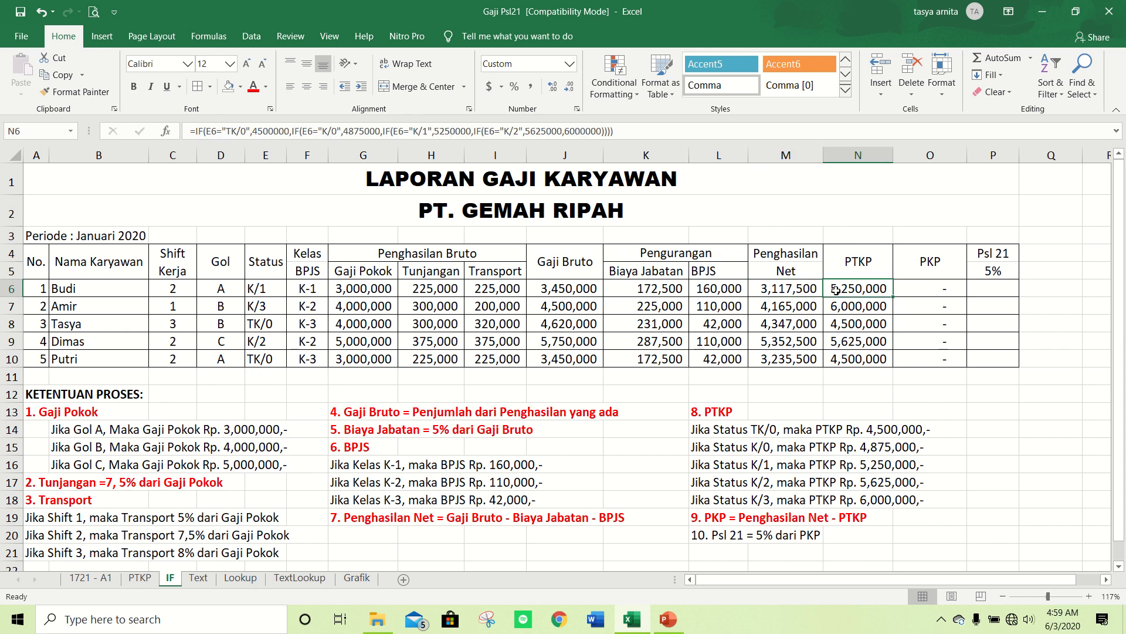
{"action": "left_click", "coordinate": [917, 286]}
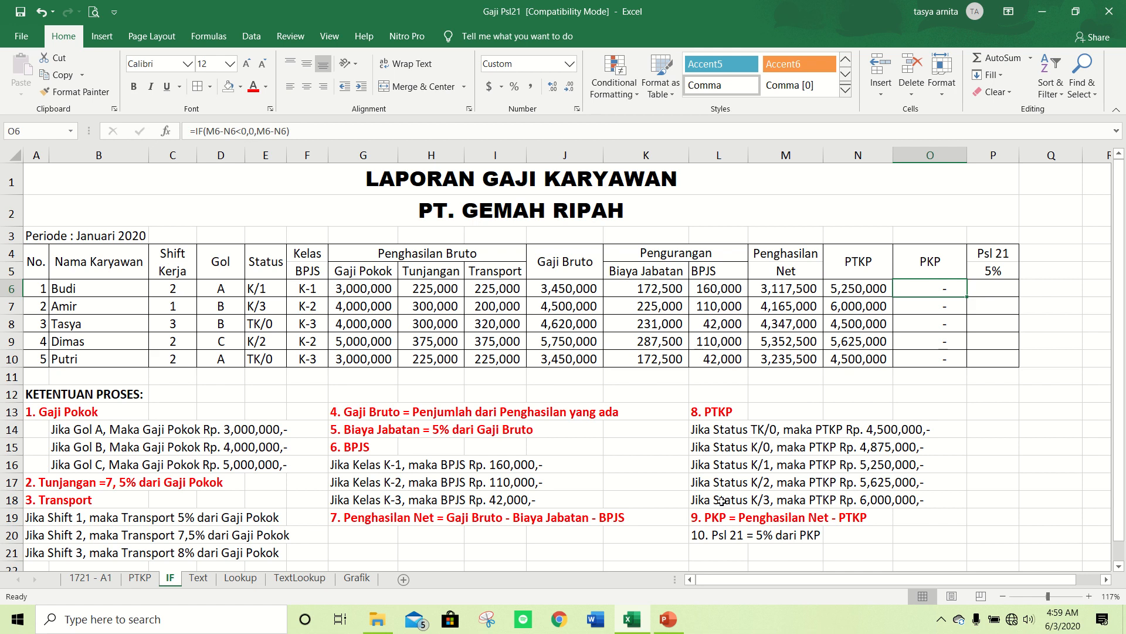
- Make the Psl 21 rule text in cell L20 bold
{"action": "left_click", "coordinate": [708, 533]}
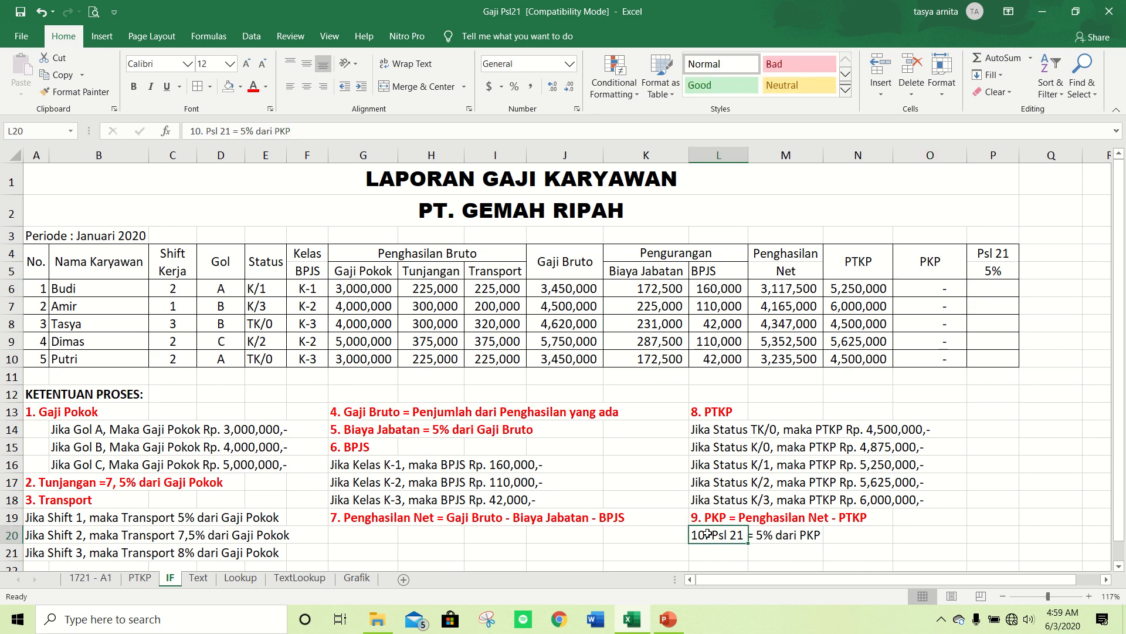
{"action": "key", "text": "ctrl+b"}
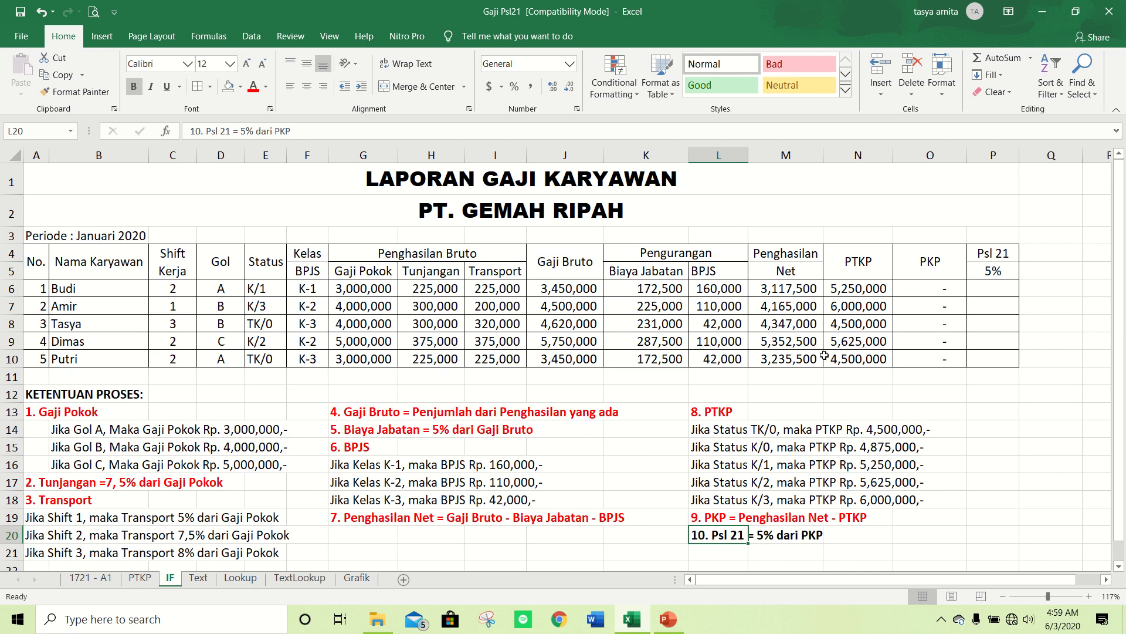
- Enter the formula =5%*O6 in P6 to calculate Psl 21 as 5% of the PKP
{"action": "left_click", "coordinate": [987, 288]}
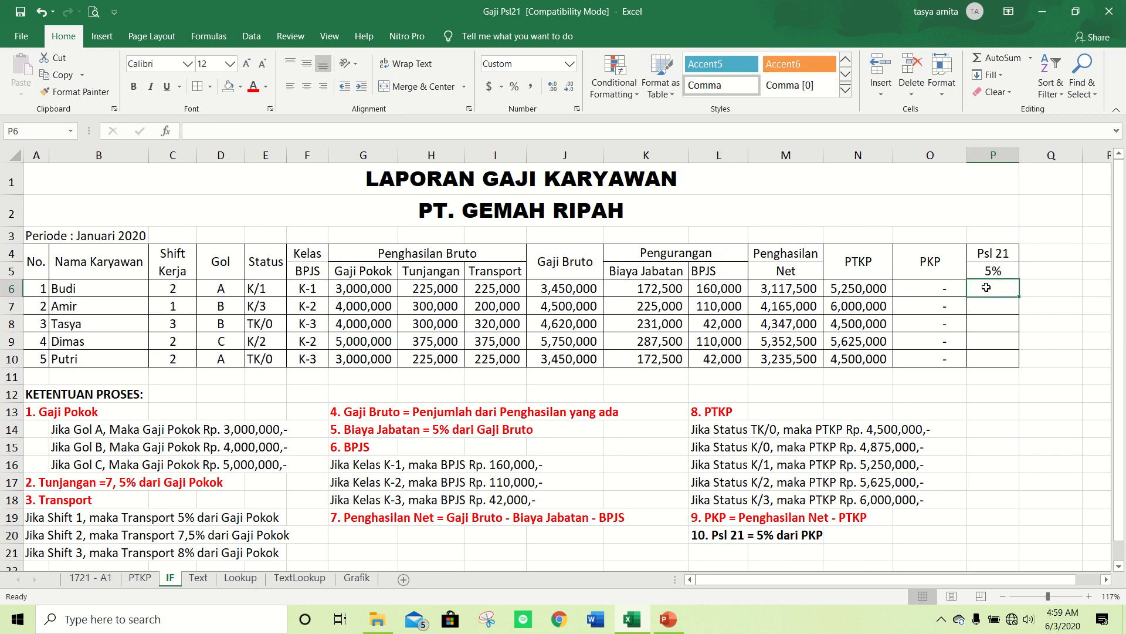
{"action": "type", "text": "=5%"}
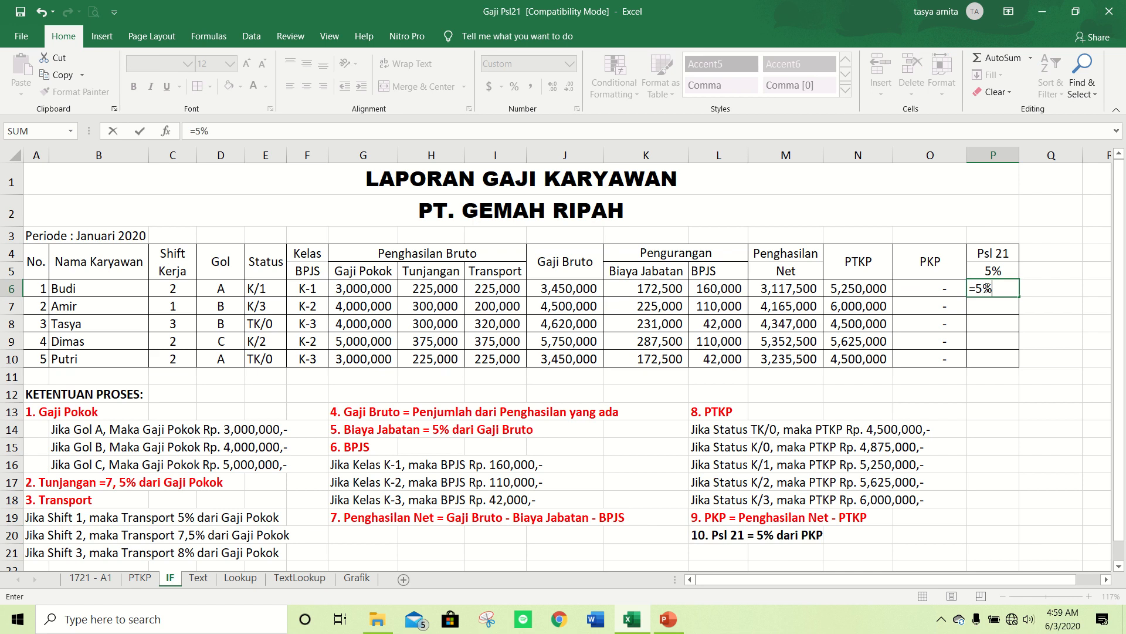
{"action": "type", "text": "*"}
{"action": "left_click", "coordinate": [946, 287]}
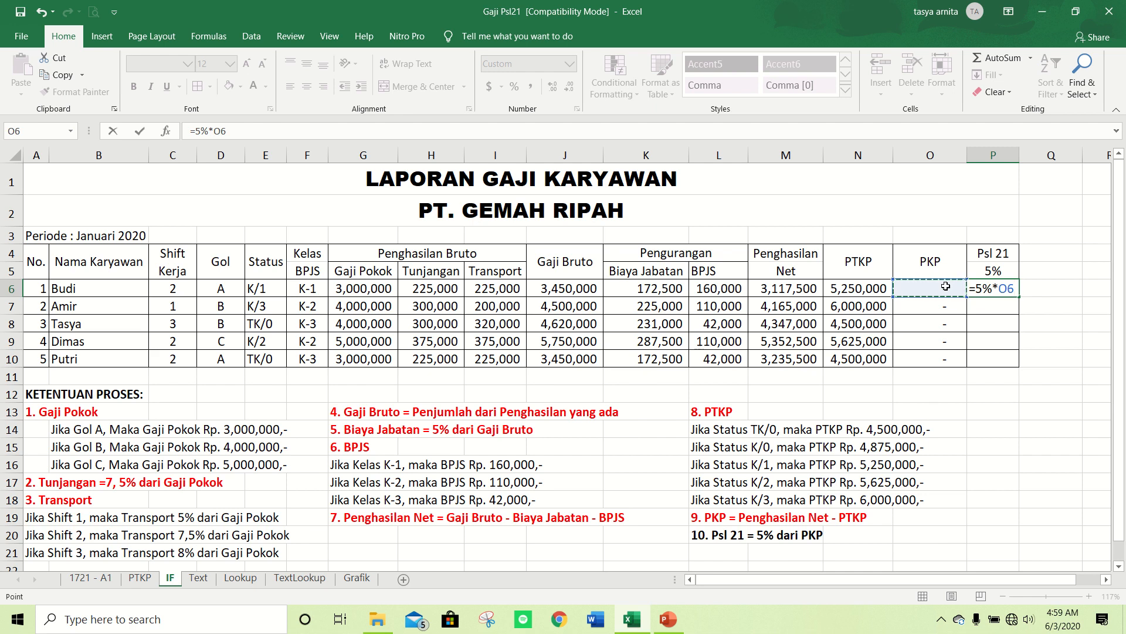
{"action": "key", "text": "Return"}
- Copy the Psl 21 formula from P6 down through P10
{"action": "key", "text": "Up"}
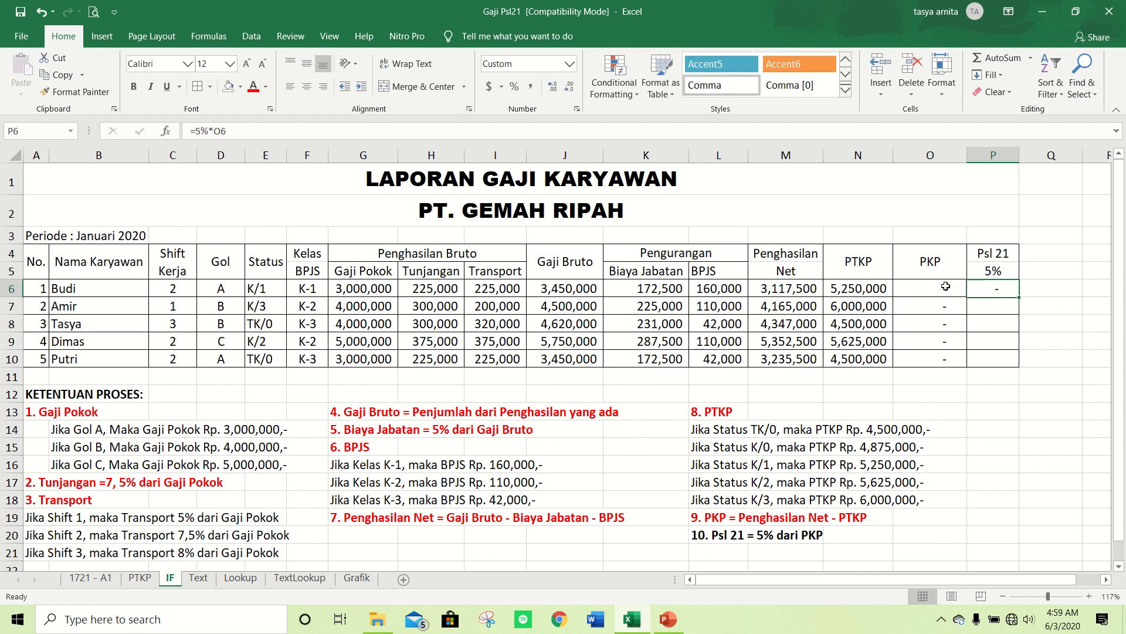
{"action": "key", "text": "ctrl+c"}
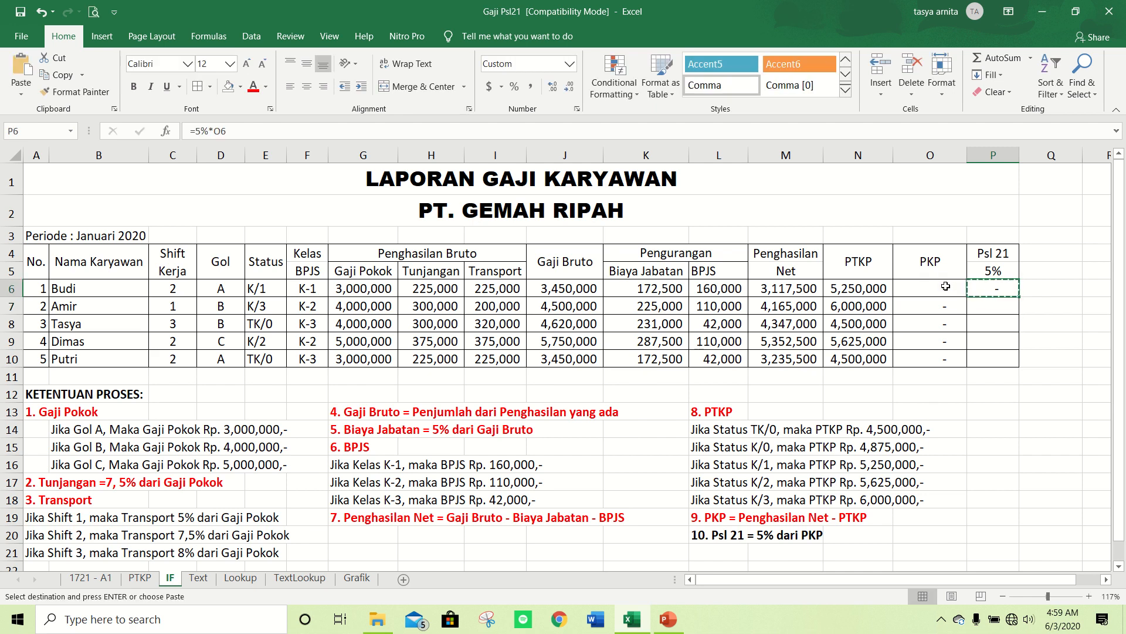
{"action": "key", "text": "shift+Down"}
{"action": "key", "text": "shift+Down"}
{"action": "key", "text": "shift+Down"}
{"action": "key", "text": "shift+Down"}
{"action": "key", "text": "Return"}
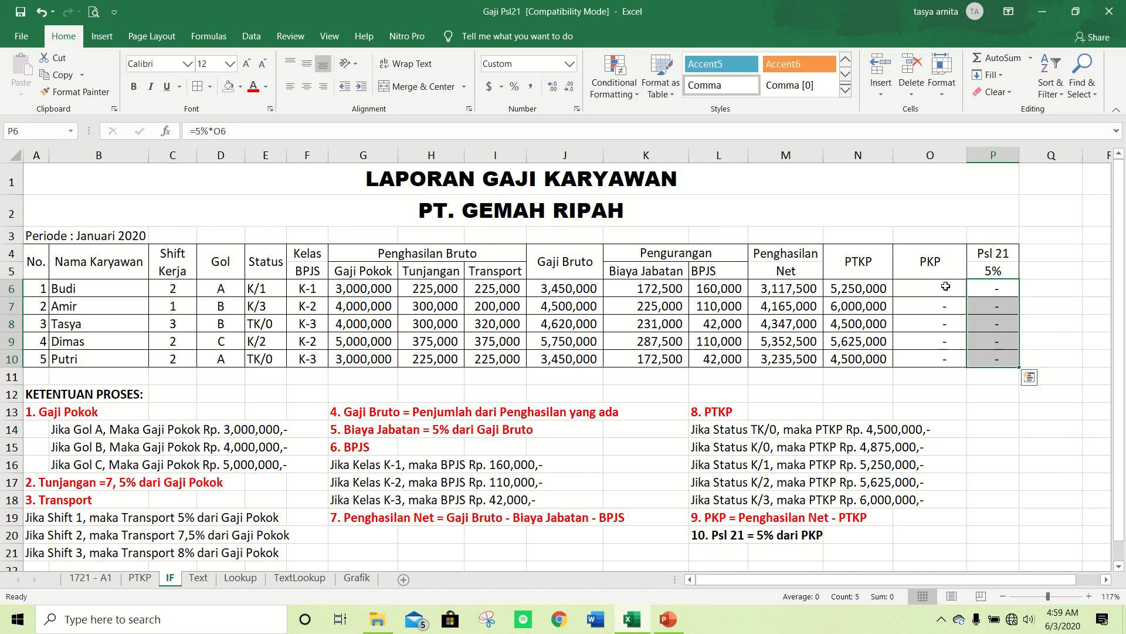
- Color the Psl 21 rule text in L20 red to match the other rule headings
{"action": "left_click", "coordinate": [675, 211]}
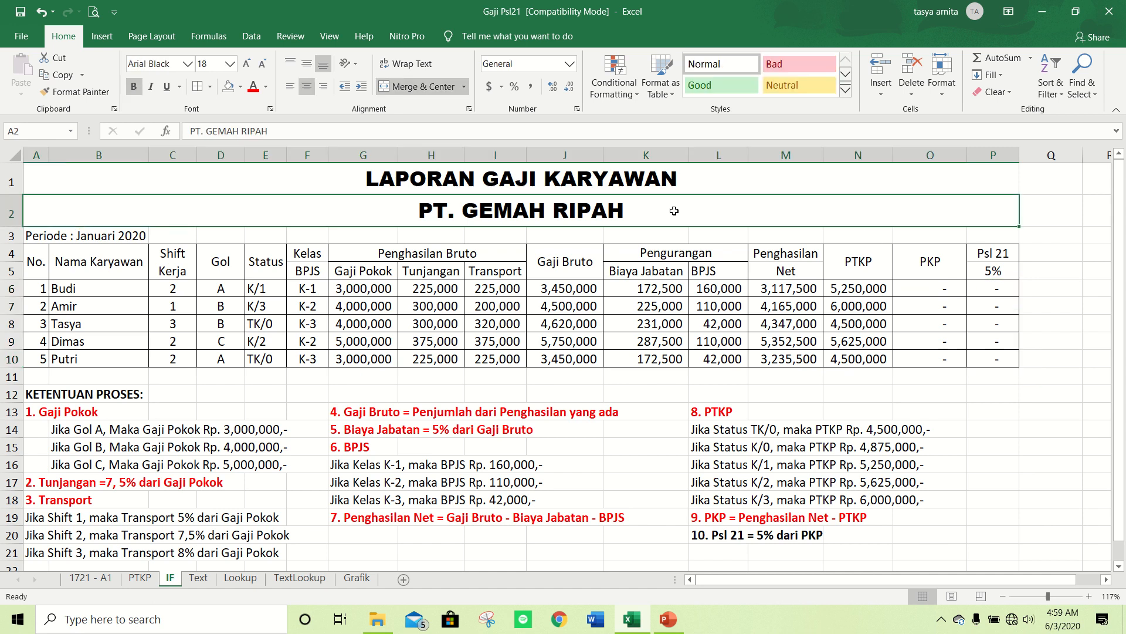
{"action": "left_click", "coordinate": [972, 289]}
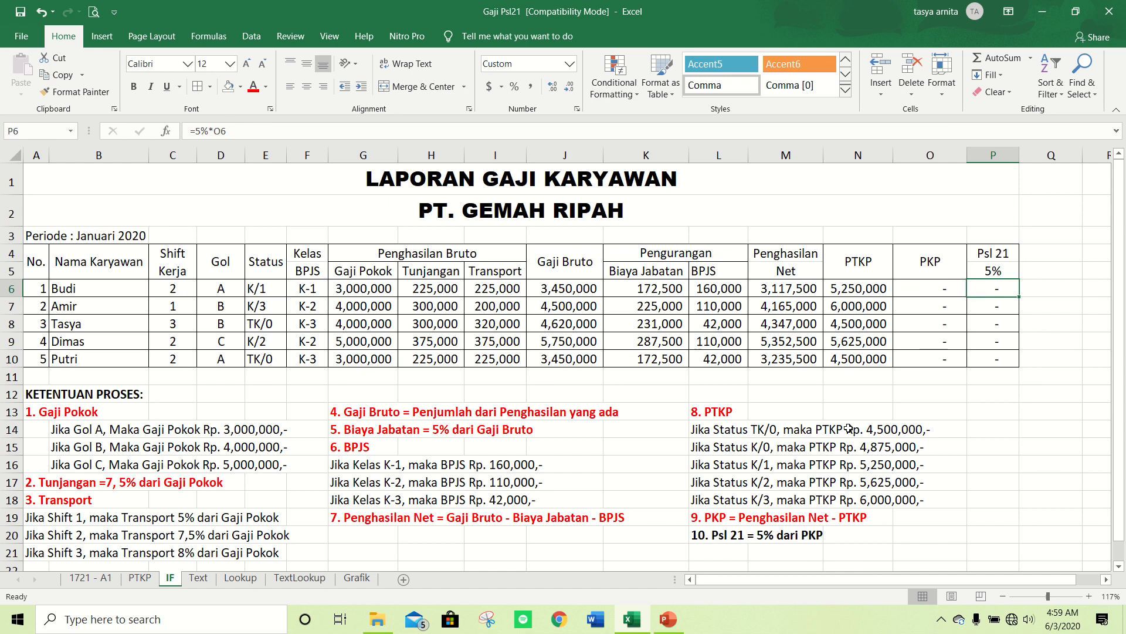
{"action": "left_click", "coordinate": [702, 537]}
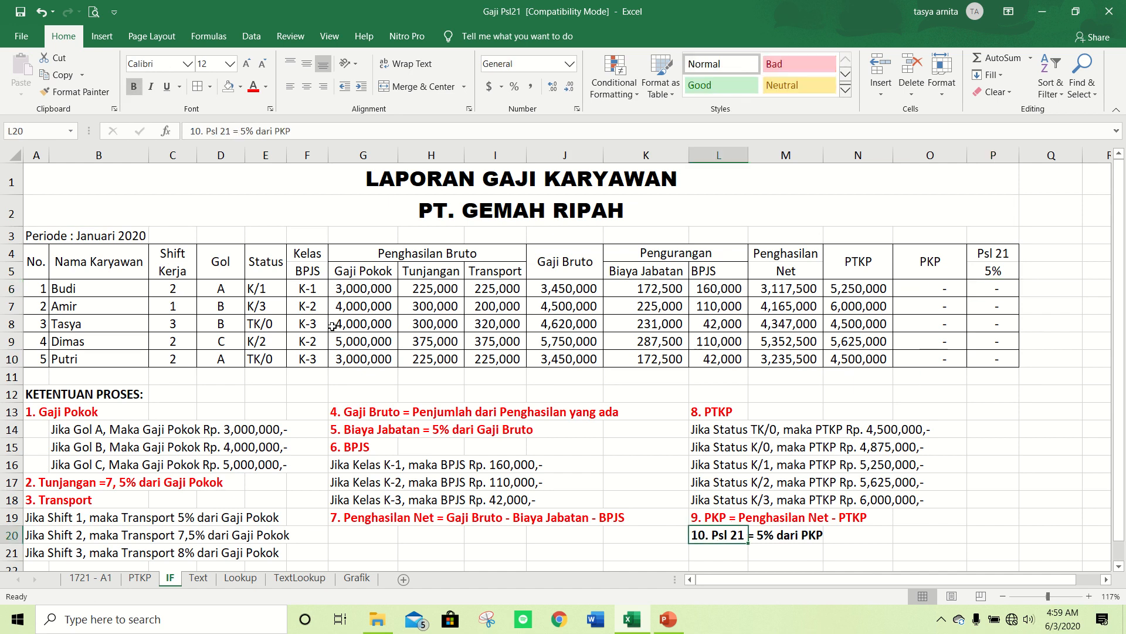
{"action": "left_click", "coordinate": [256, 89]}
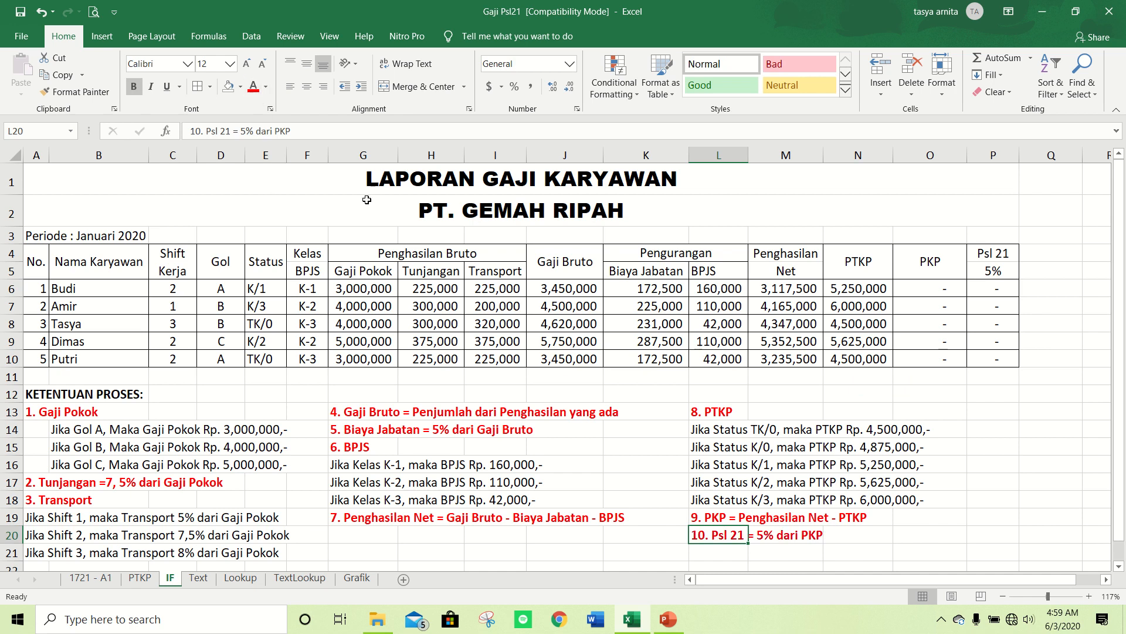